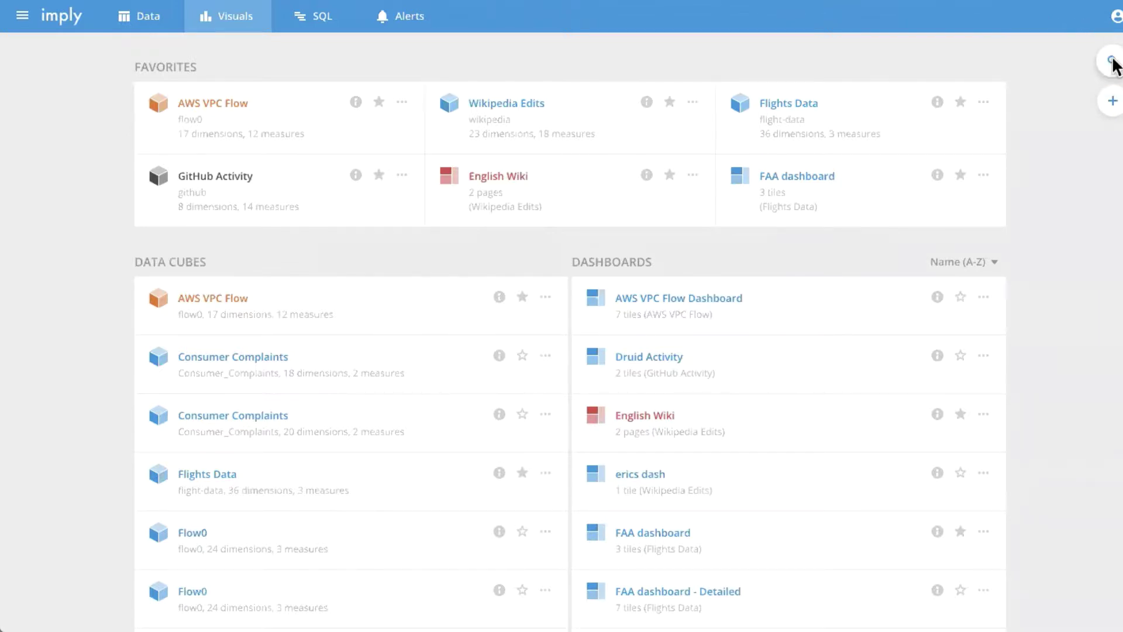
- Search the data cubes and dashboards for "wi" and clear the search
left_click(1112, 63)
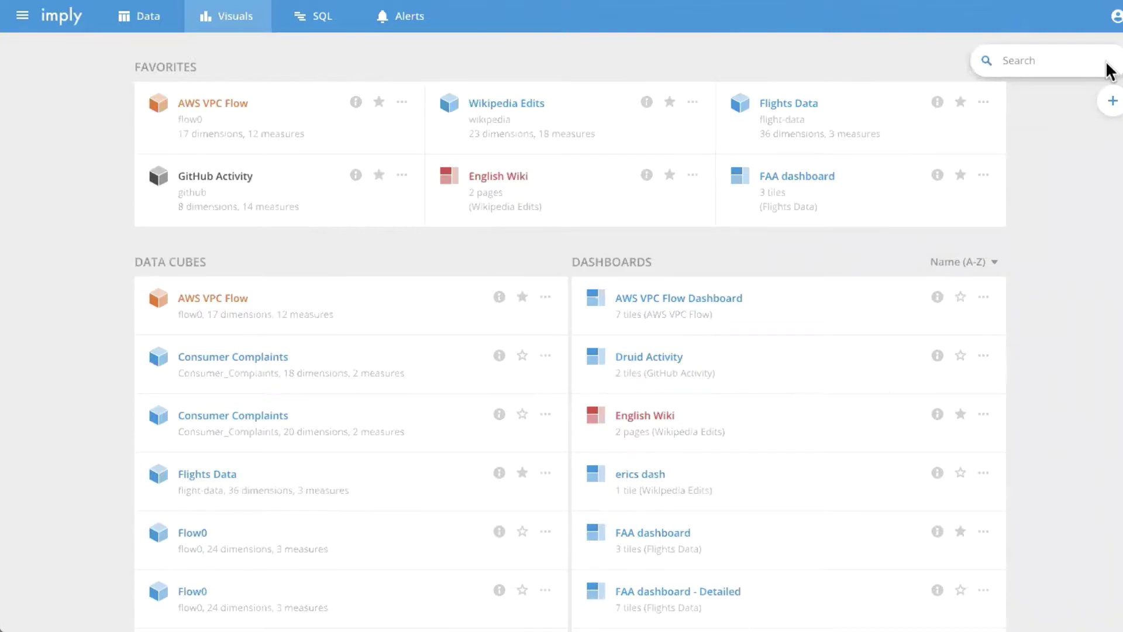
type("wi")
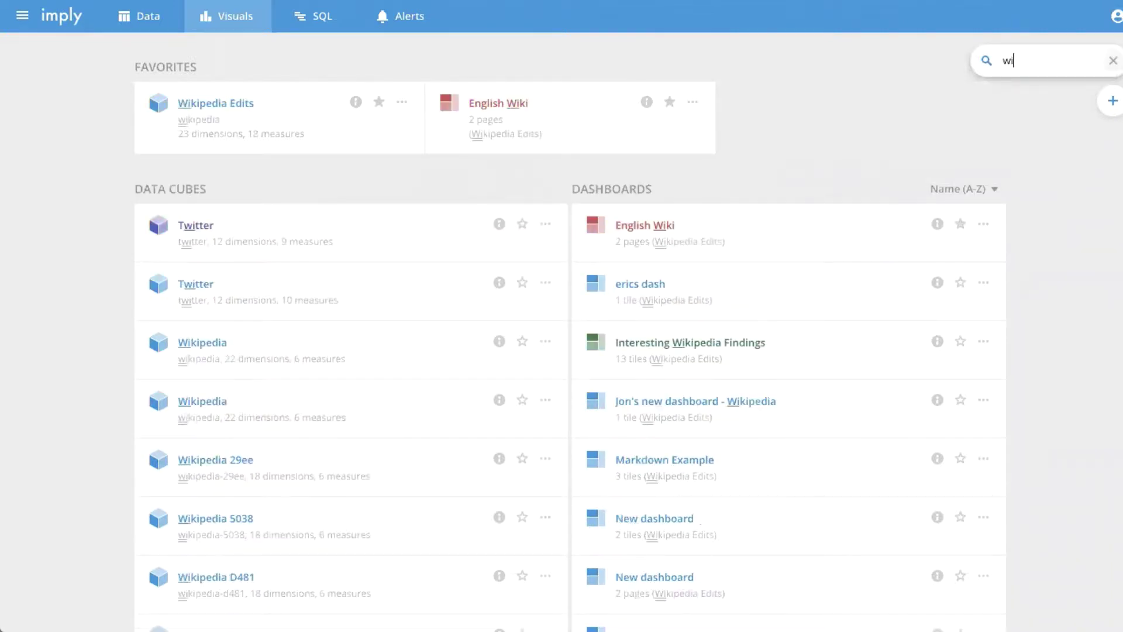
left_click(1112, 62)
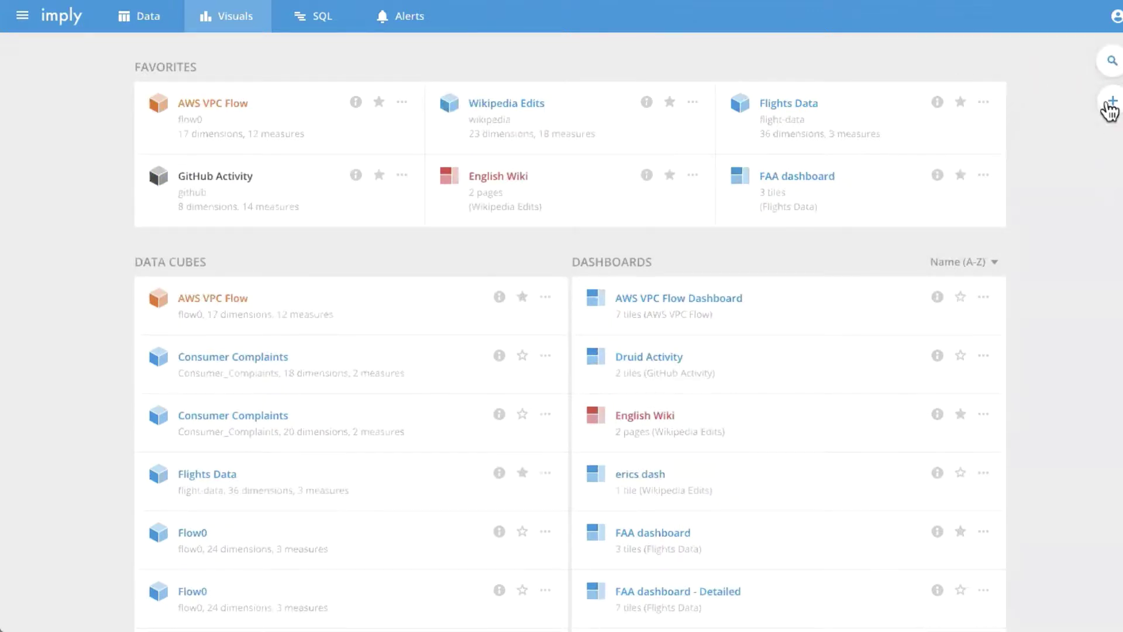
- Review the options for creating new items, view the list of datasources and return to the visuals overview
left_click(1110, 105)
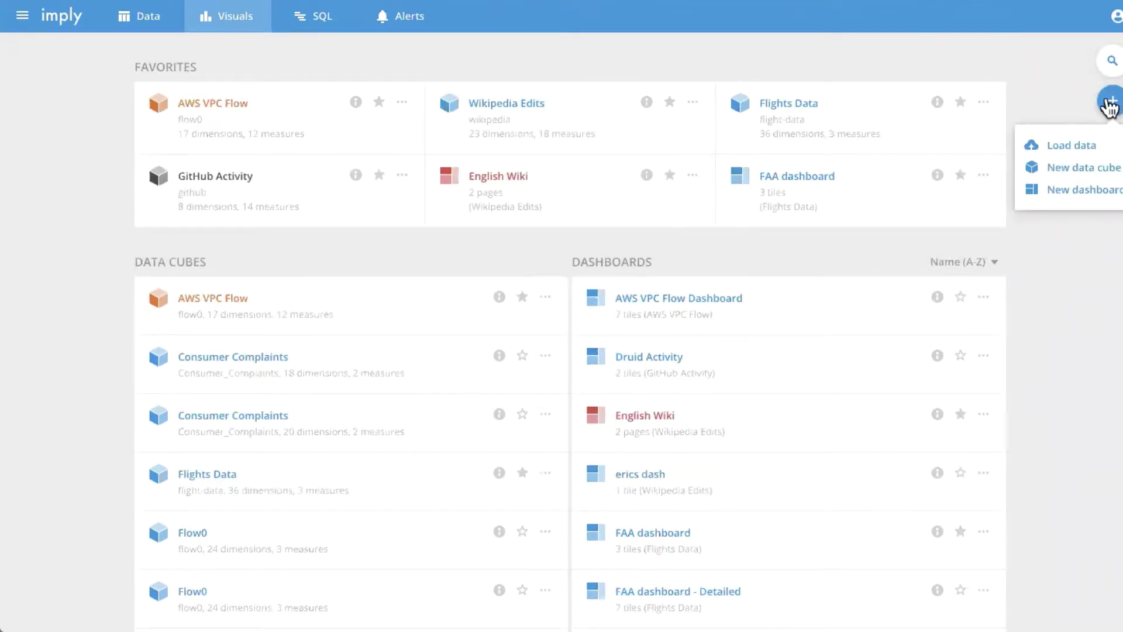
left_click(1082, 98)
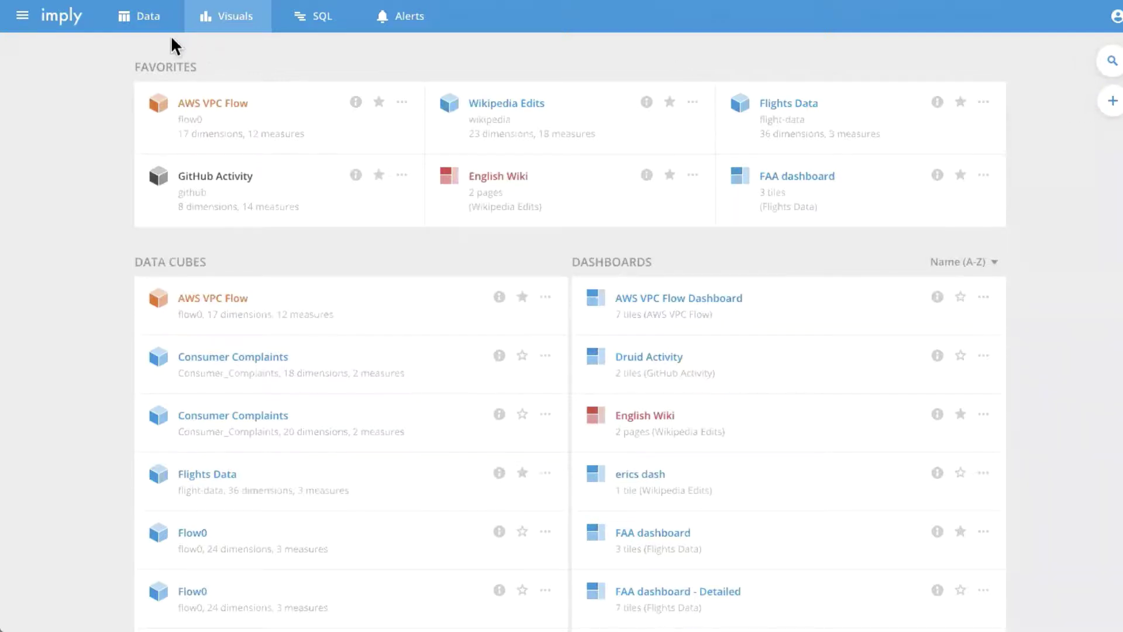
left_click(154, 24)
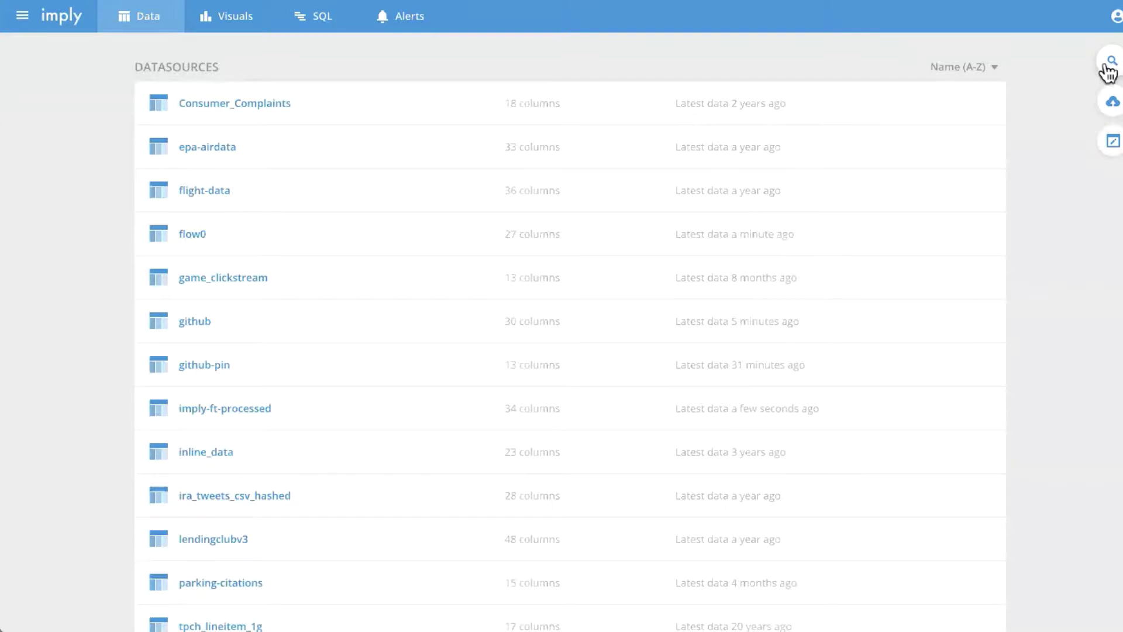
left_click(222, 26)
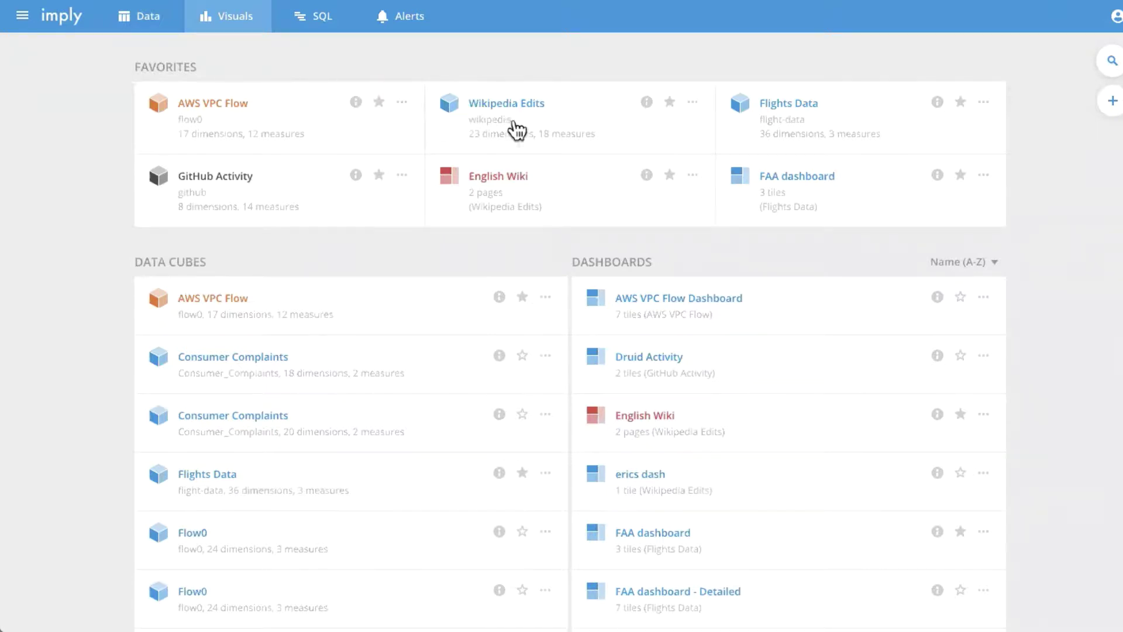
- Edit the favorite Wikipedia Edits data cube and open its Unique Users measure for editing
left_click(693, 103)
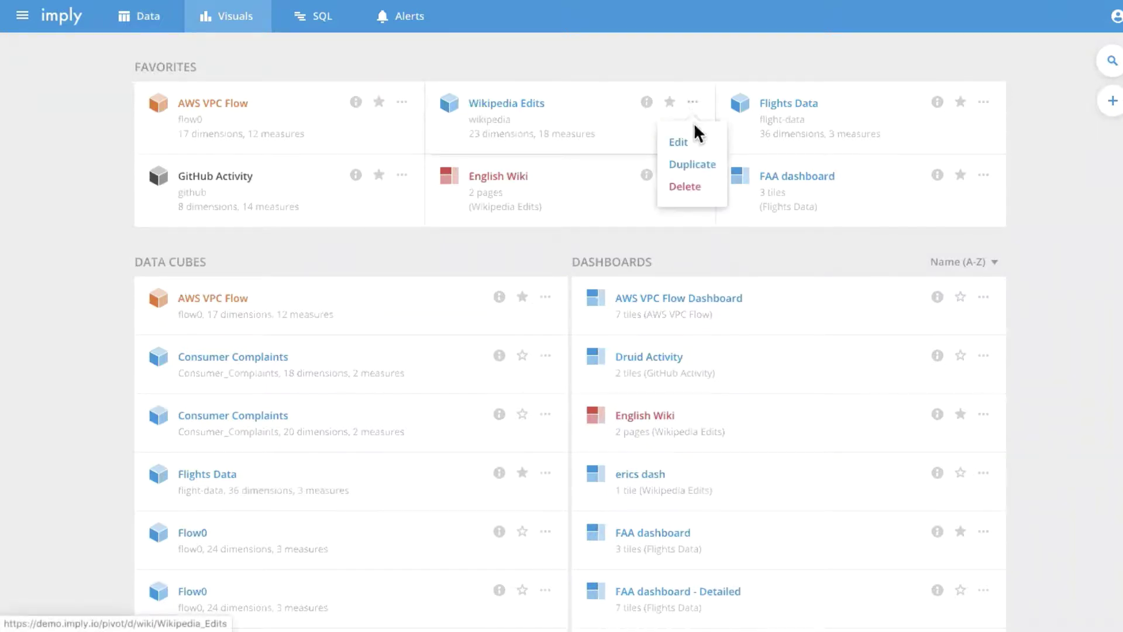
left_click(682, 143)
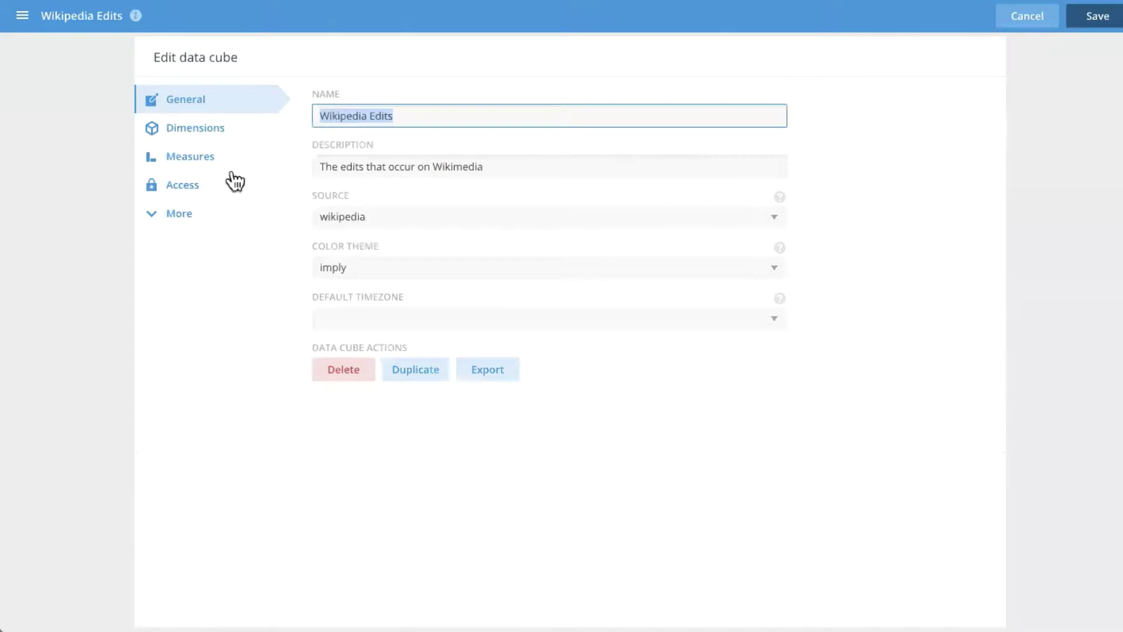
left_click(217, 153)
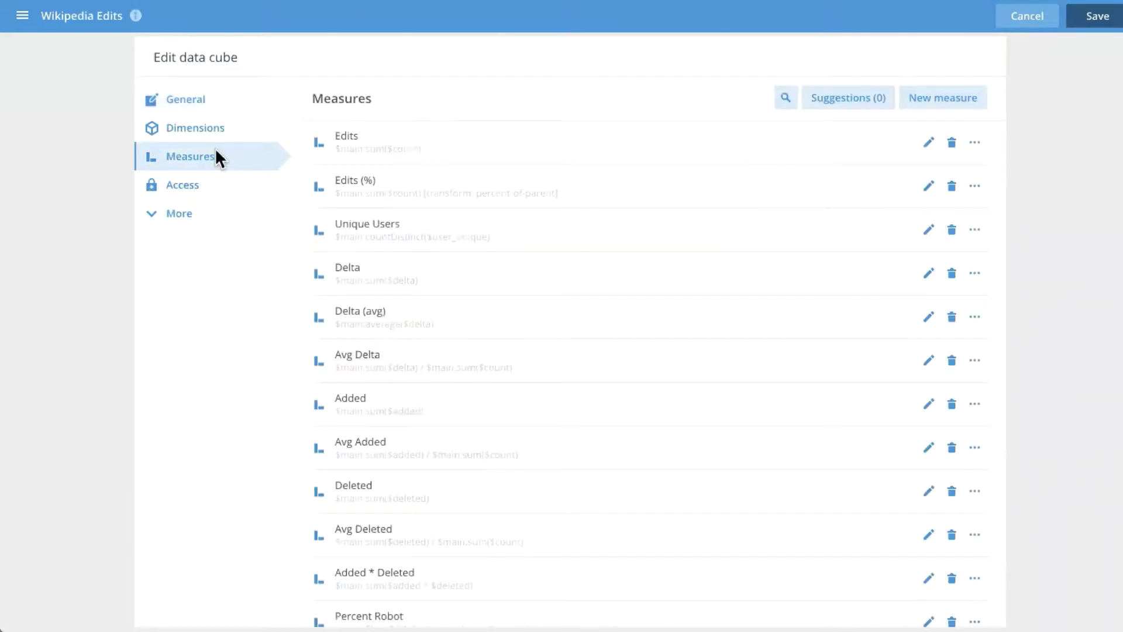
left_click(915, 235)
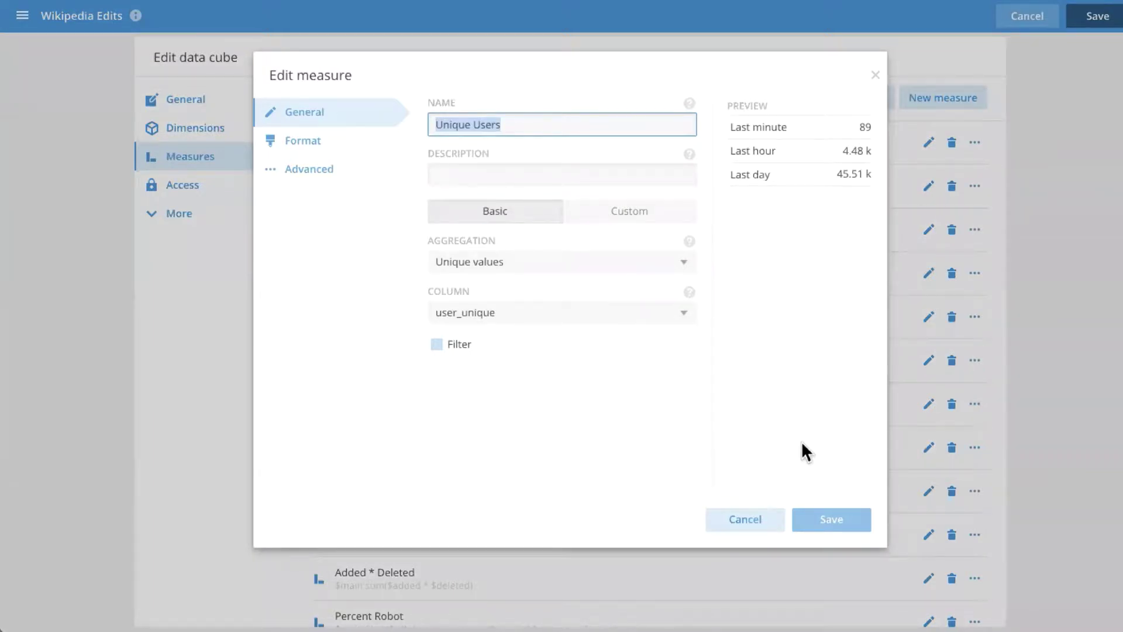
- Review the format and advanced settings of the Unique Users measure and close it without changes
left_click(345, 148)
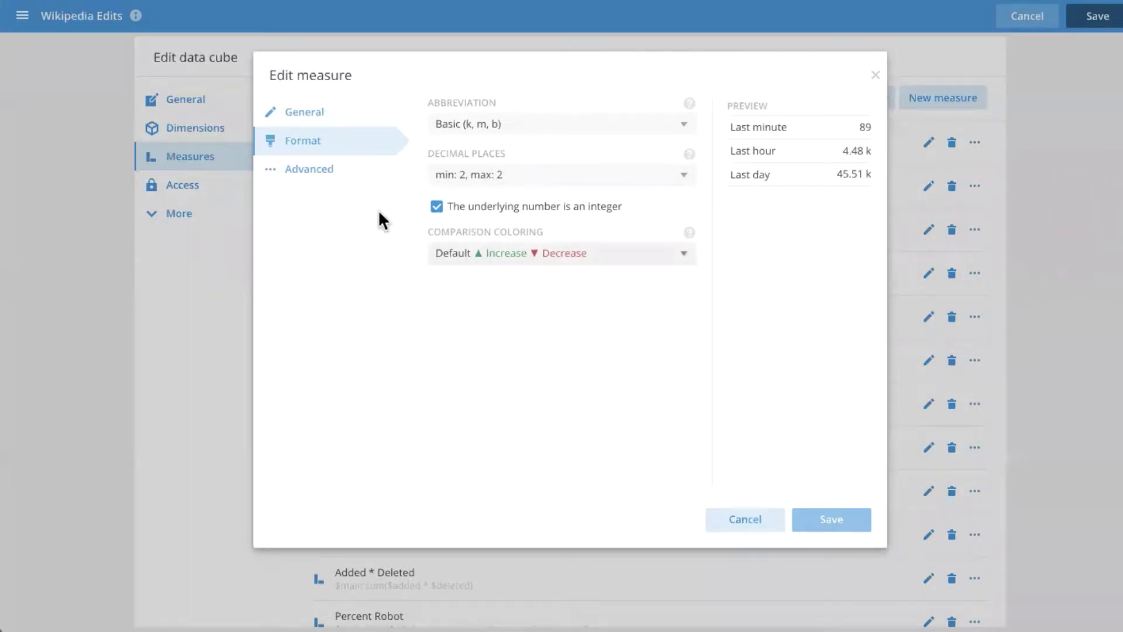
left_click(346, 170)
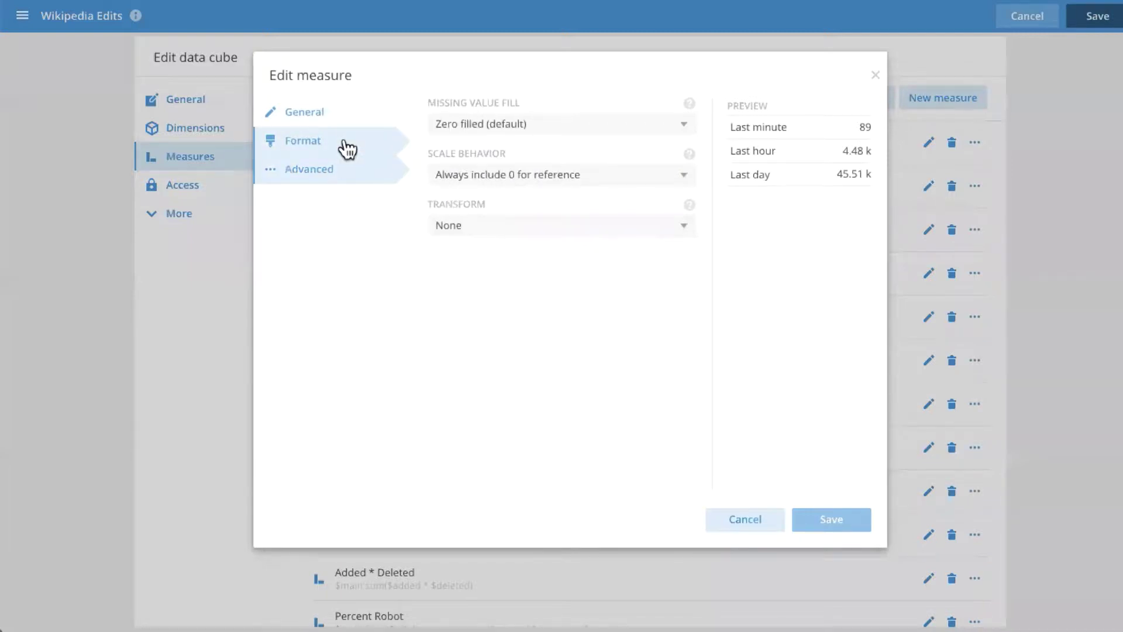
left_click(347, 147)
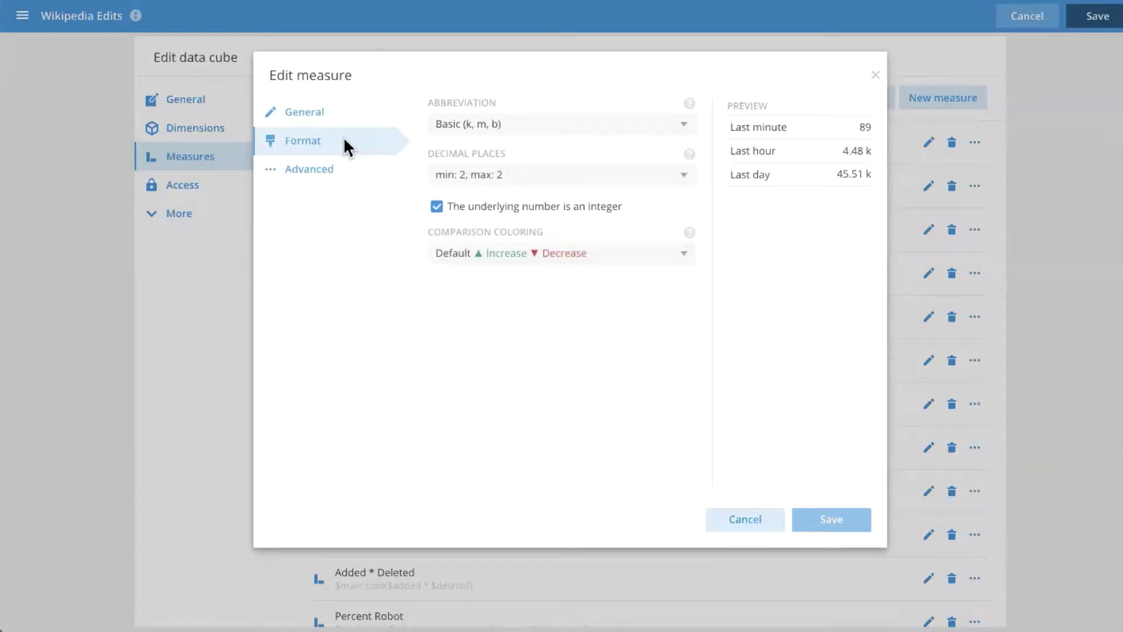
left_click(876, 75)
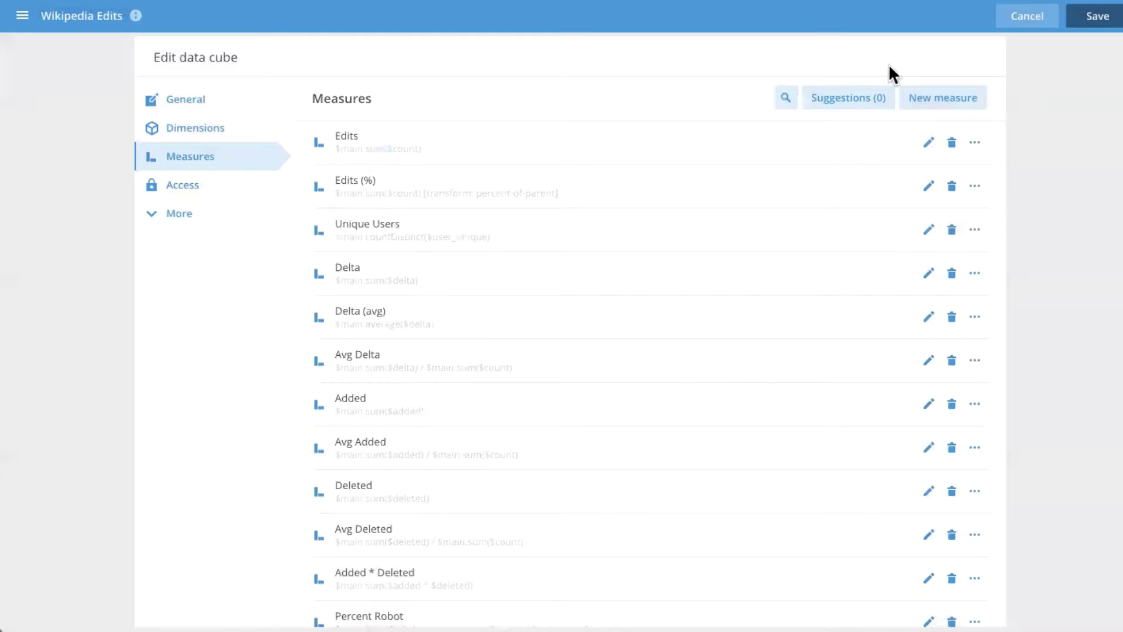
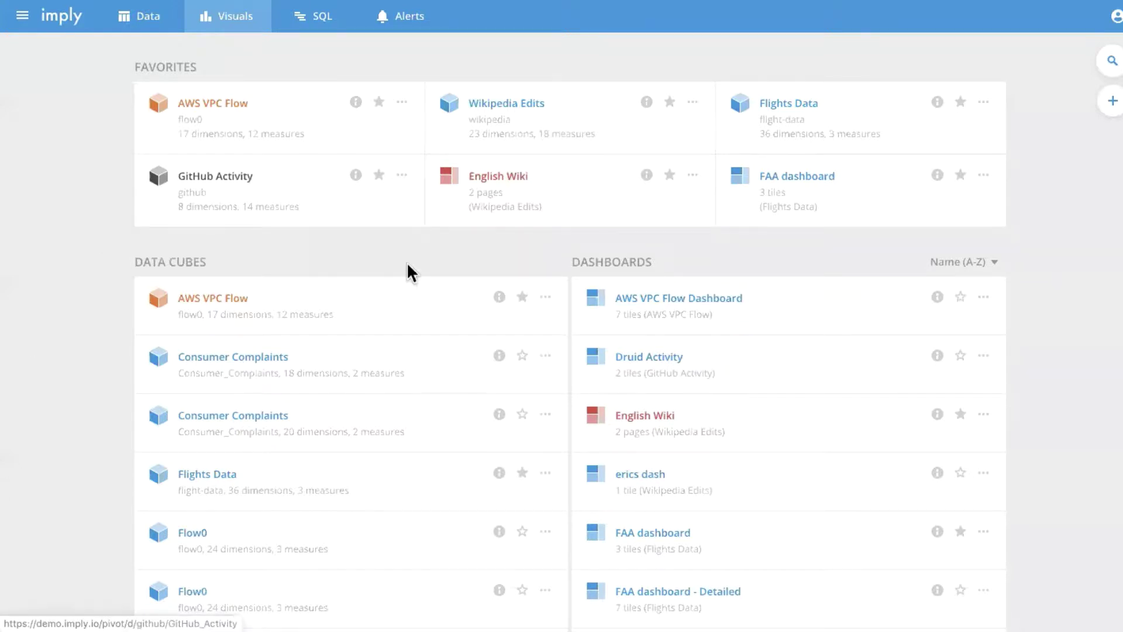
- Open the Wikipedia Edits data cube and show the edits split by Language
left_click(581, 121)
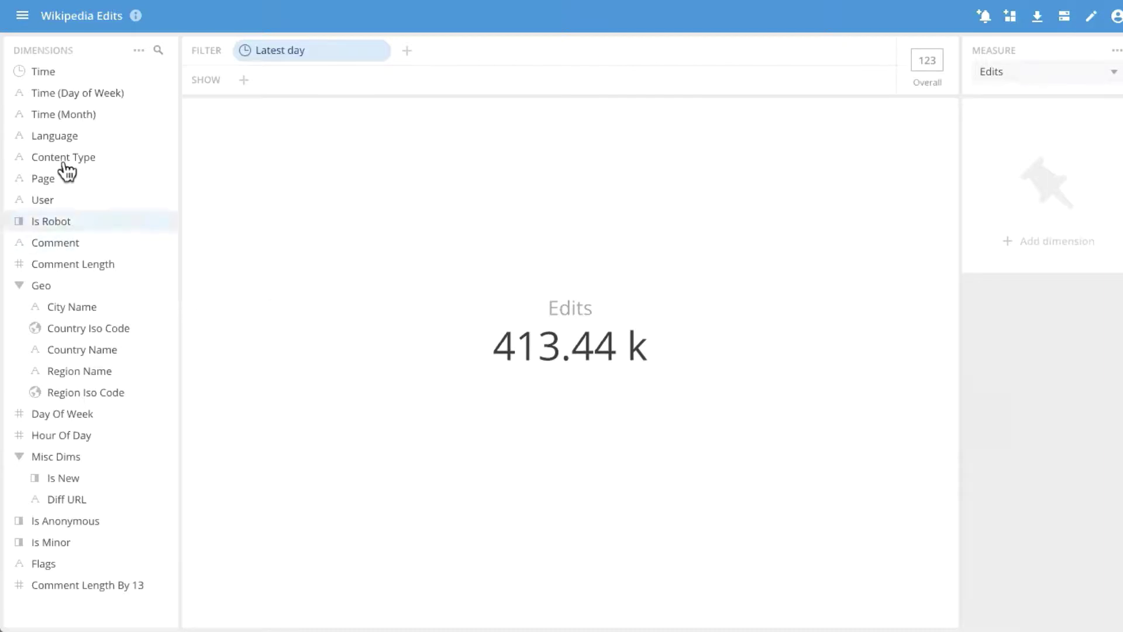
left_click_drag(97, 139, 325, 213)
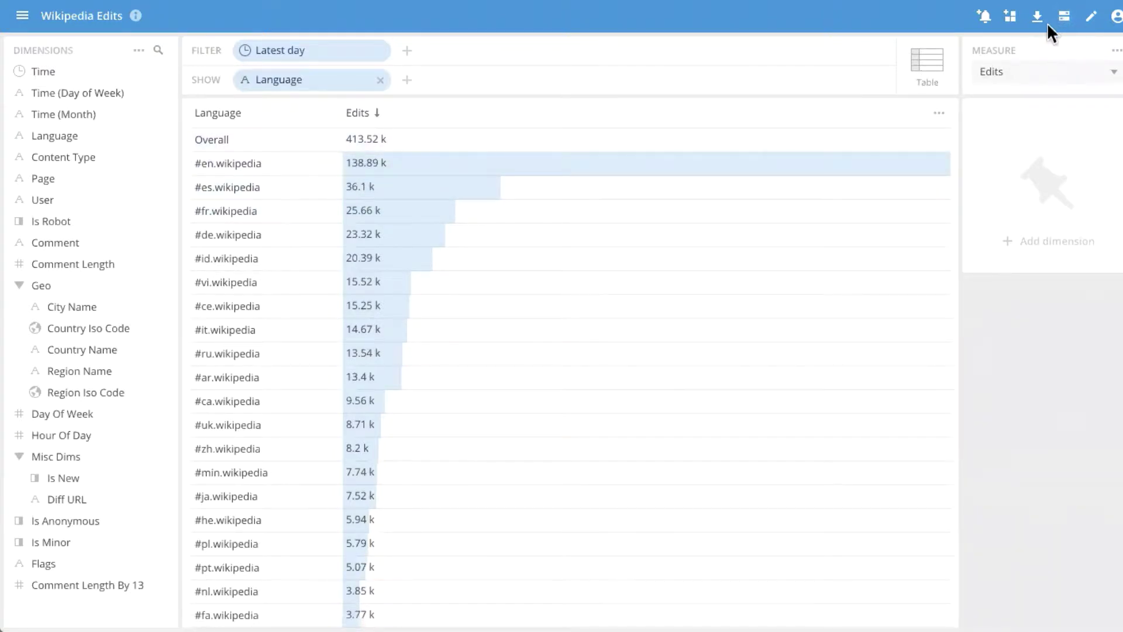
- Get the embed code of the Language visualization, load its iframe source URL in a new browser tab, and close the embed code
left_click(1064, 19)
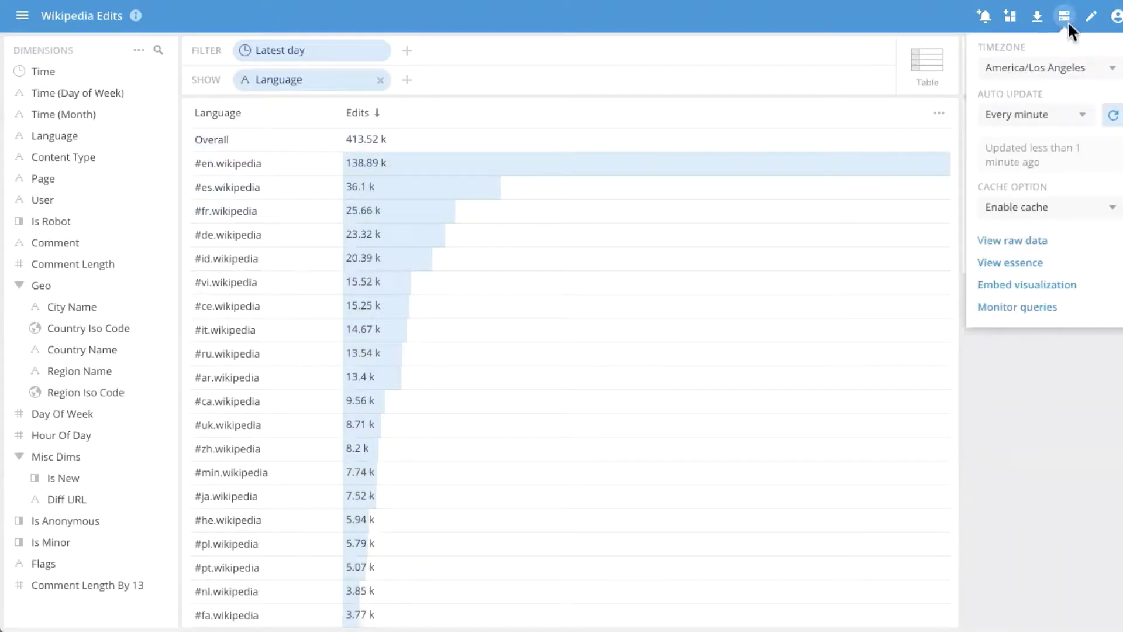
left_click(1075, 285)
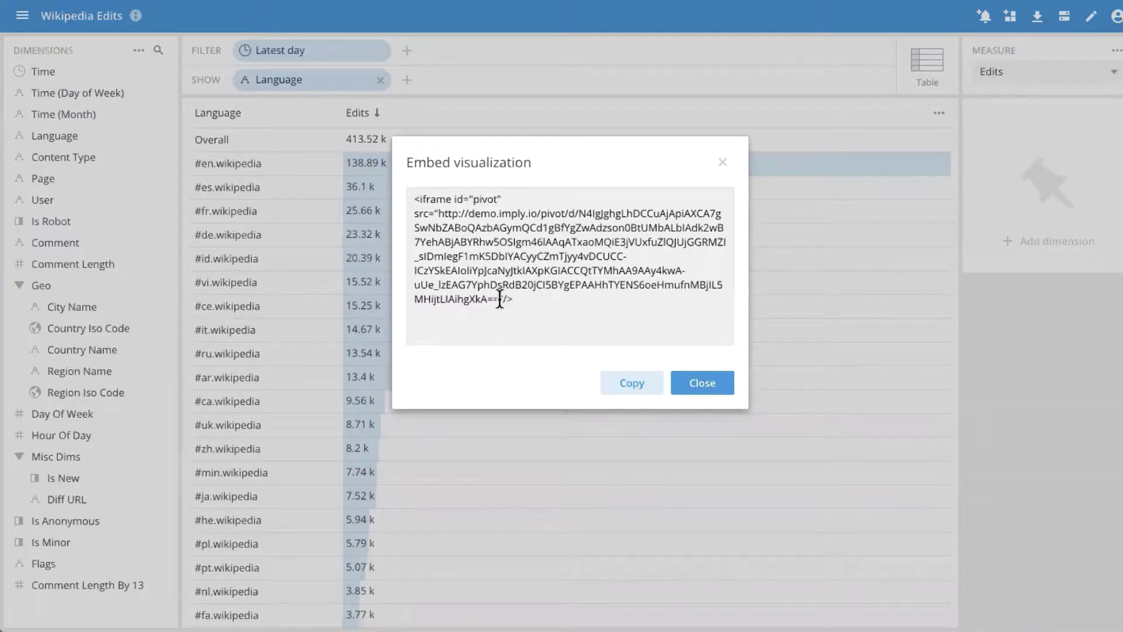
left_click_drag(500, 300, 440, 210)
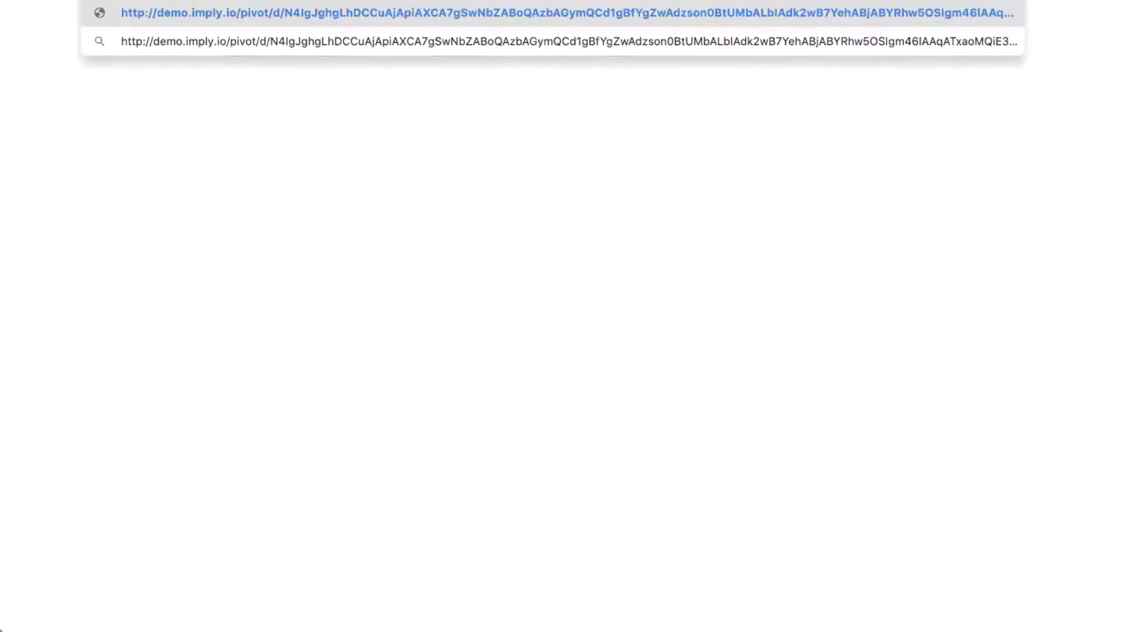
key("Return")
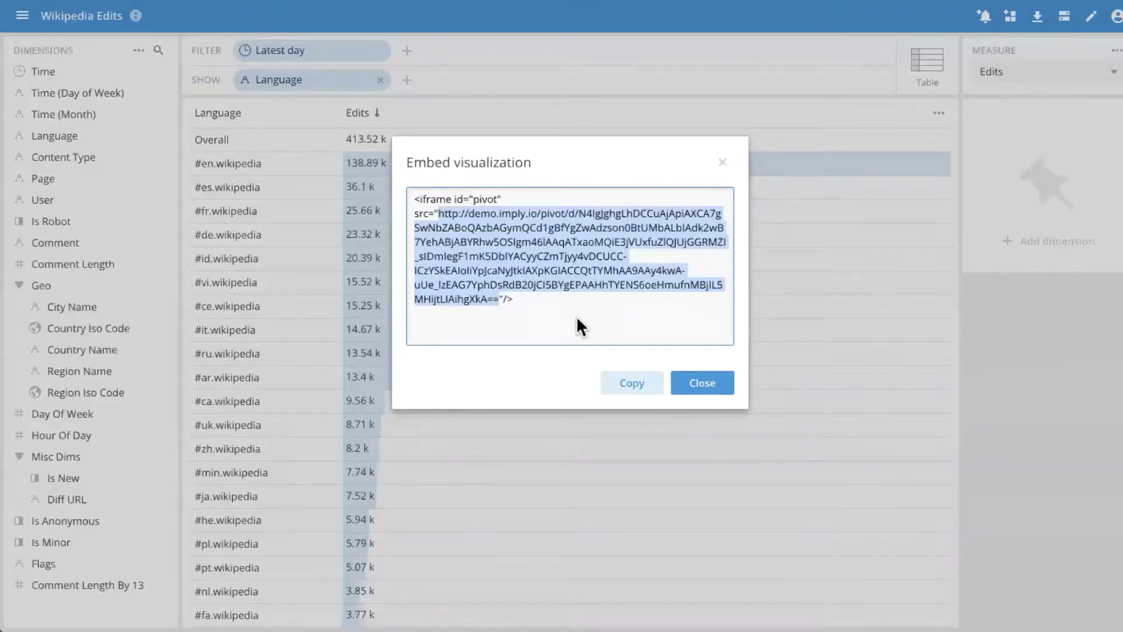
left_click(577, 313)
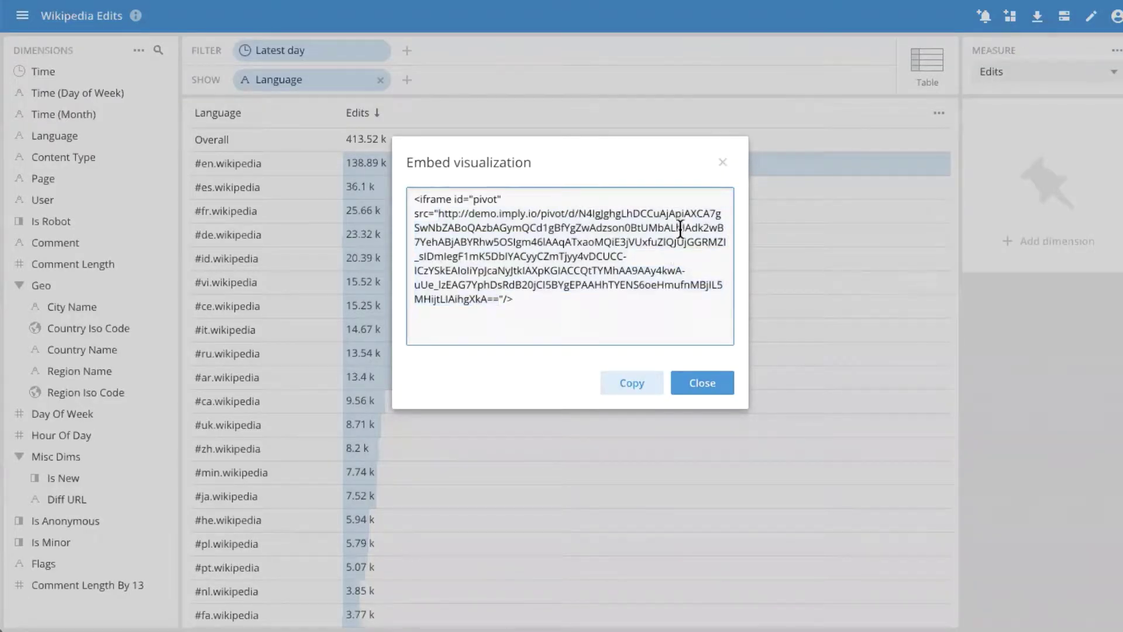
left_click(723, 163)
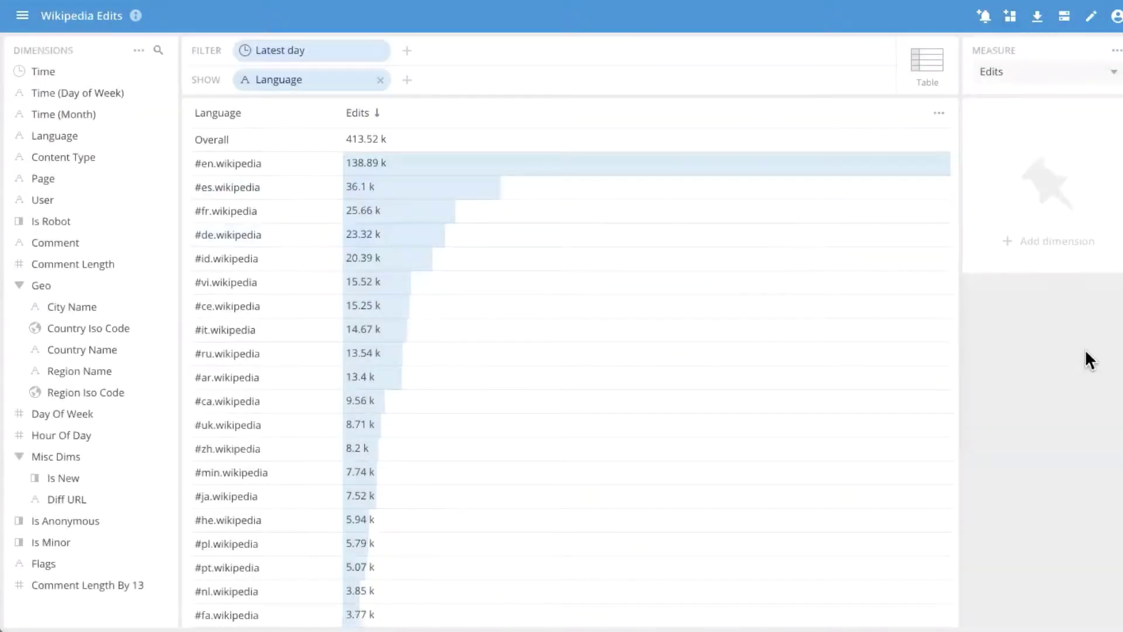
- Add the Language visualization to a new dashboard, enlarge its tile to about nine by nine grid cells and save the dashboard
left_click(1010, 14)
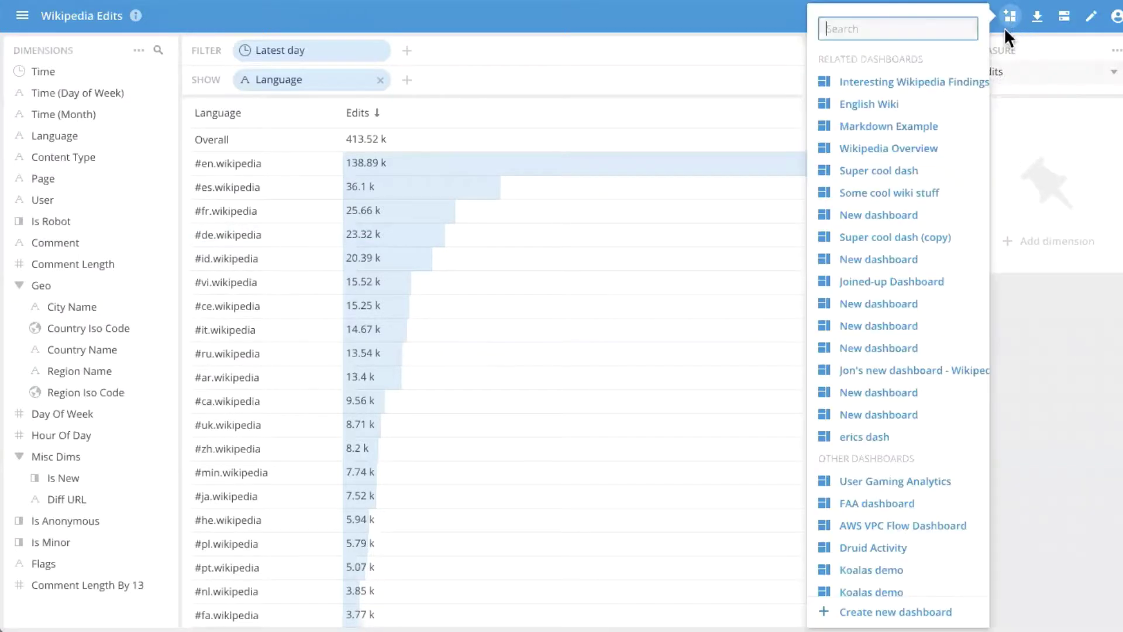
scroll(960, 491, "down", 3)
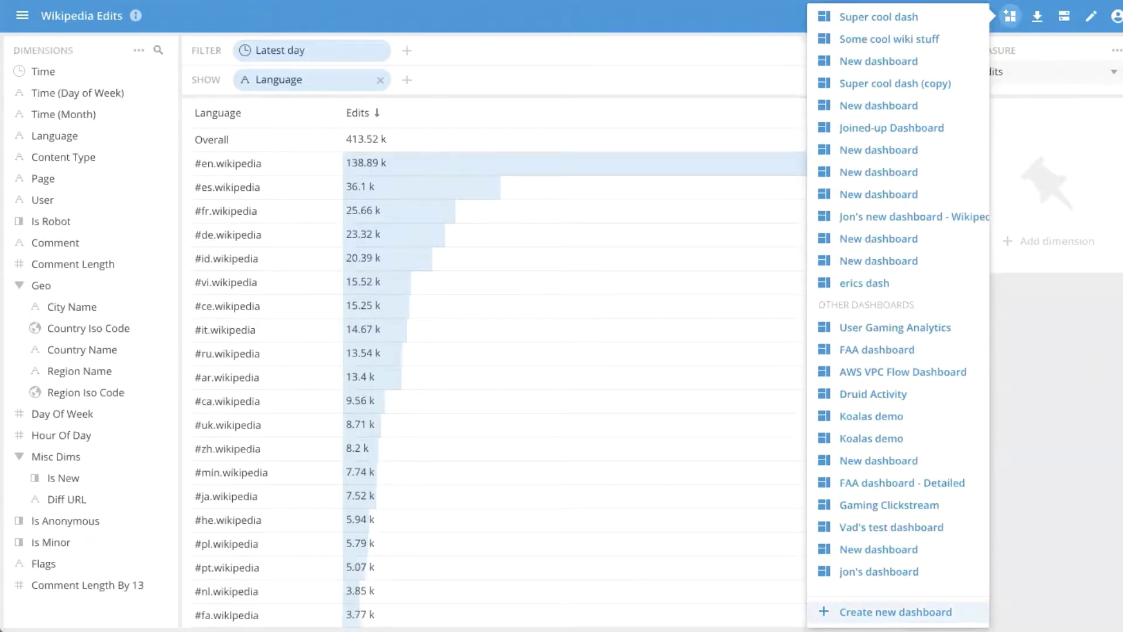
left_click(831, 611)
left_click_drag(375, 298, 416, 464)
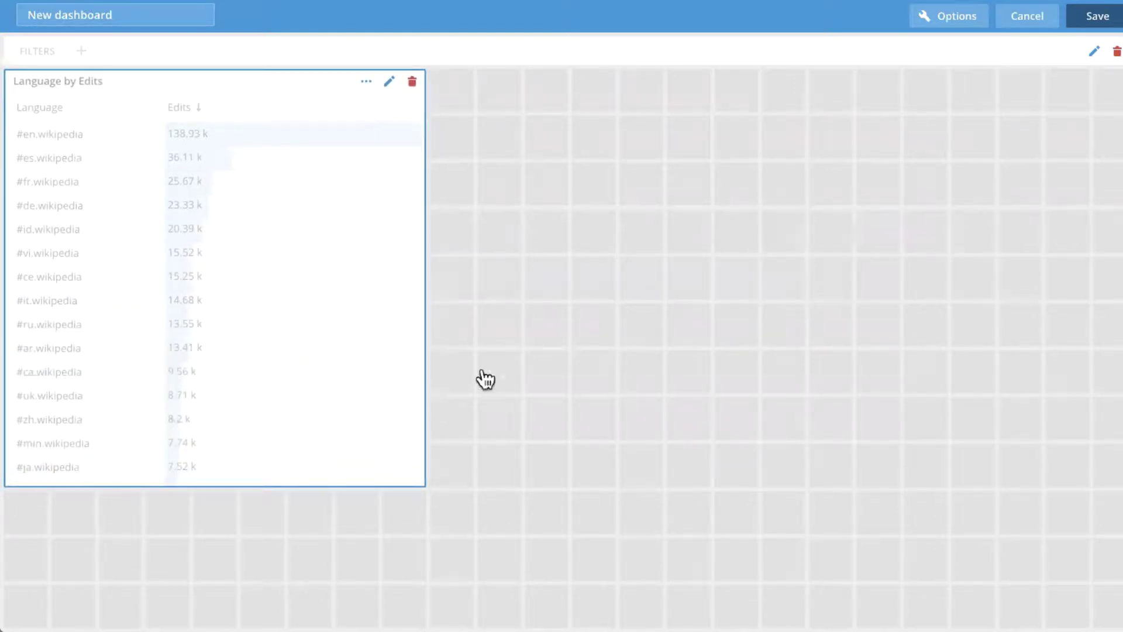
left_click(1105, 17)
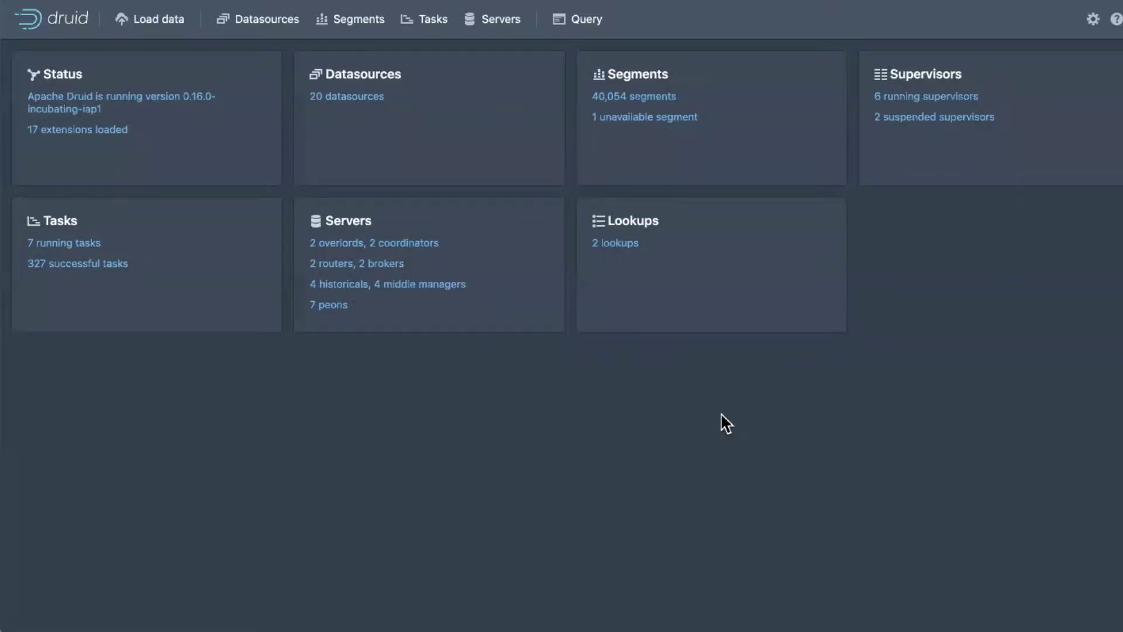
- In the Druid console, start a new ingestion spec and load the KoalasToTheMax (1 day) example dataset
left_click(154, 28)
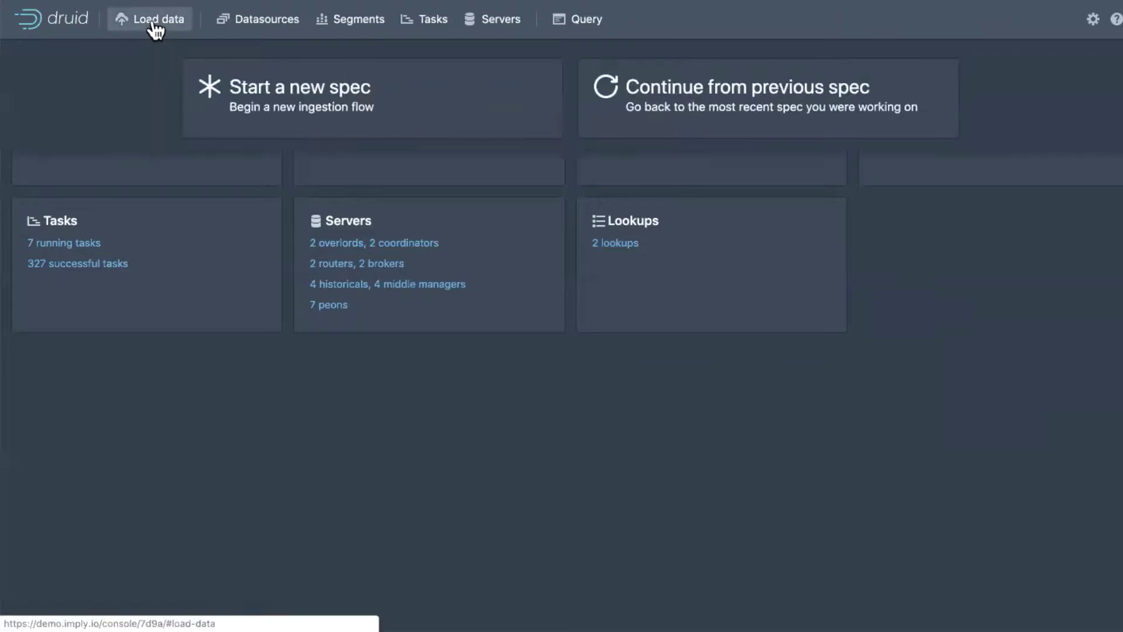
left_click(268, 116)
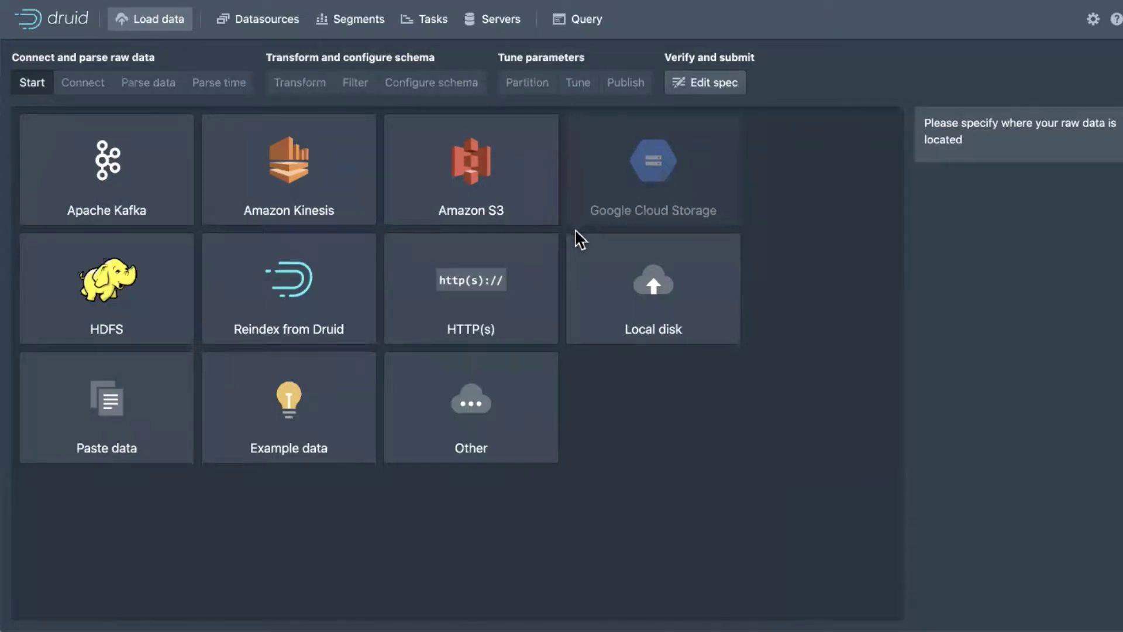
left_click(325, 291)
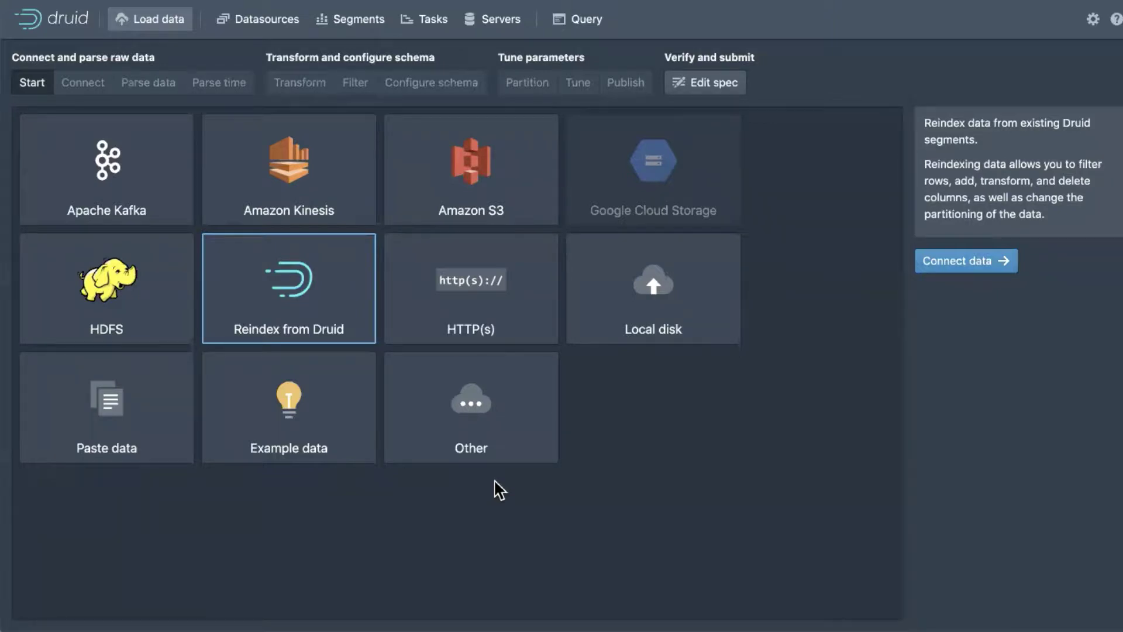
left_click(328, 410)
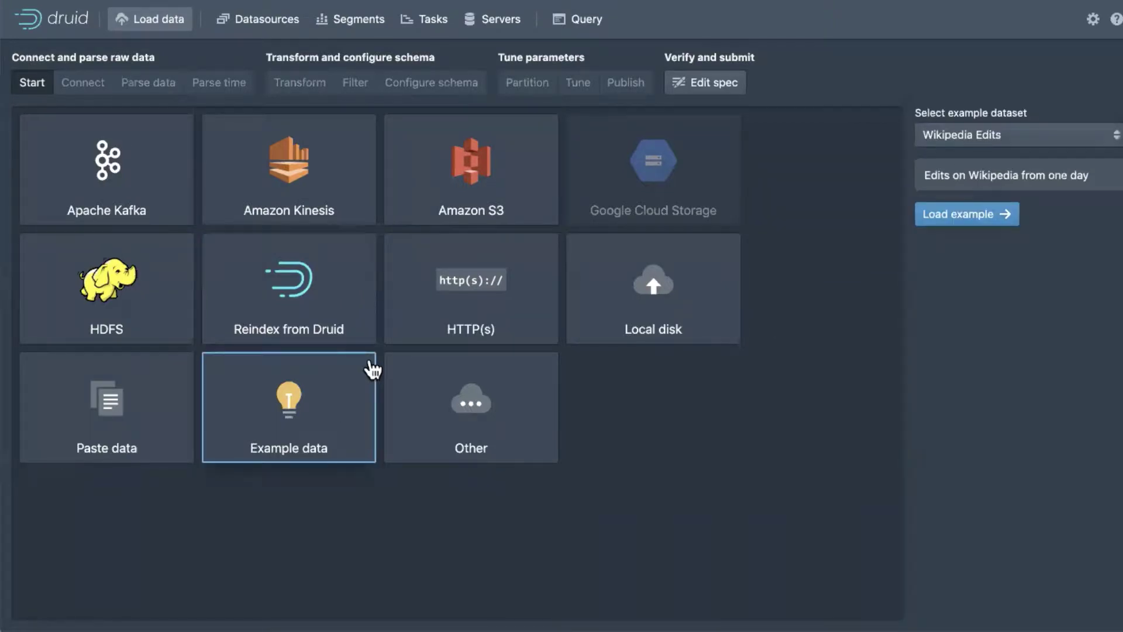
left_click(1108, 143)
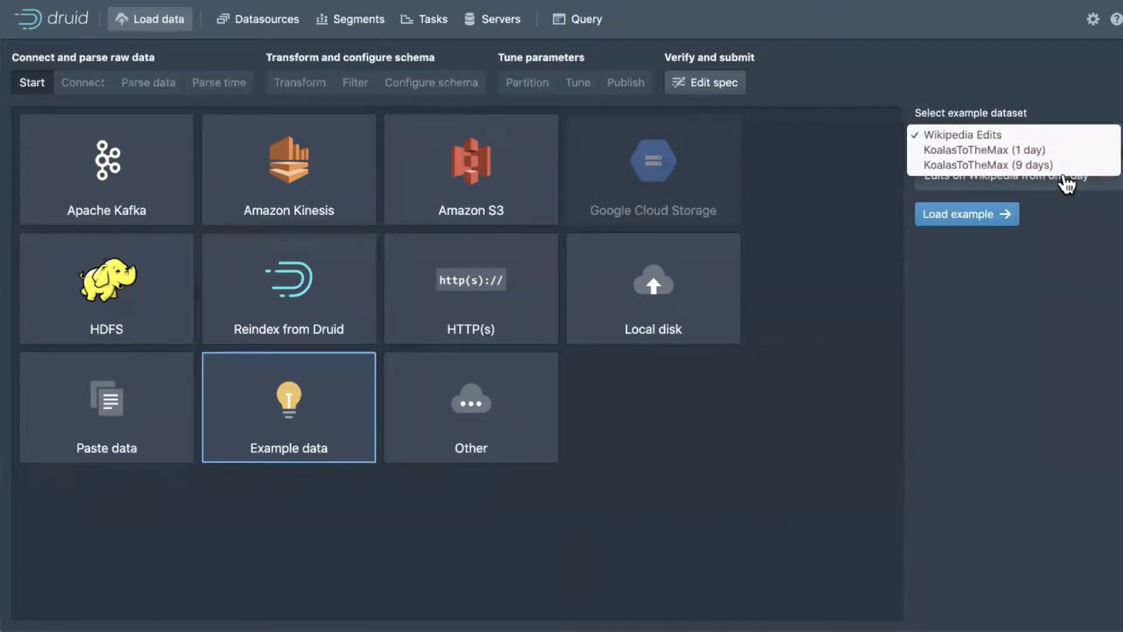
left_click(1052, 155)
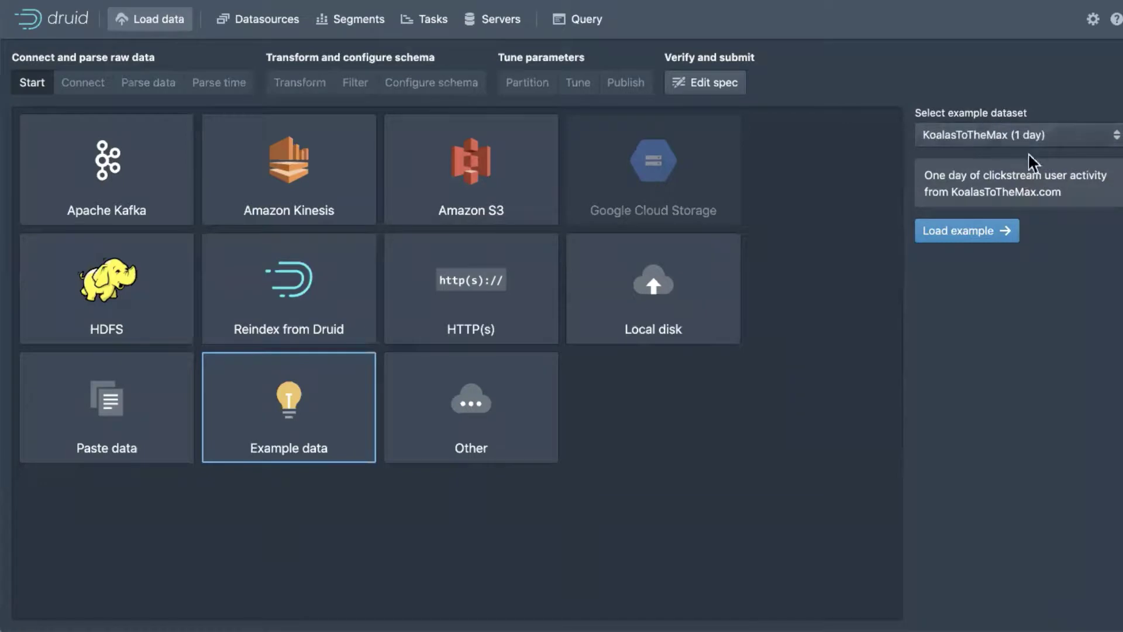
left_click(999, 232)
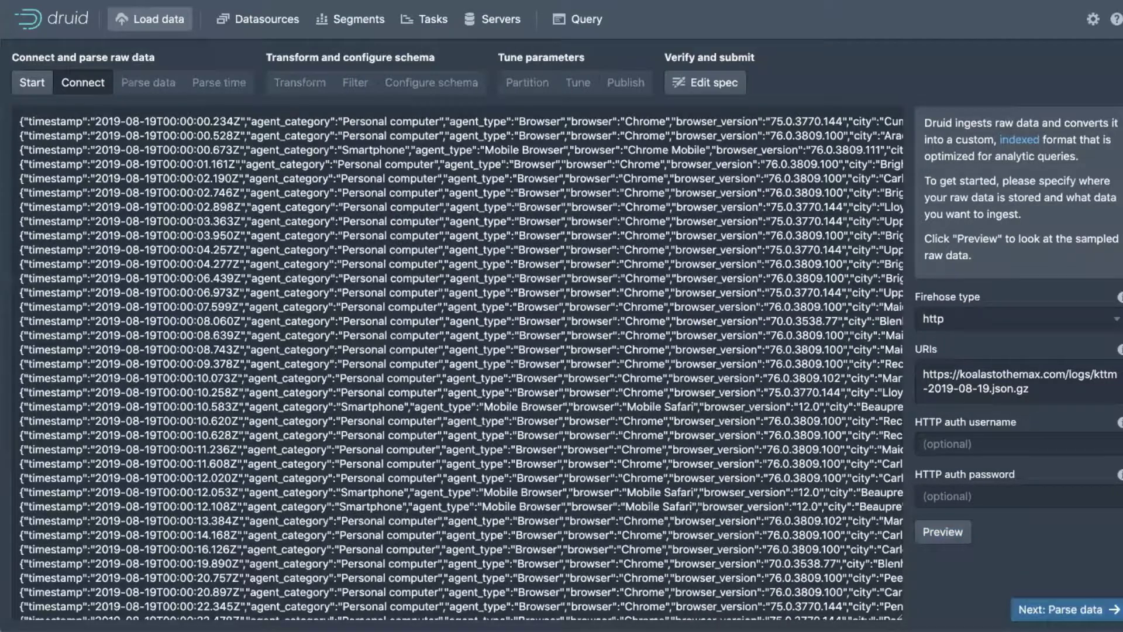
- Preview the parsed KoalasToTheMax rows, and restart the ingestion spec with pasted data as the connected source
left_click(1046, 607)
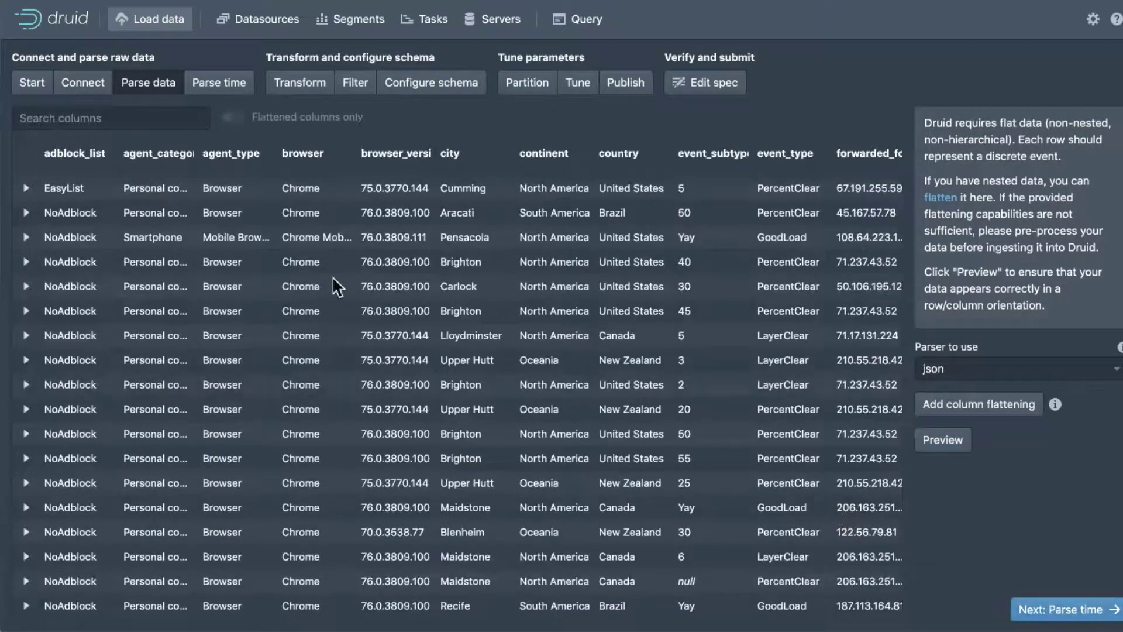
left_click(32, 82)
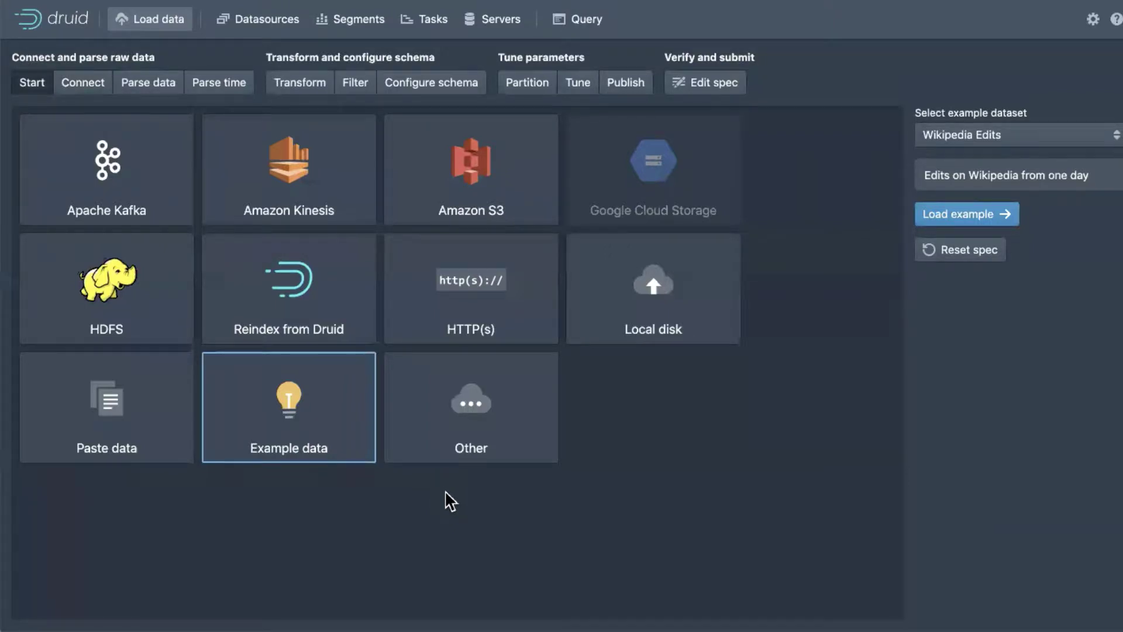
left_click(102, 425)
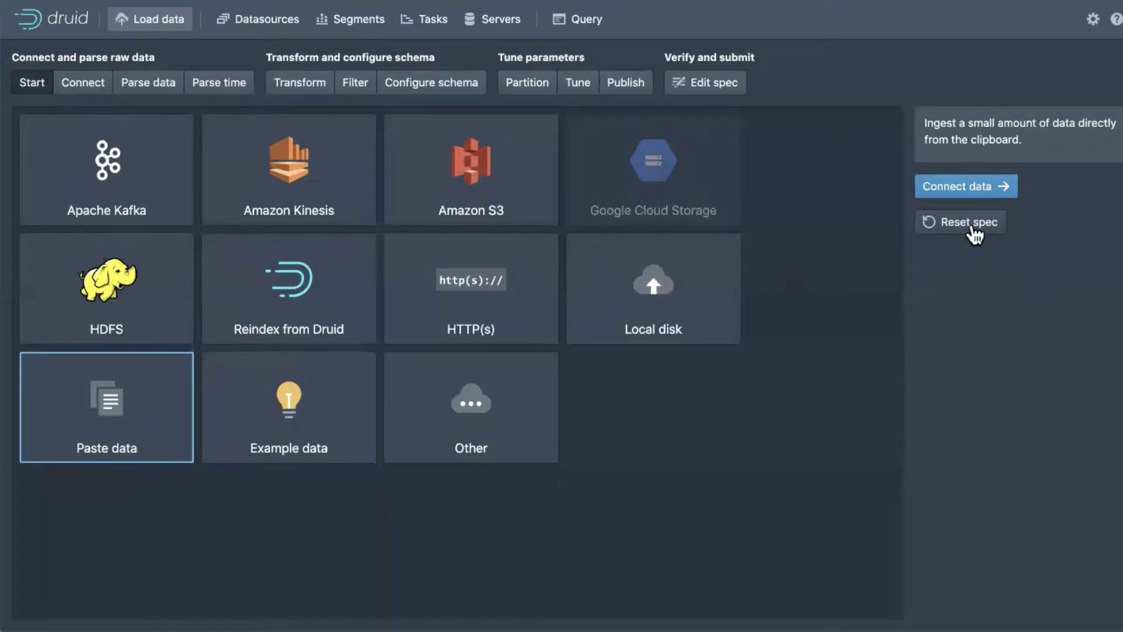
left_click(989, 196)
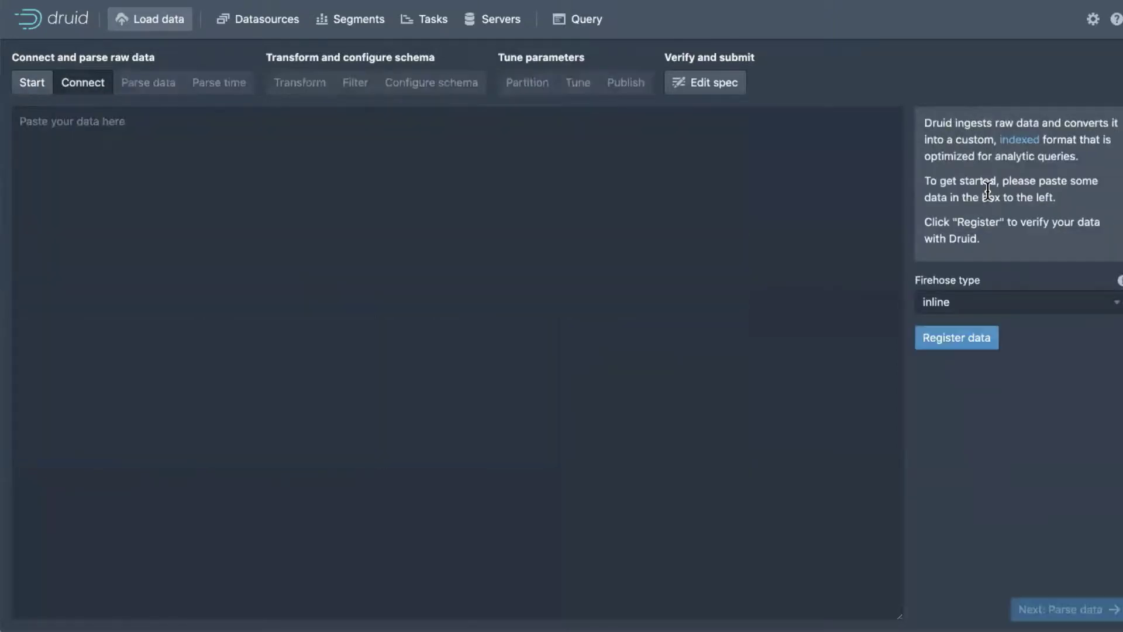
- Enter an inline JSON record with a person's first name as name and 1 as value, and duplicate it on a second line
left_click(511, 219)
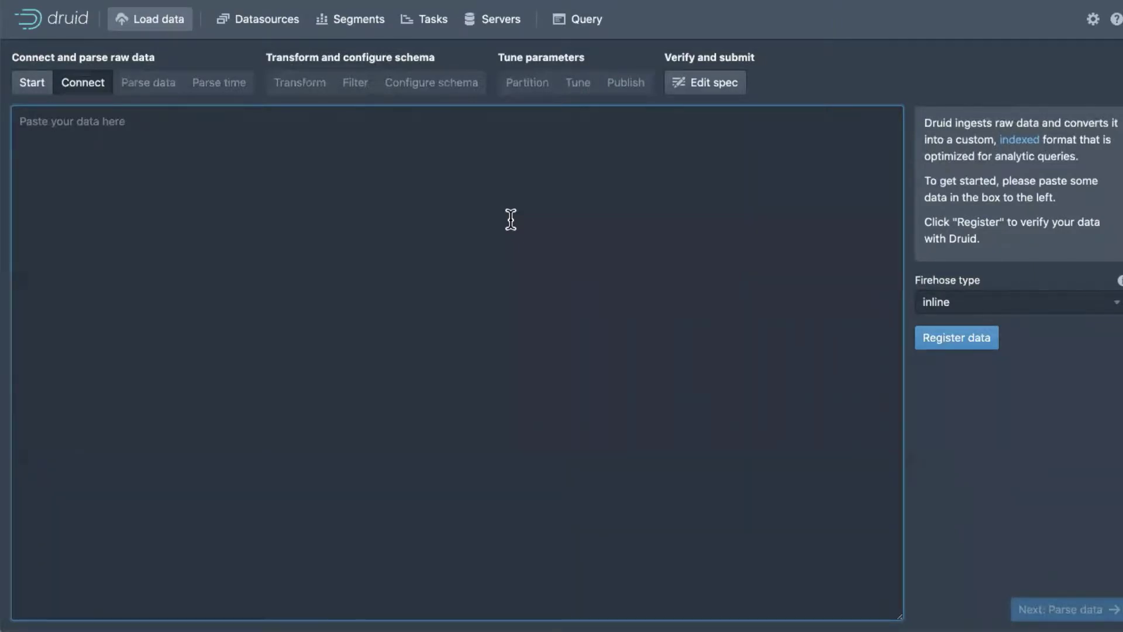
type("{\"name")
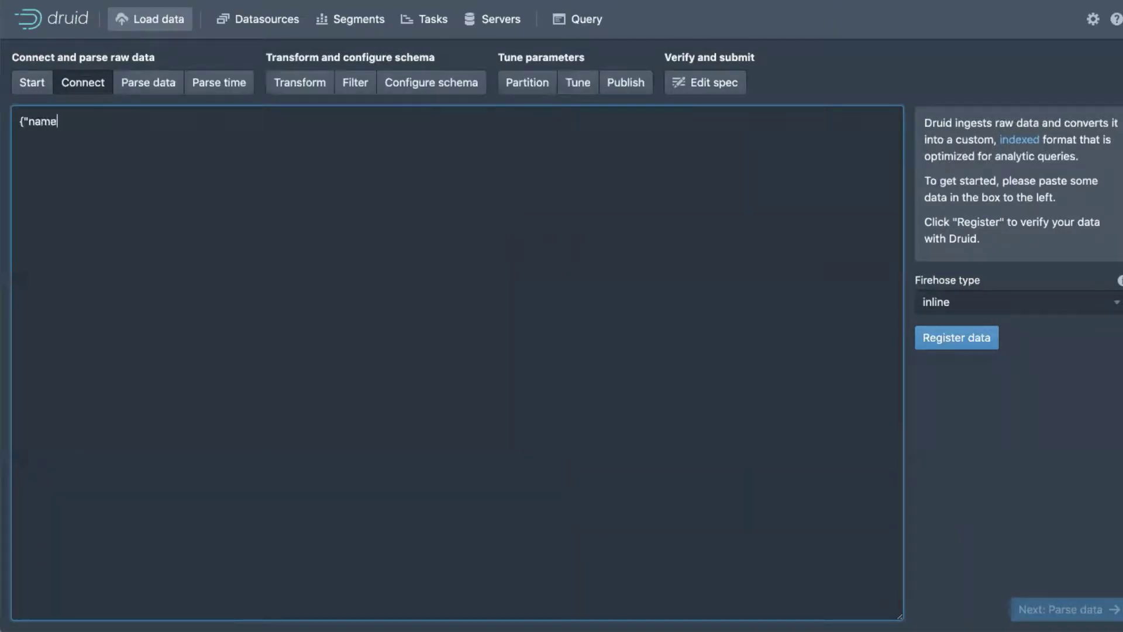
type("\":\"Vadim\",\"value\":1} ")
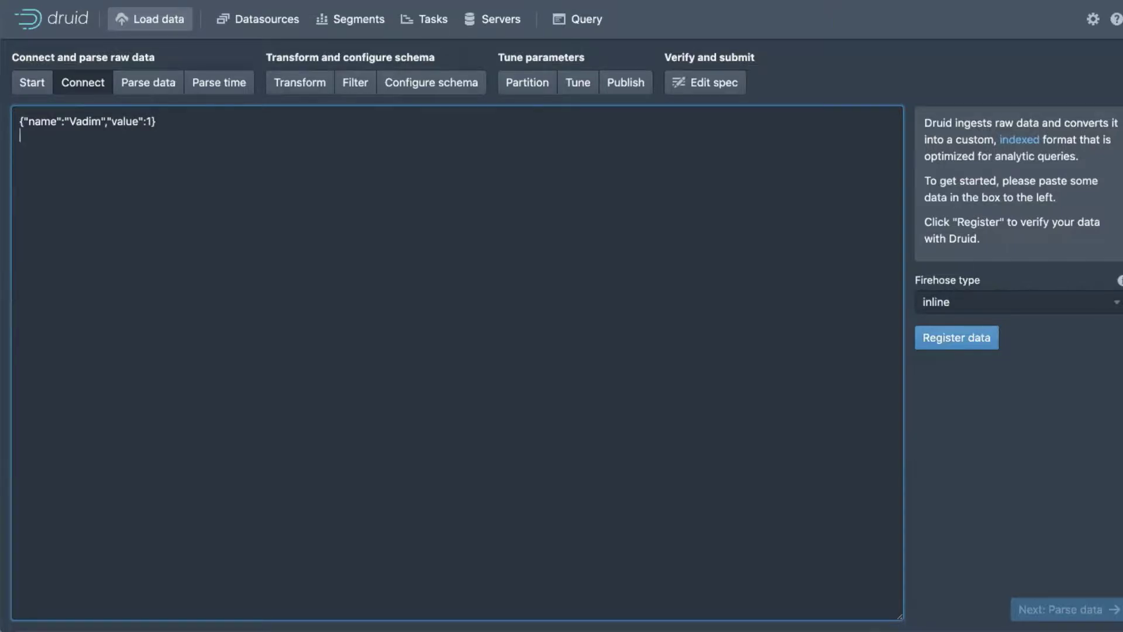
type("{")
left_click_drag(23, 121, 156, 121)
key("ctrl+c")
left_click(157, 135)
key("ctrl+v")
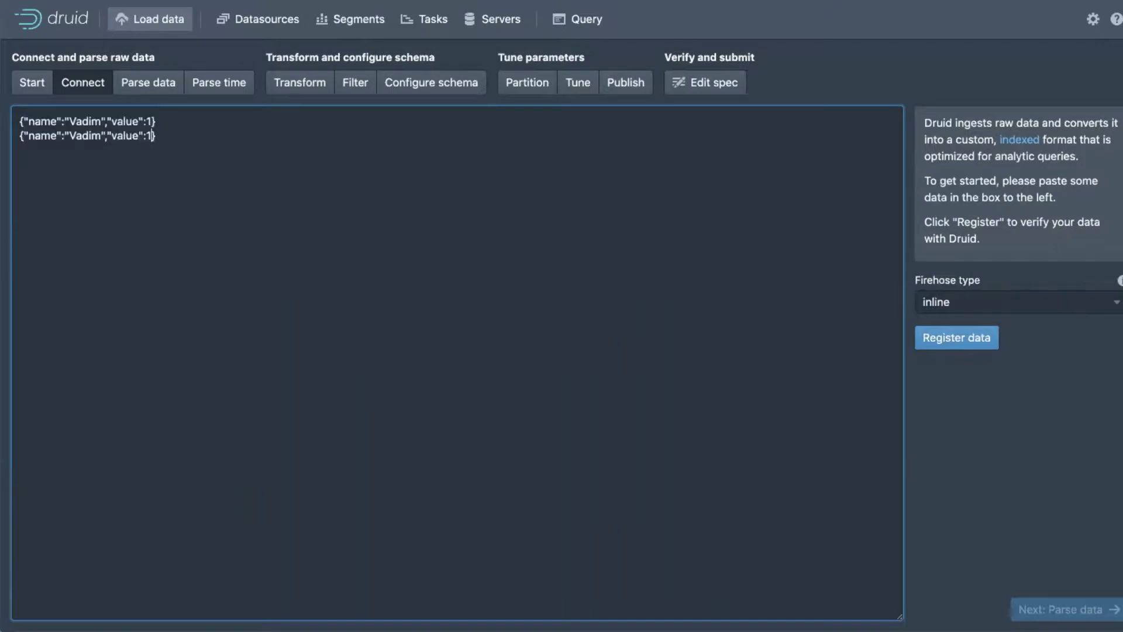
- Set the second JSON record's value to 2 and replace its name with another person's first name
left_click(153, 135)
key("BackSpace")
type("2")
left_click(102, 135)
key("BackSpace")
key("BackSpace")
key("BackSpace")
key("BackSpace")
key("BackSpace")
type("James")
- Register the inline data, check its rows with the json parser and advance to the time parsing stage
left_click(523, 216)
left_click(958, 342)
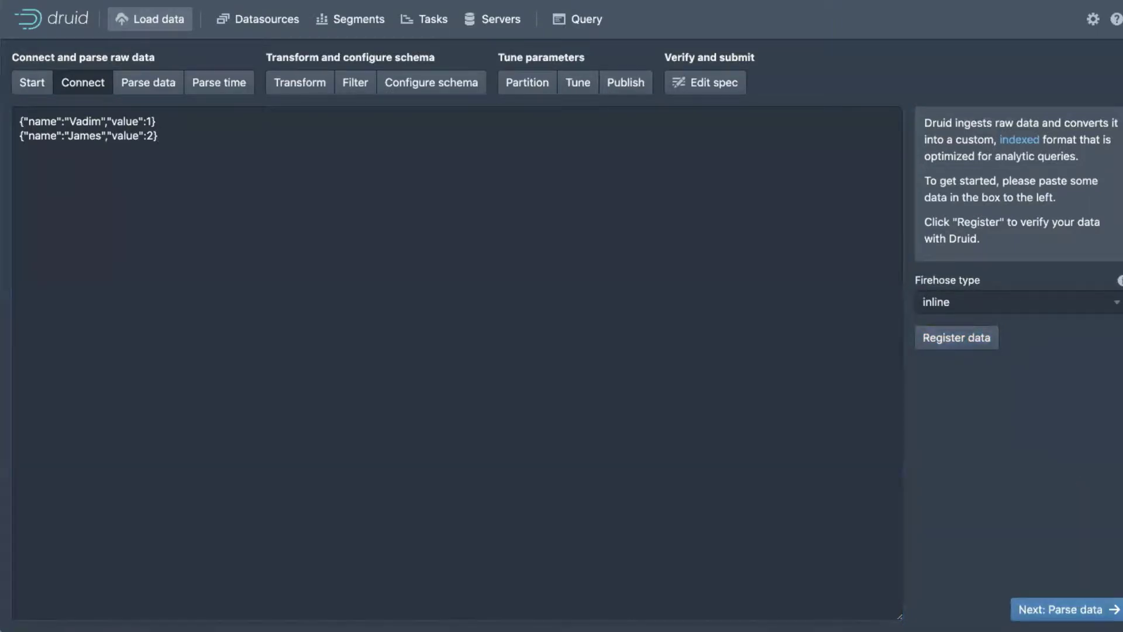
left_click(1088, 609)
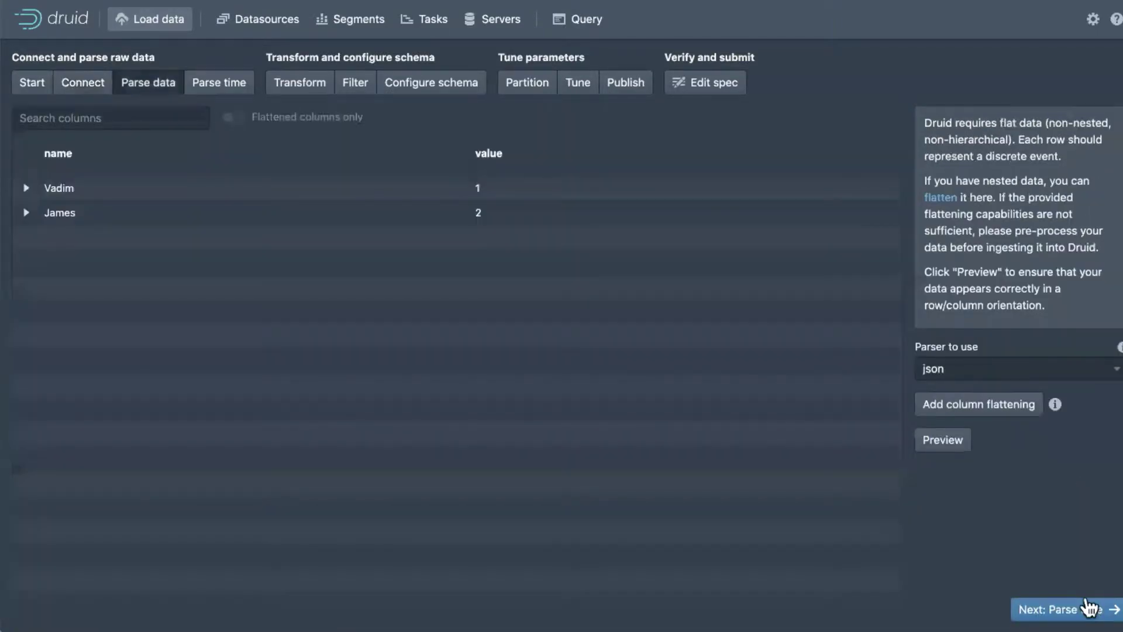
left_click(28, 191)
left_click(28, 191)
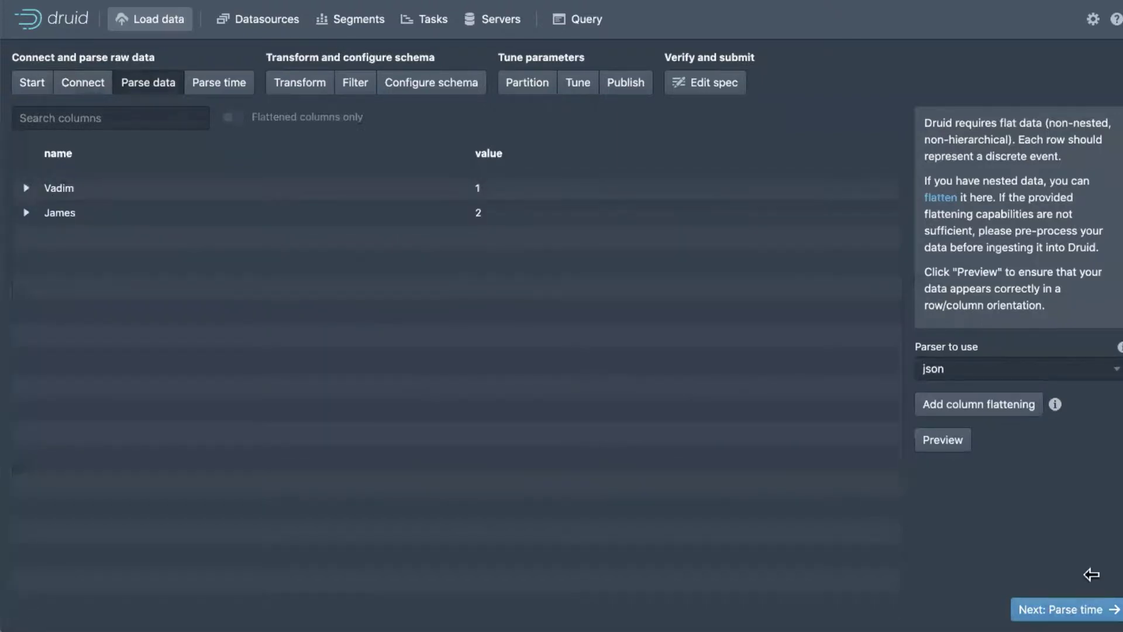
left_click(1073, 610)
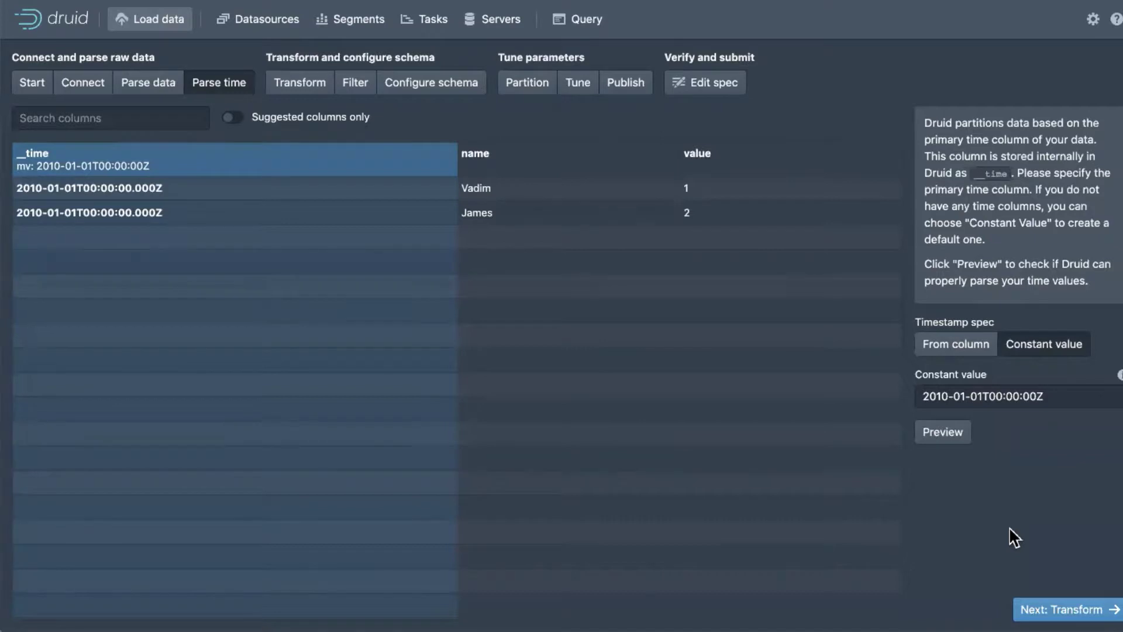
- Open the Druid query view and review the vectorized engine limitations in the 0.16.0-incubating release notes
left_click(576, 27)
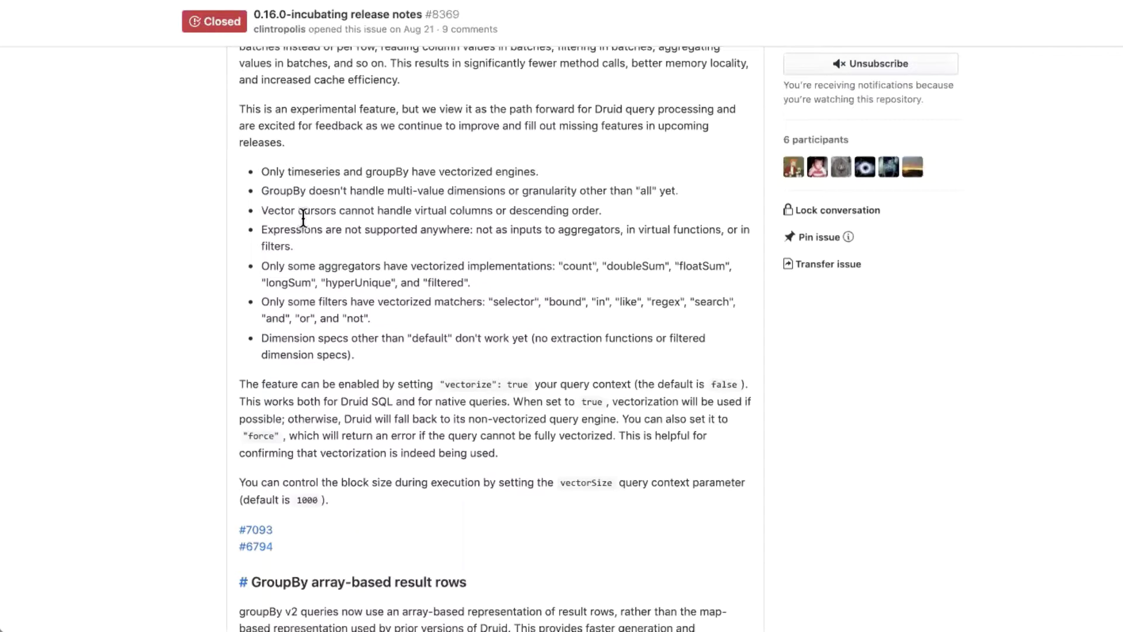
scroll(305, 222, "up", 1)
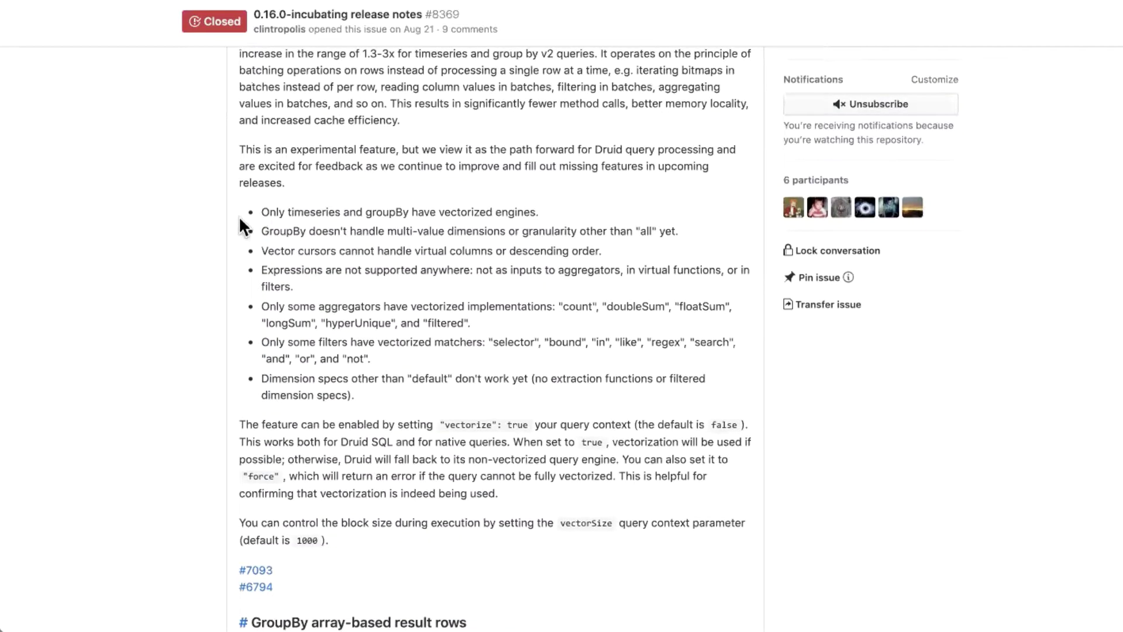
left_click_drag(252, 210, 481, 399)
- Switch back to the Druid query view and enlarge the editor holding the topN query on the github datasource
left_click(434, 93)
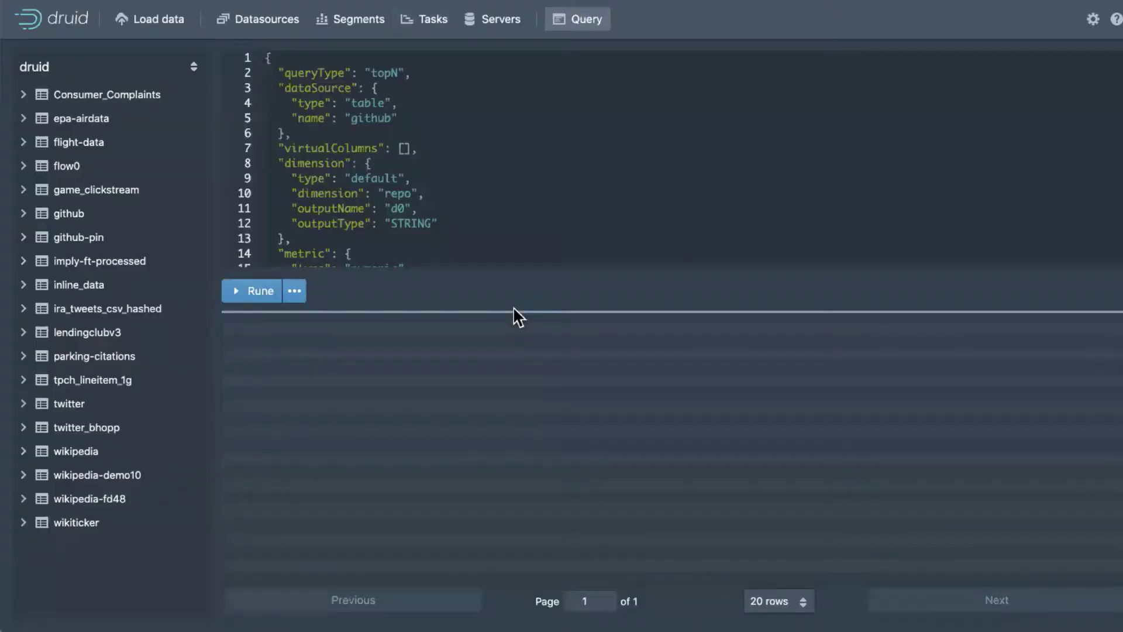
left_click_drag(513, 310, 513, 461)
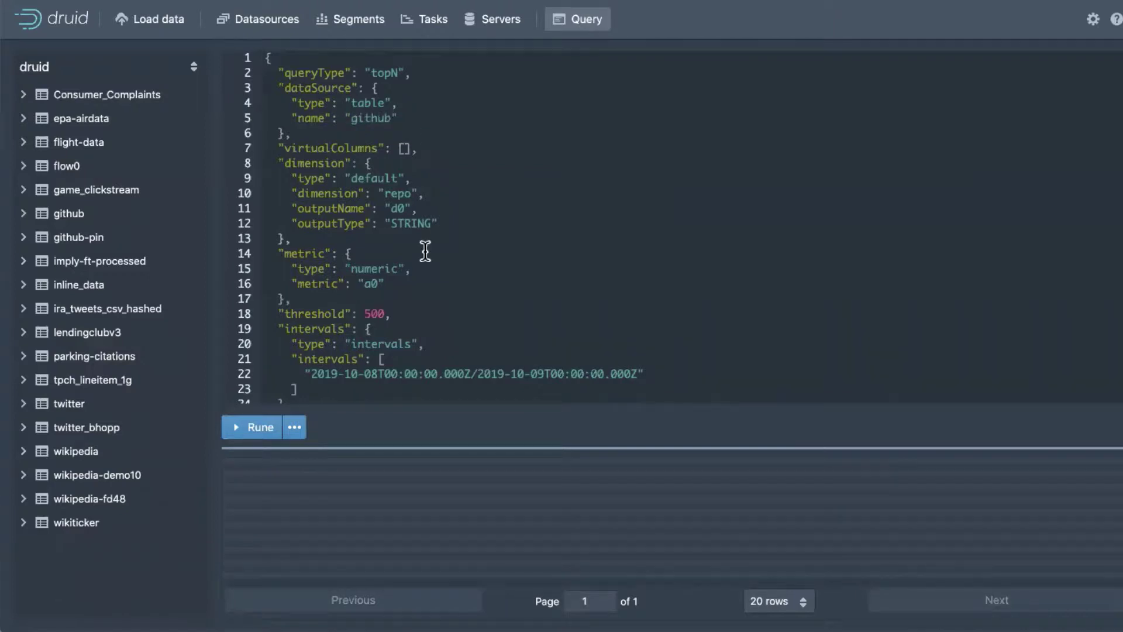
scroll(422, 321, "down", 3)
scroll(422, 320, "down", 5)
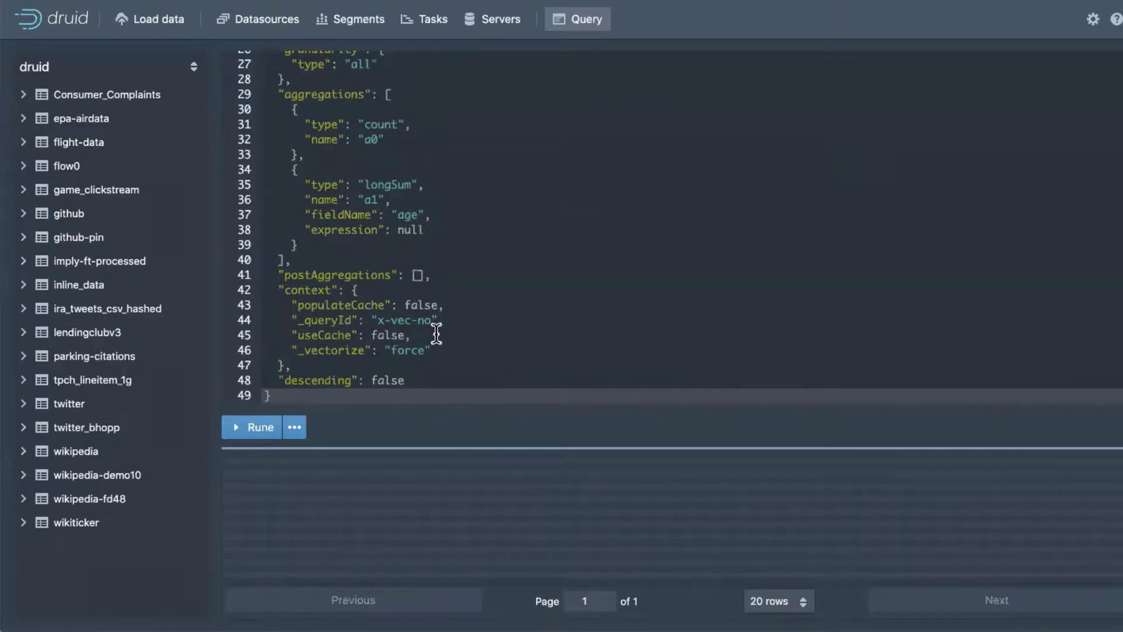
- Move the "useCache": false line directly below populateCache in the query context
left_click(445, 303)
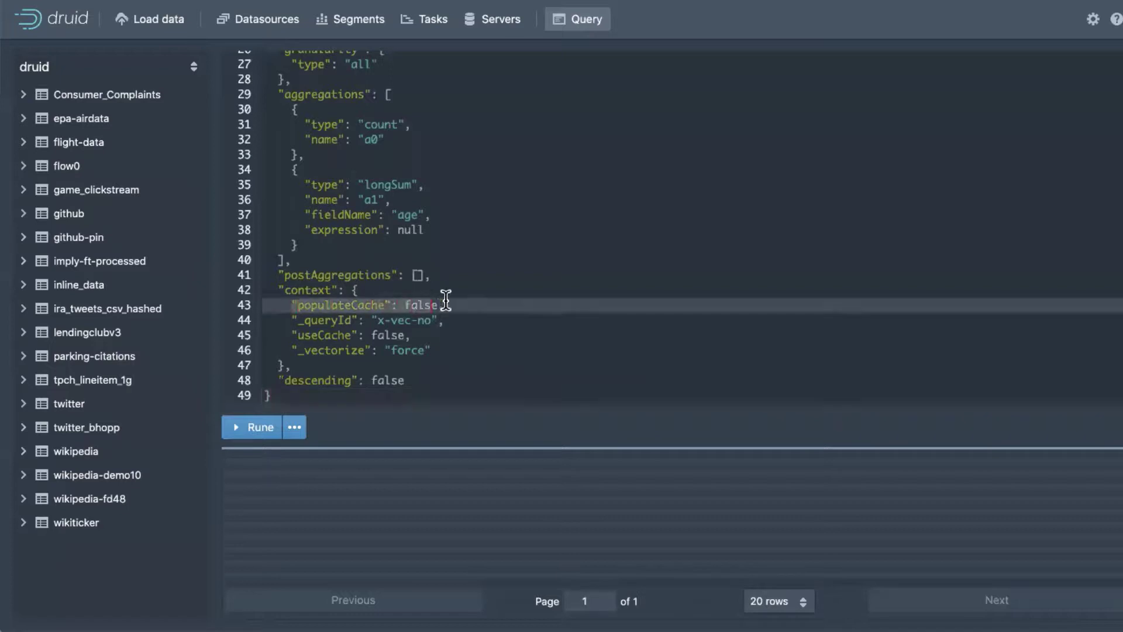
left_click_drag(411, 335, 296, 336)
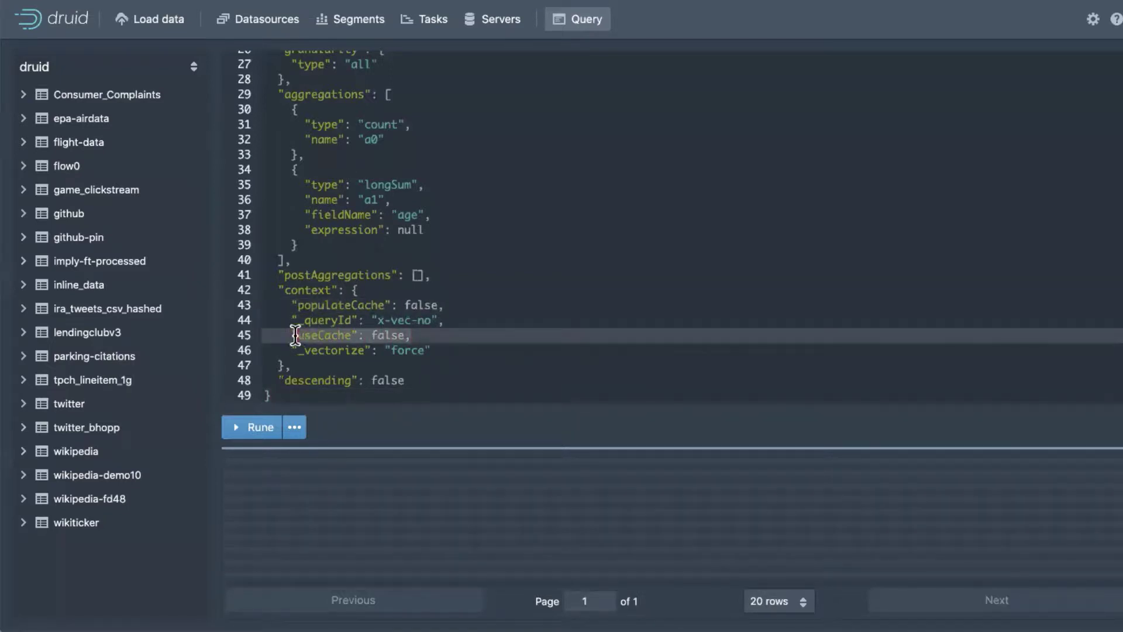
key("shift+Home")
key("BackSpace")
key("BackSpace")
key("BackSpace")
key("BackSpace")
key("Up")
key("Return")
key("ctrl+v")
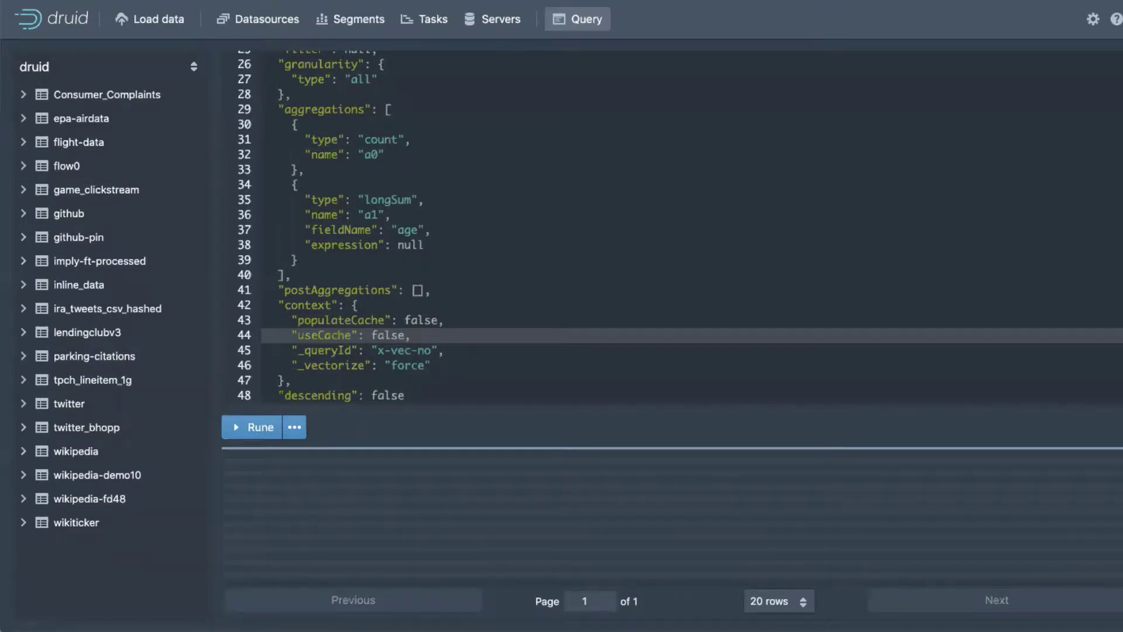
double_click(347, 319)
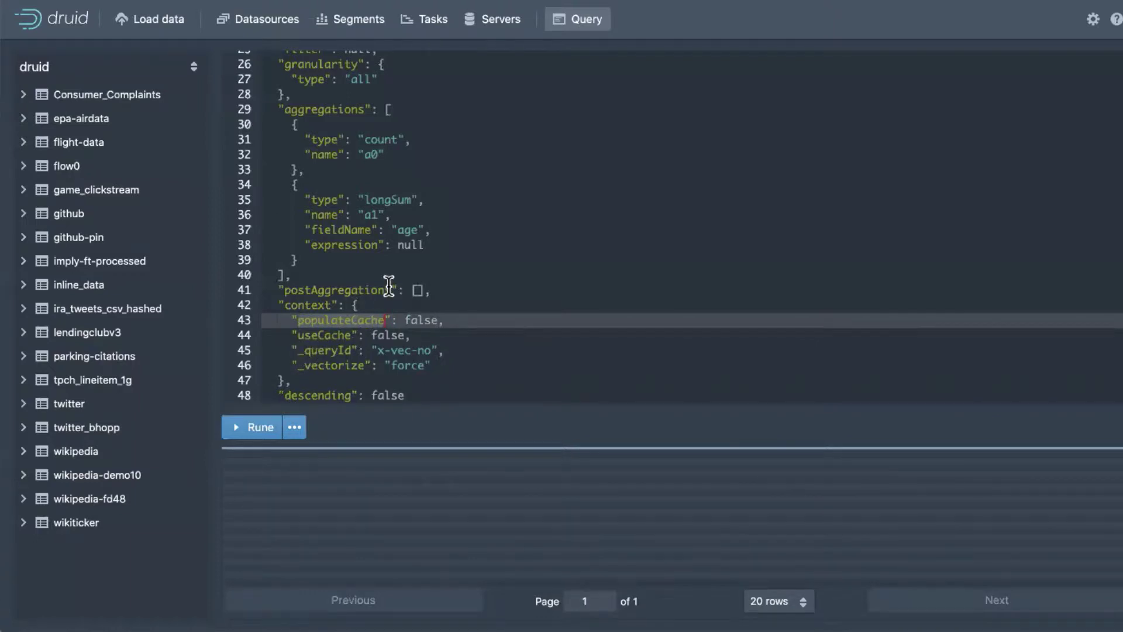
left_click(358, 351)
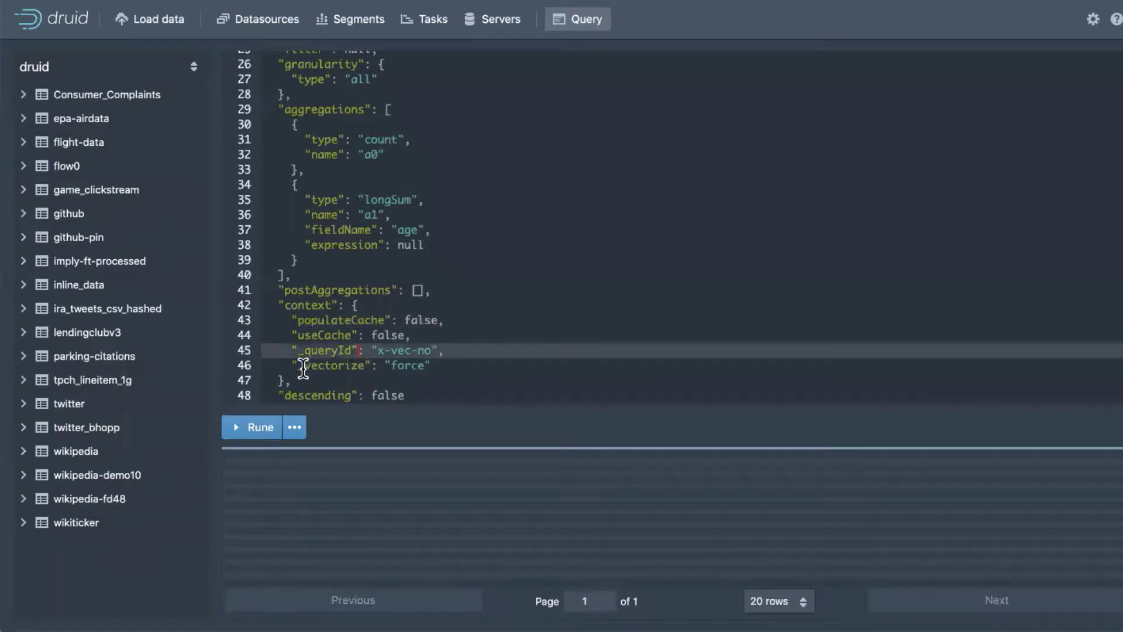
double_click(336, 364)
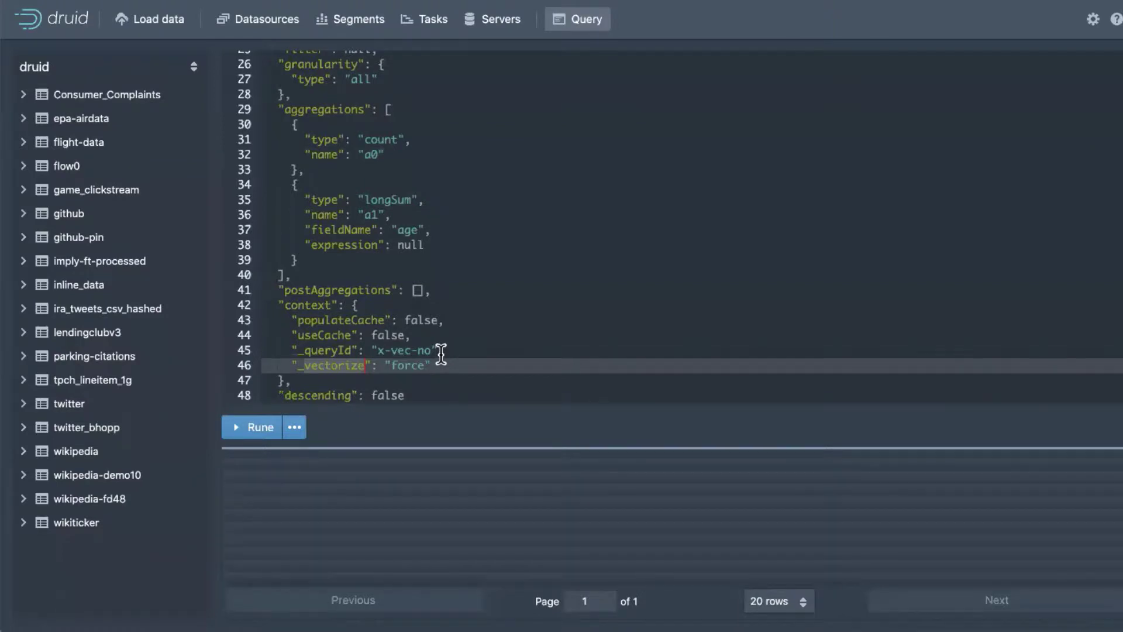
- Rename the _queryId context key to queryId and set its value to "webinar-no-vector"
left_click(285, 367)
left_click_drag(285, 366, 323, 376)
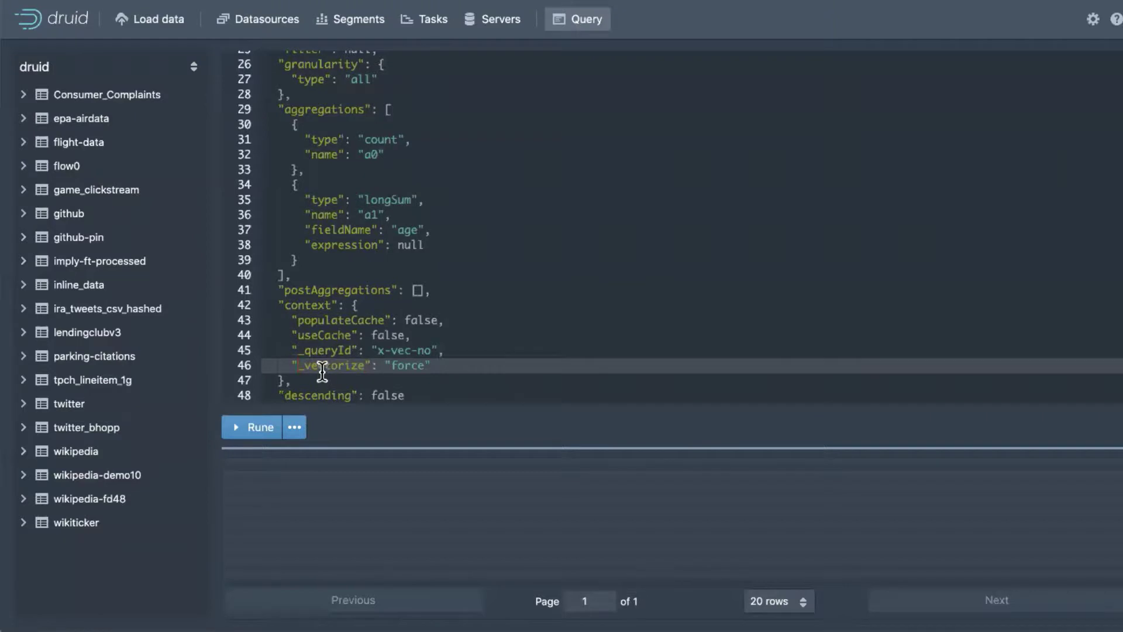
key("Up")
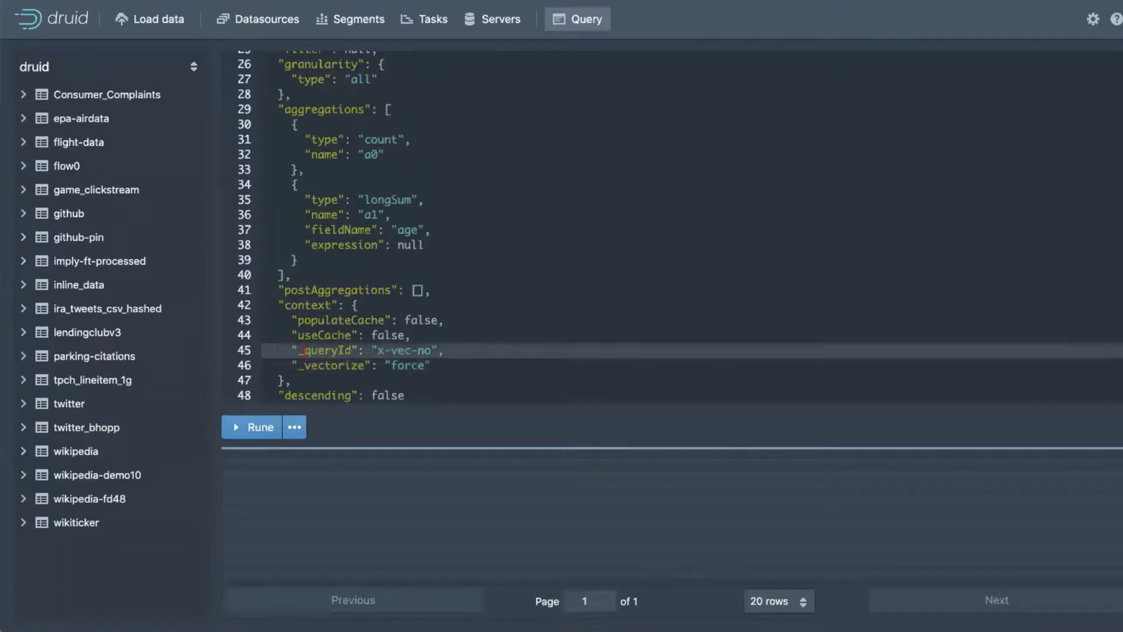
key("Delete")
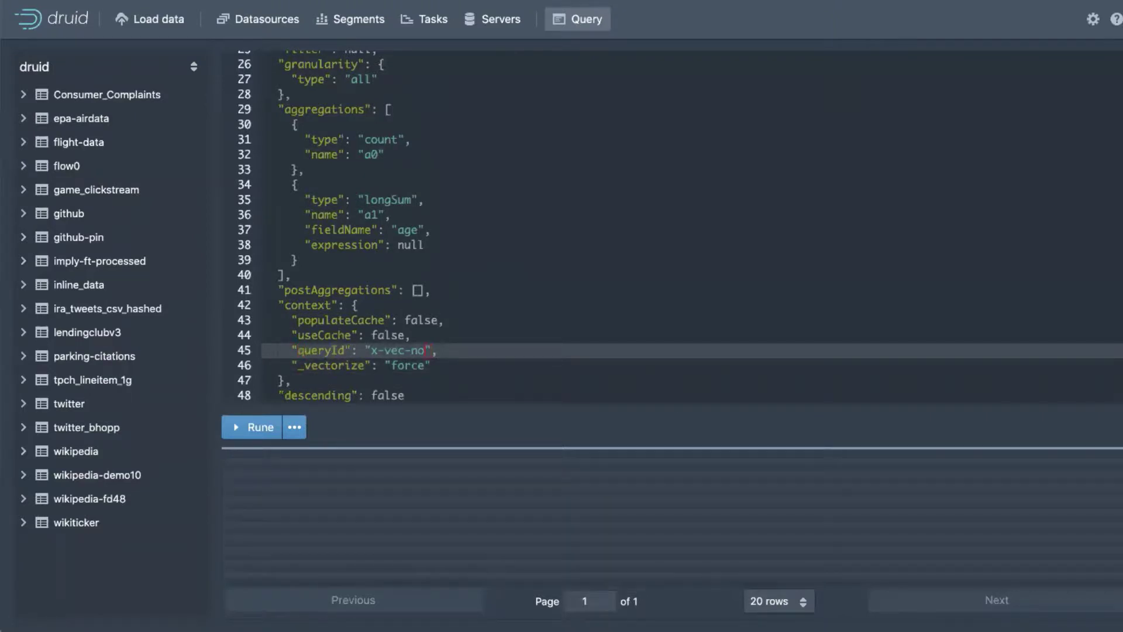
key("BackSpace")
key("BackSpace")
key("BackSpace")
key("BackSpace")
key("BackSpace")
type("webinar-no-vector")
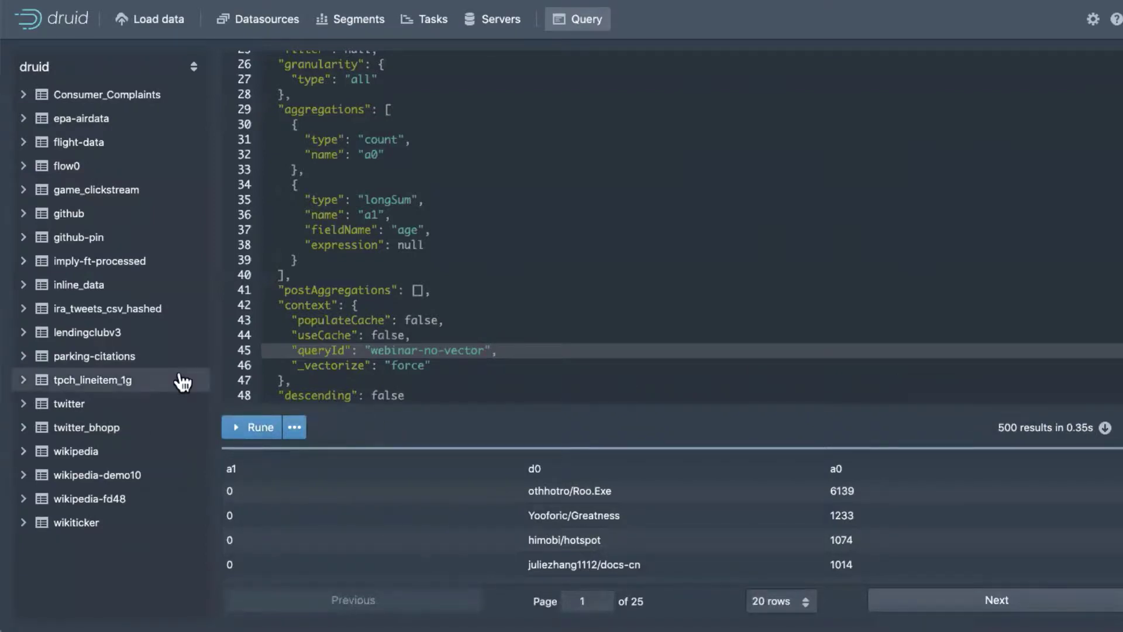
- Run the webinar-no-vector query repeatedly to compare its execution times without vectorization
left_click(259, 432)
left_click(259, 432)
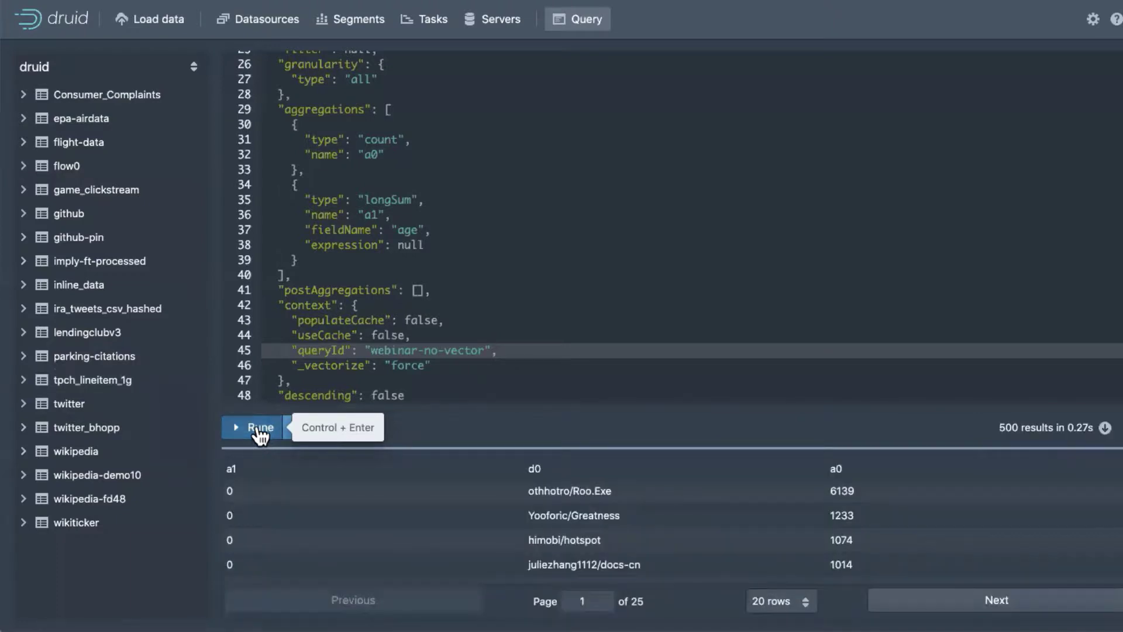
left_click(259, 432)
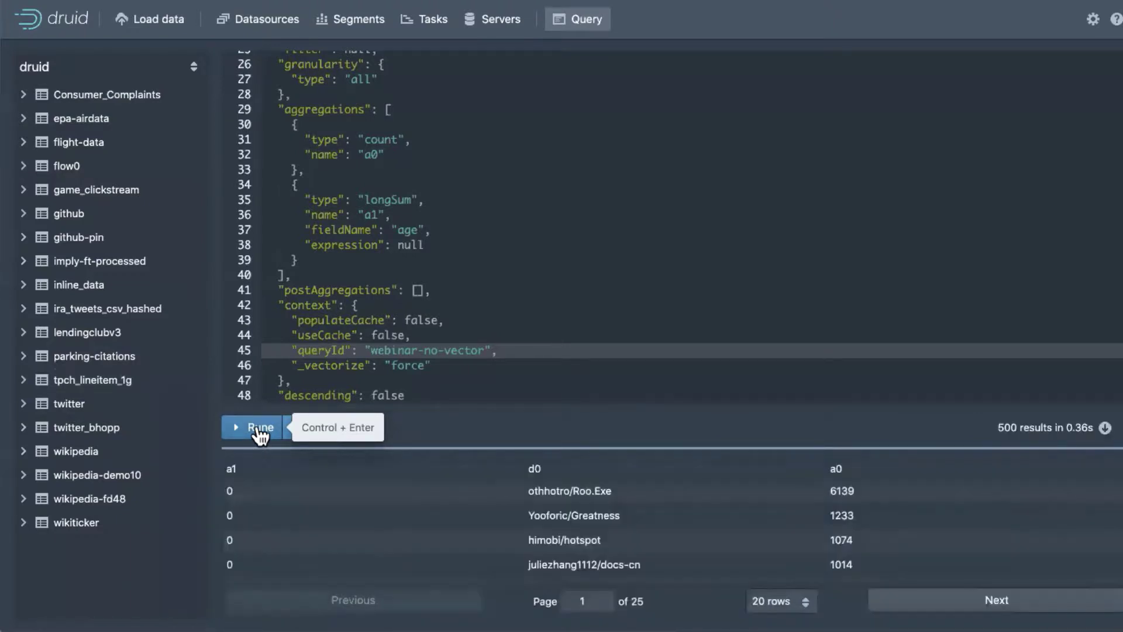
left_click(259, 432)
left_click(259, 432)
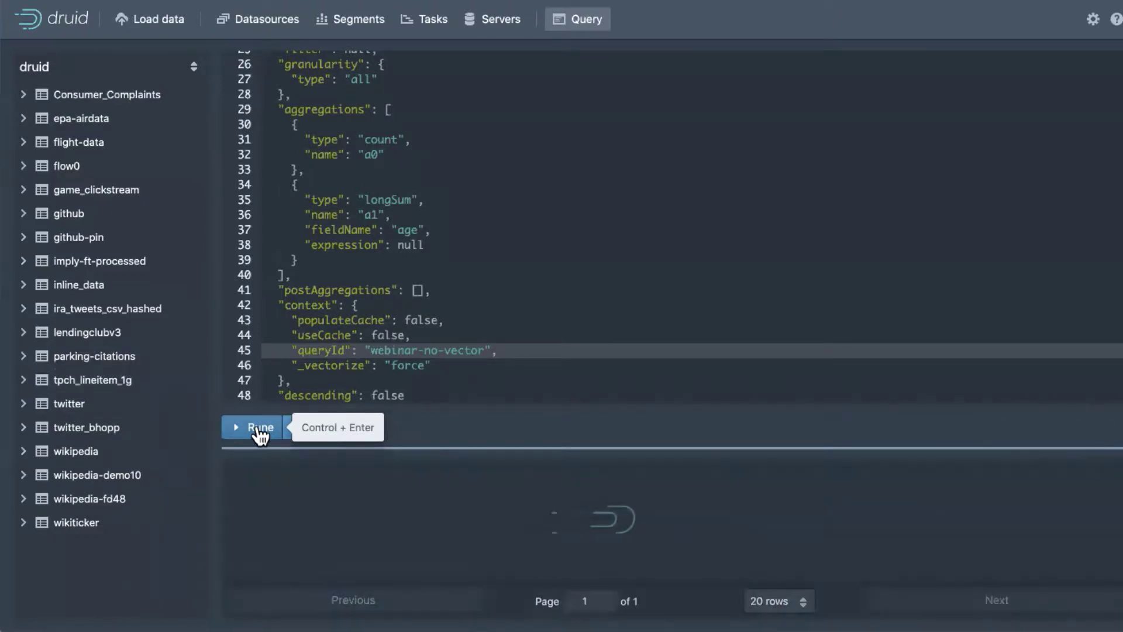
left_click(259, 432)
left_click(259, 432)
left_click(259, 431)
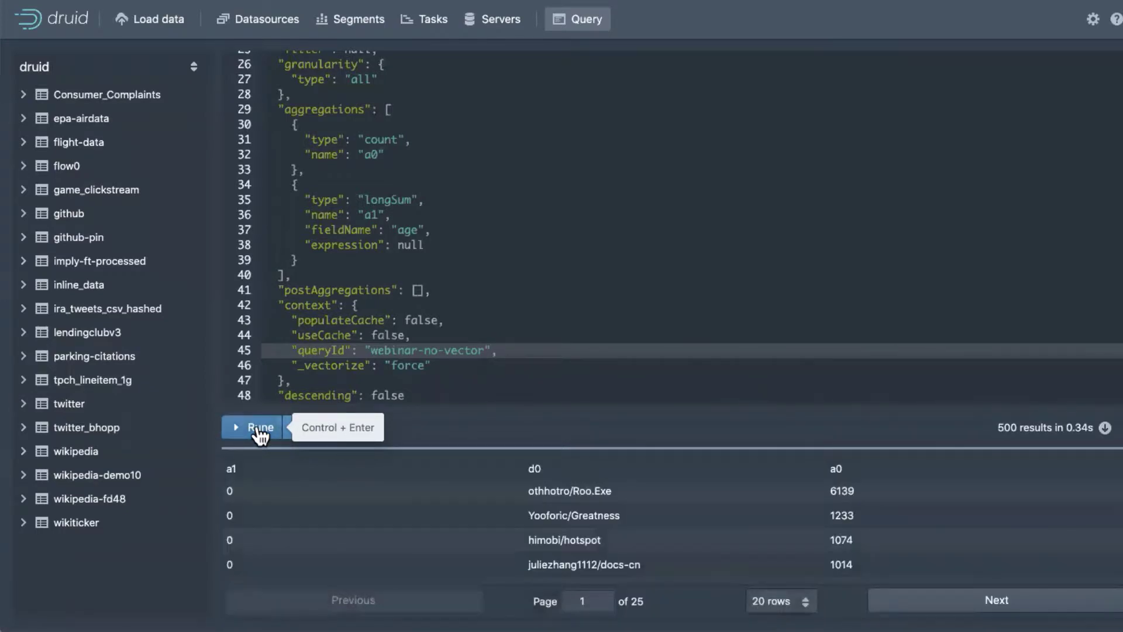
left_click(259, 432)
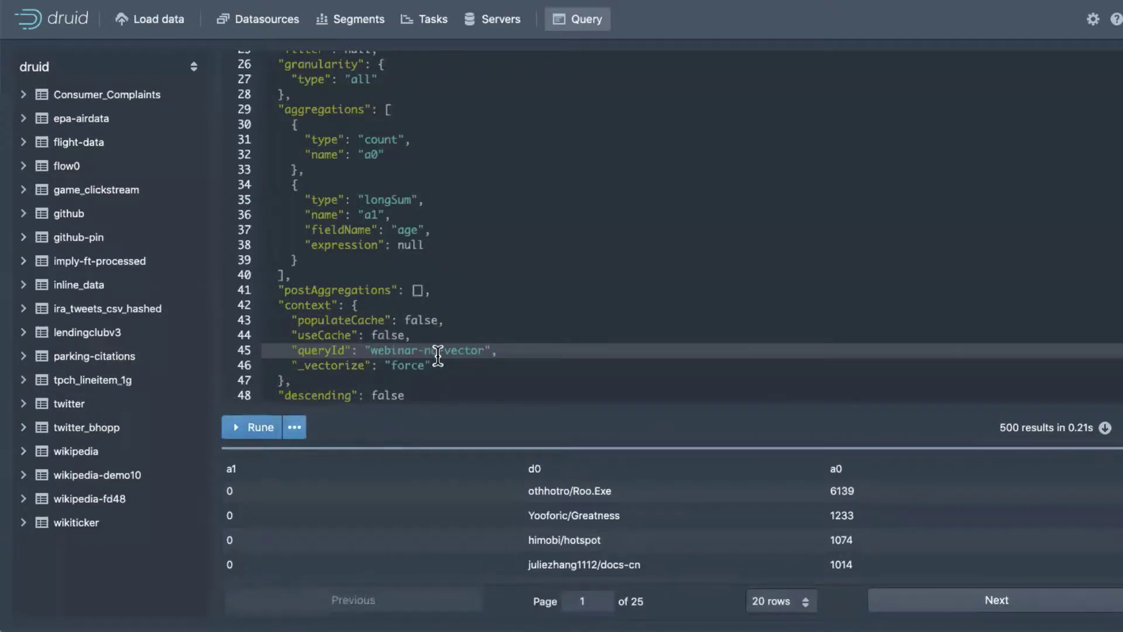
- Rename the _vectorize context key to vectorize and set the queryId value to "webinar-with-vector"
left_click(328, 368)
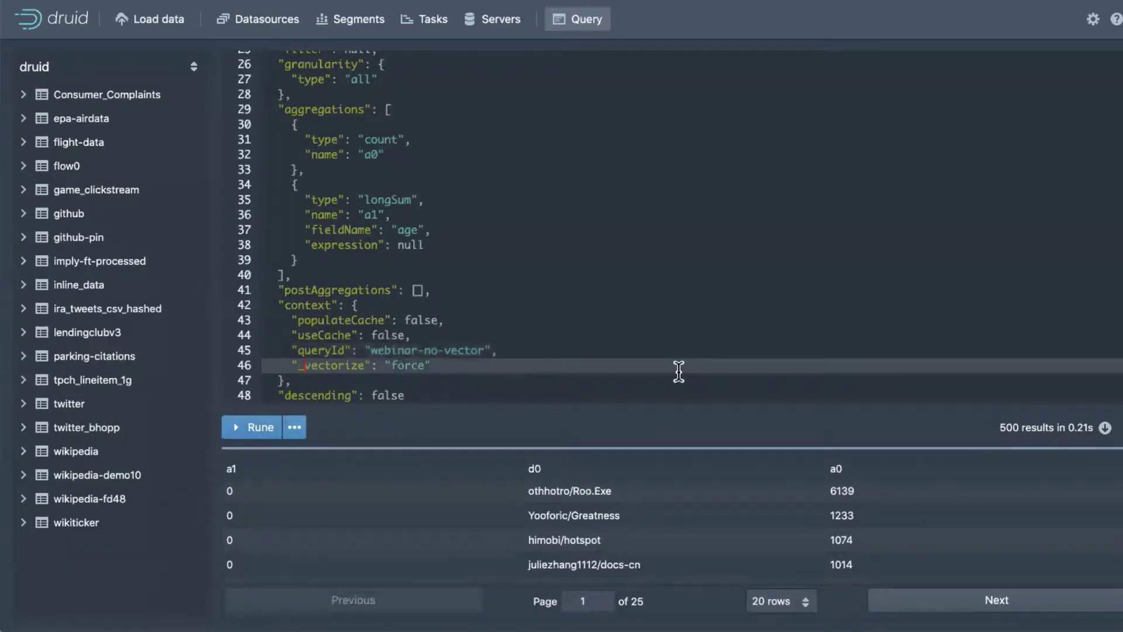
key("BackSpace")
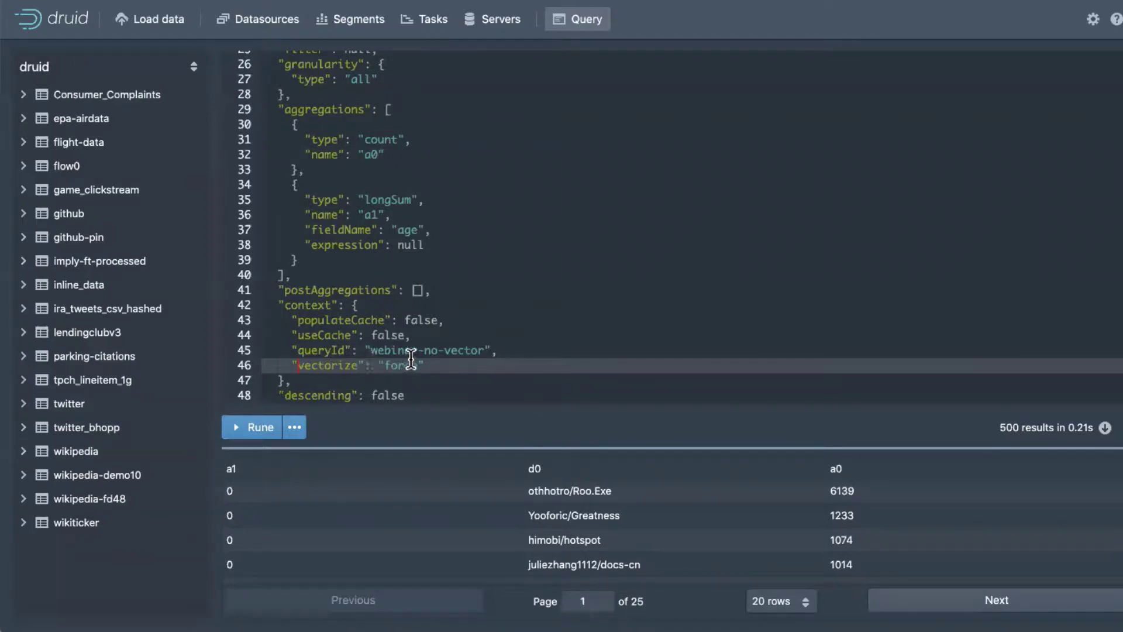
left_click(437, 350)
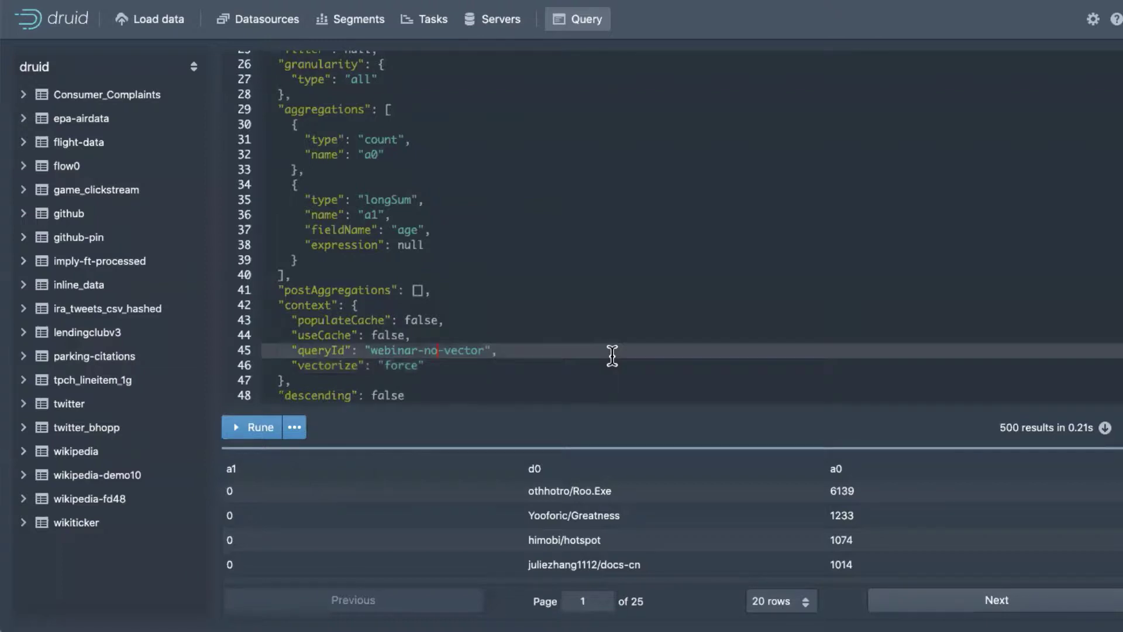
key("BackSpace")
key("BackSpace")
type("with")
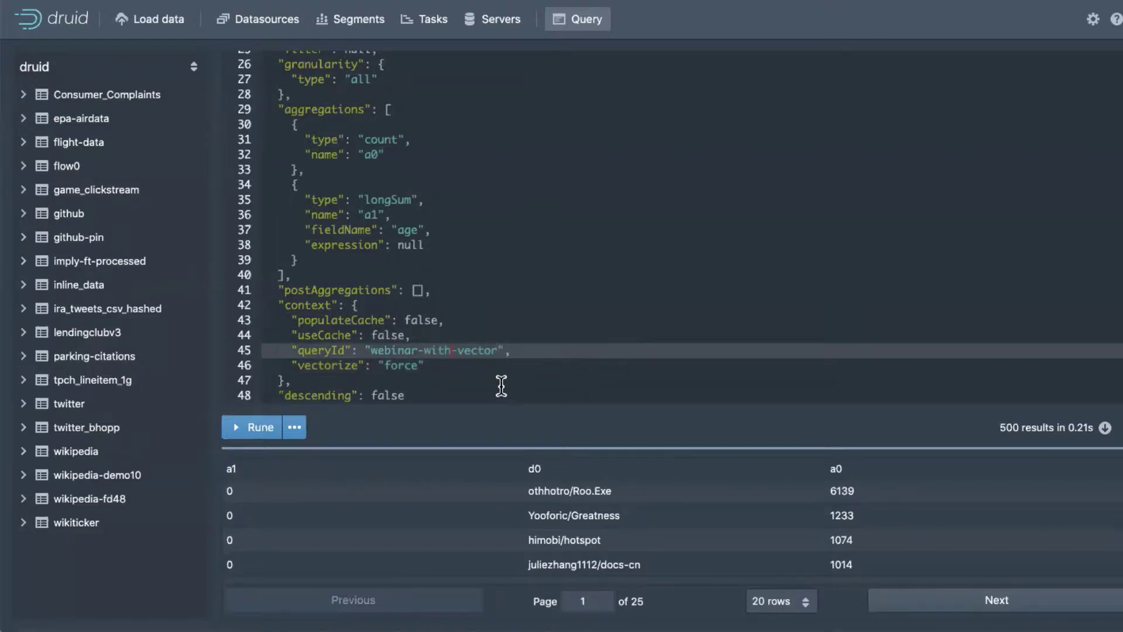
left_click(448, 365)
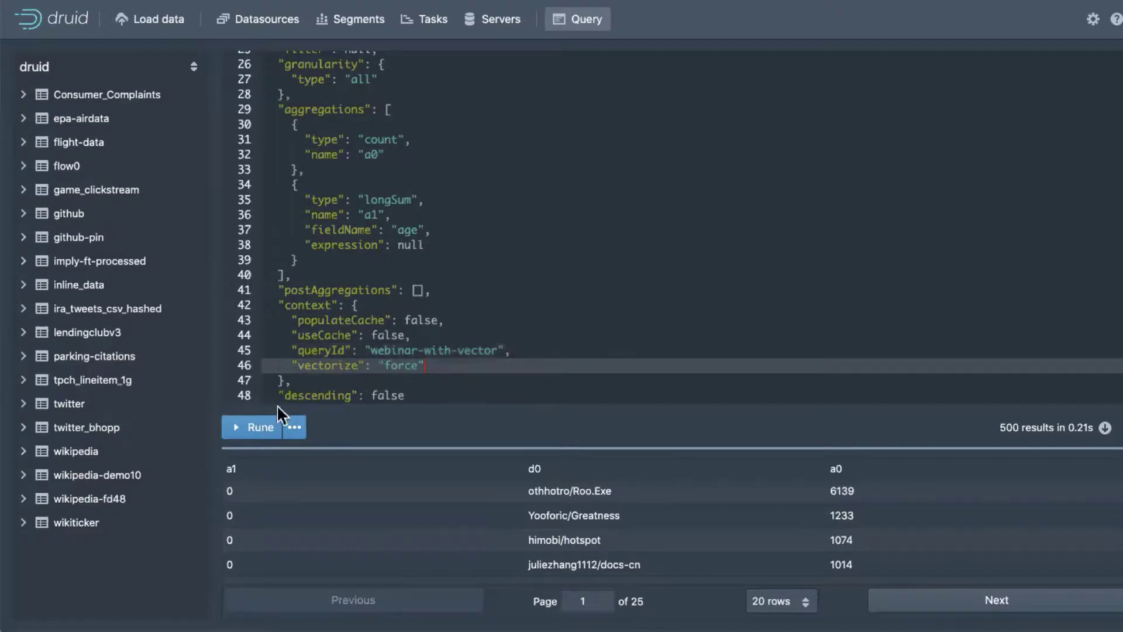
- Run the webinar-with-vector query repeatedly to record its execution times with vectorization forced
left_click(255, 433)
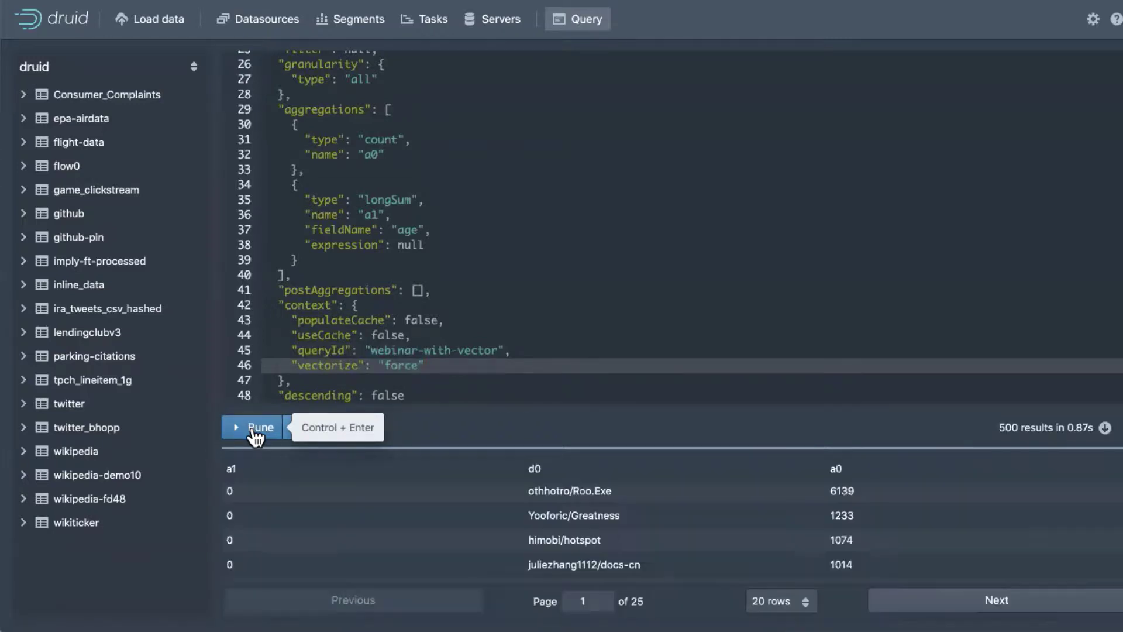
left_click(255, 433)
left_click(255, 433)
left_click(255, 433)
left_click(256, 433)
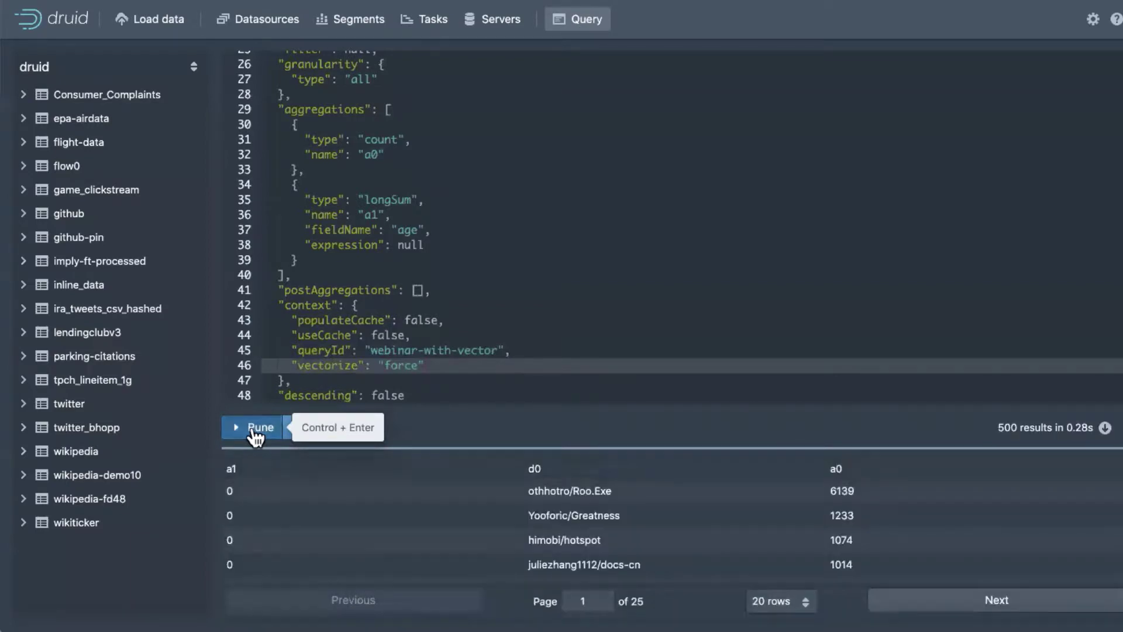
left_click(255, 432)
left_click(256, 433)
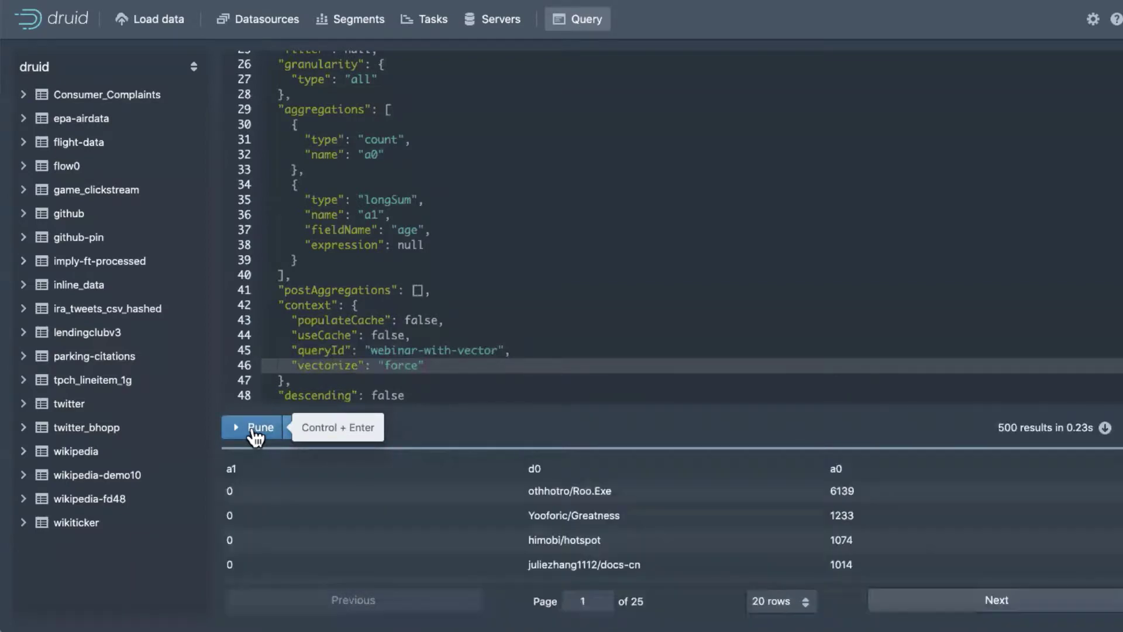
left_click(255, 433)
left_click(255, 433)
left_click(255, 433)
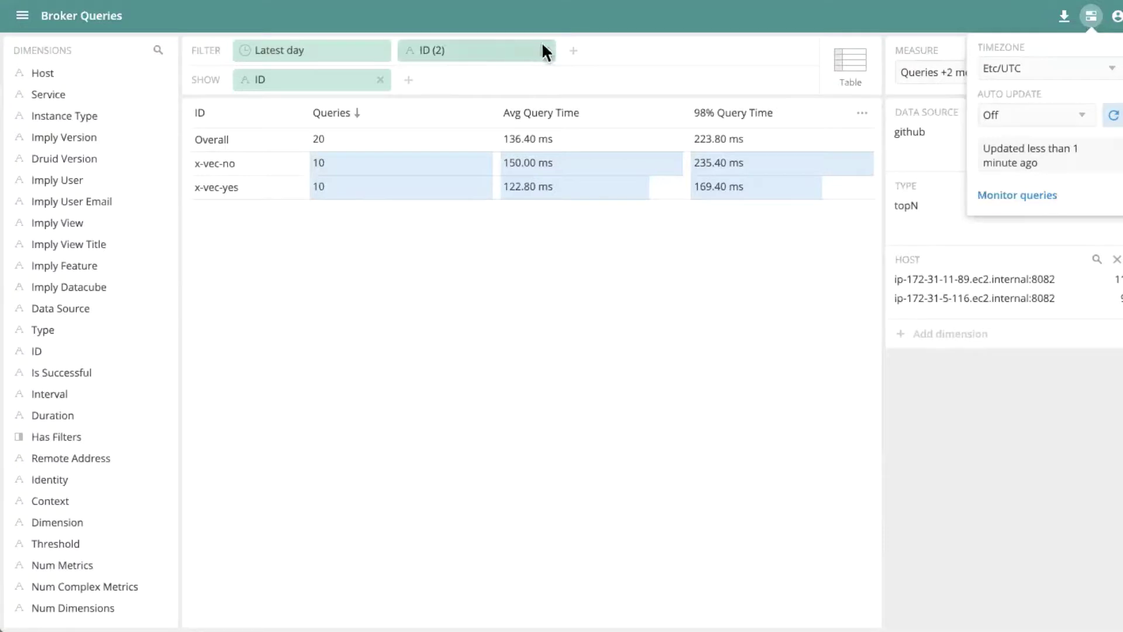
- Switch to Imply's Broker Queries cube, remove the ID filter and the ID split, and refresh the data
left_click(536, 44)
left_click(381, 80)
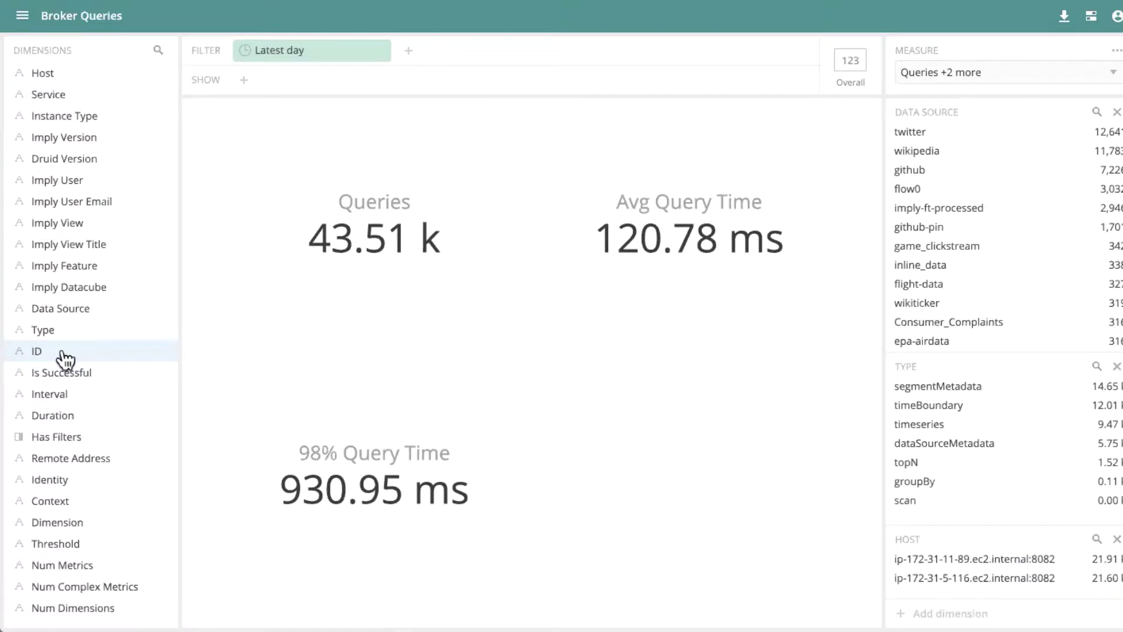
left_click_drag(69, 358, 137, 354)
left_click(1091, 15)
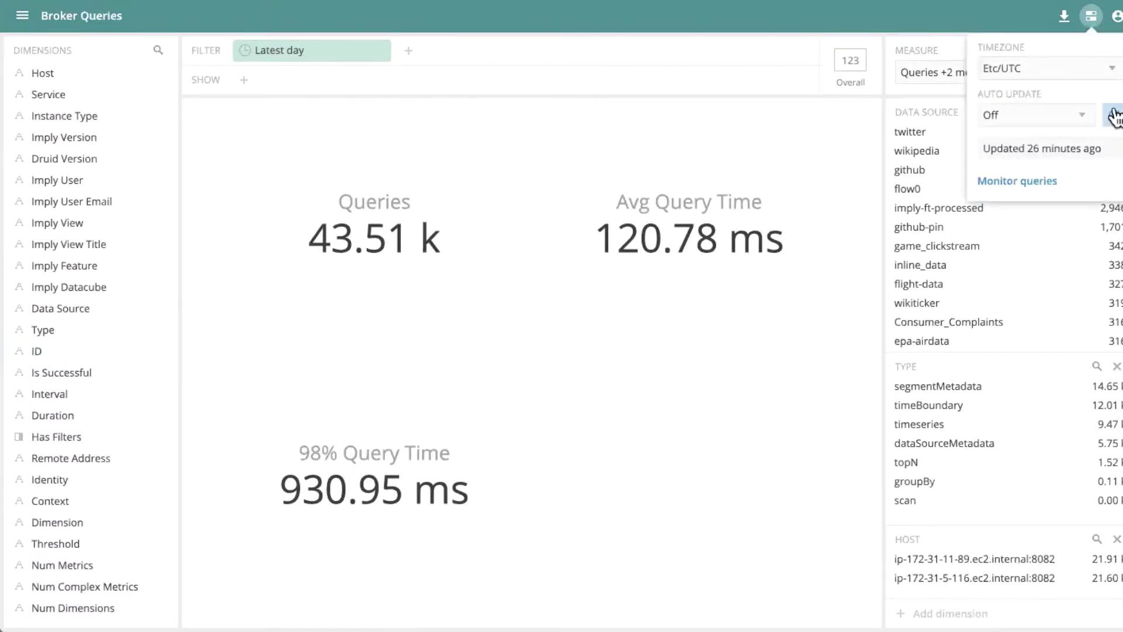
left_click(1114, 115)
left_click(521, 200)
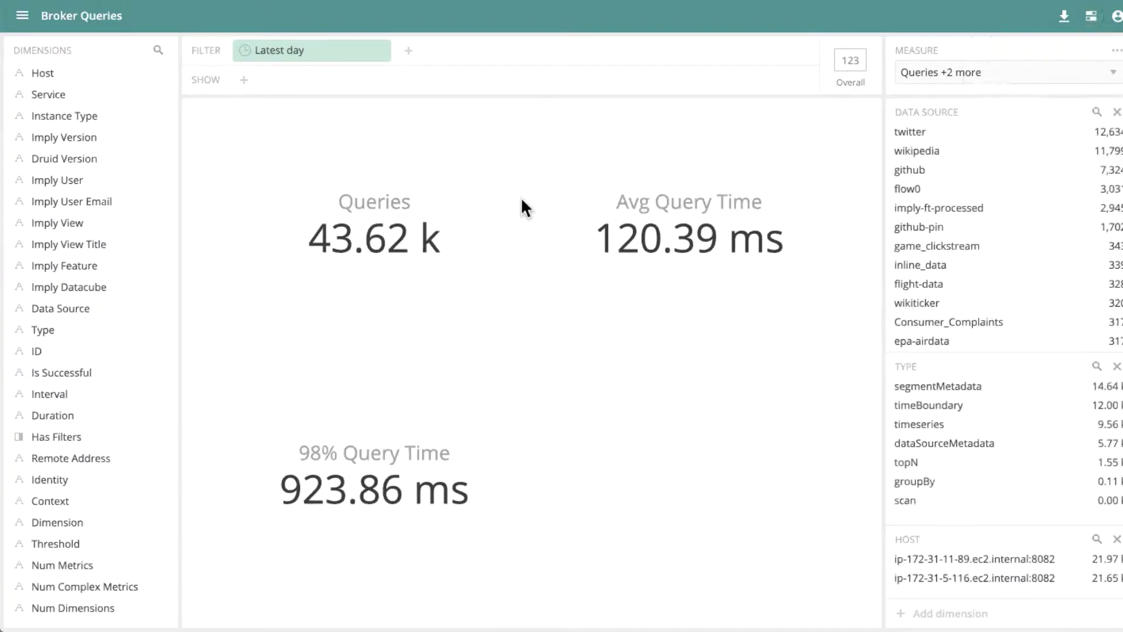
- Check the available ID filter values for the webinar queries without applying a filter, and refresh the cube's data again
left_click_drag(52, 350, 454, 50)
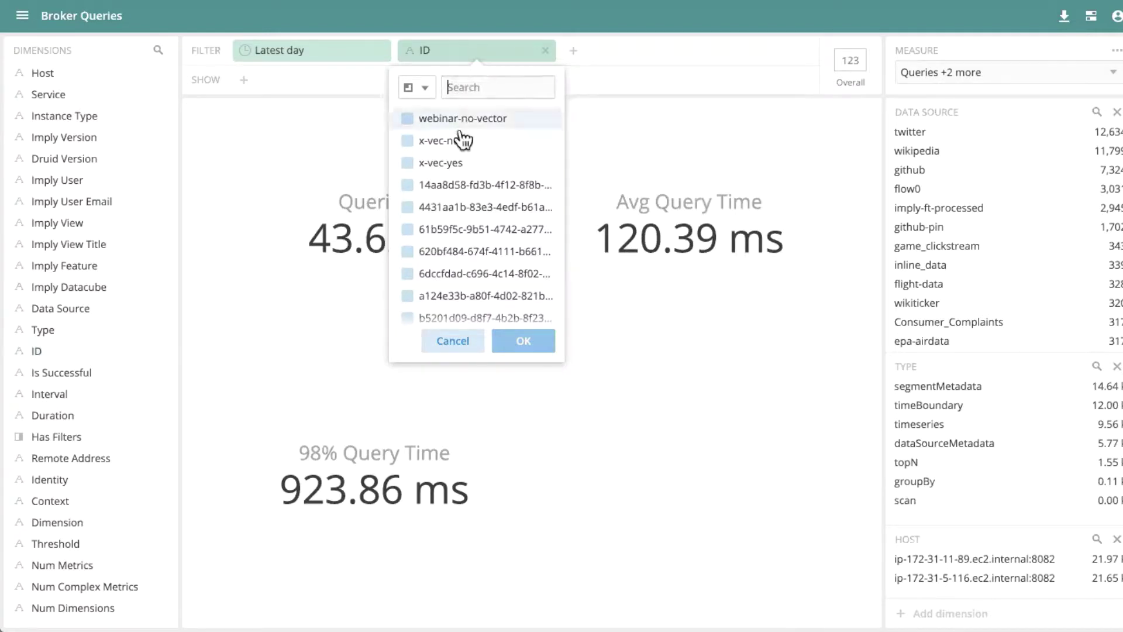
left_click(637, 90)
left_click(1089, 24)
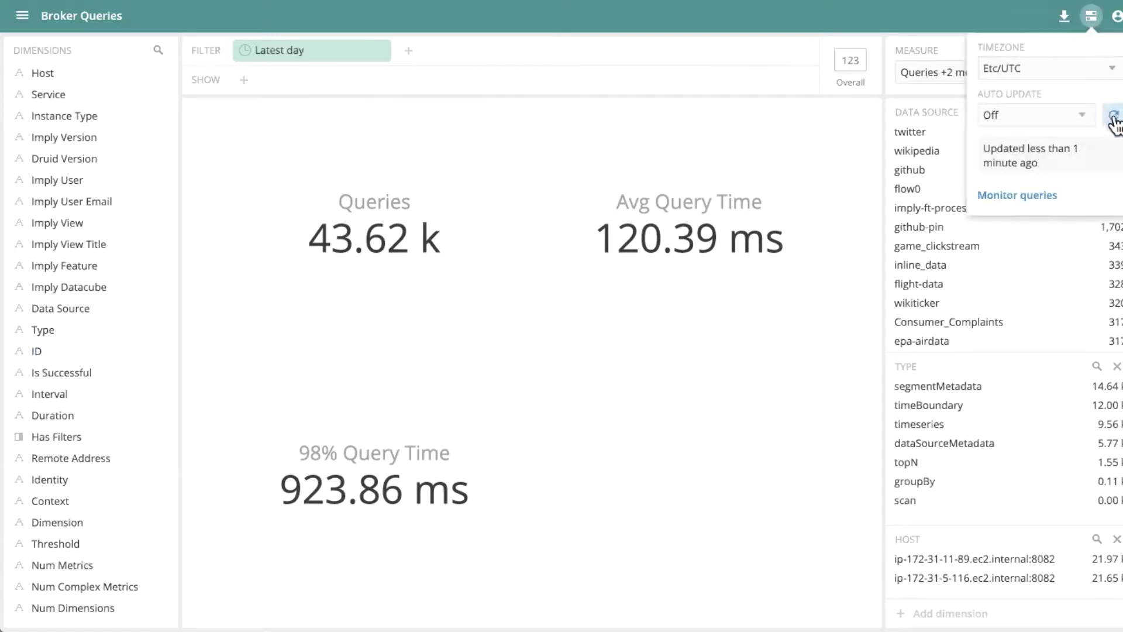
left_click(1112, 116)
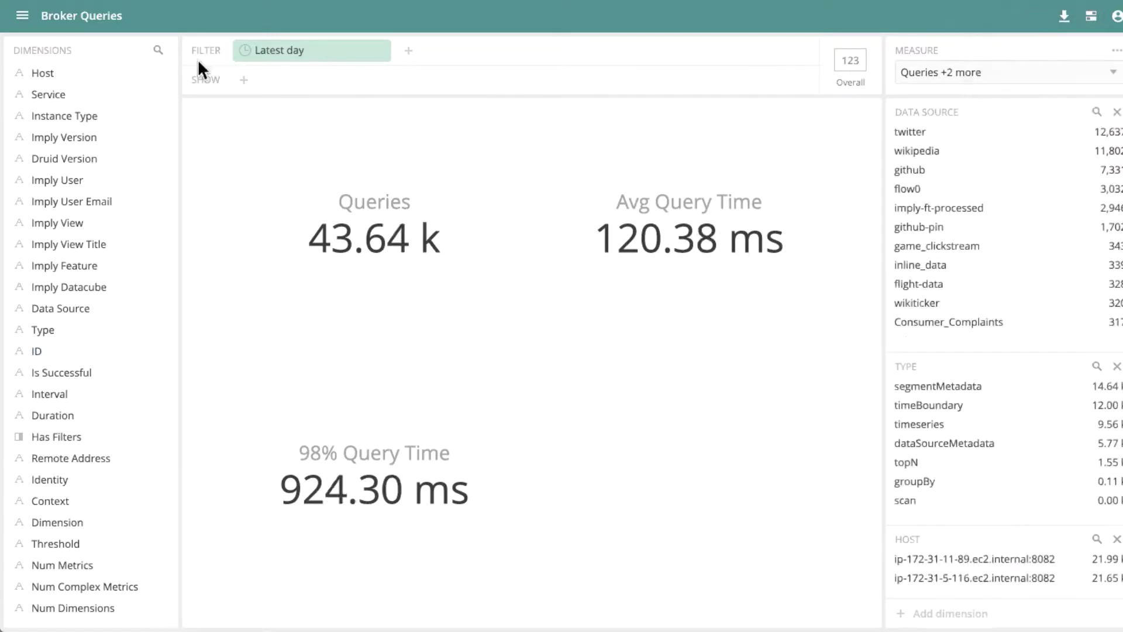
- Filter the broker queries by ID to webinar-no-vector and webinar-with-vector
left_click_drag(90, 351, 420, 55)
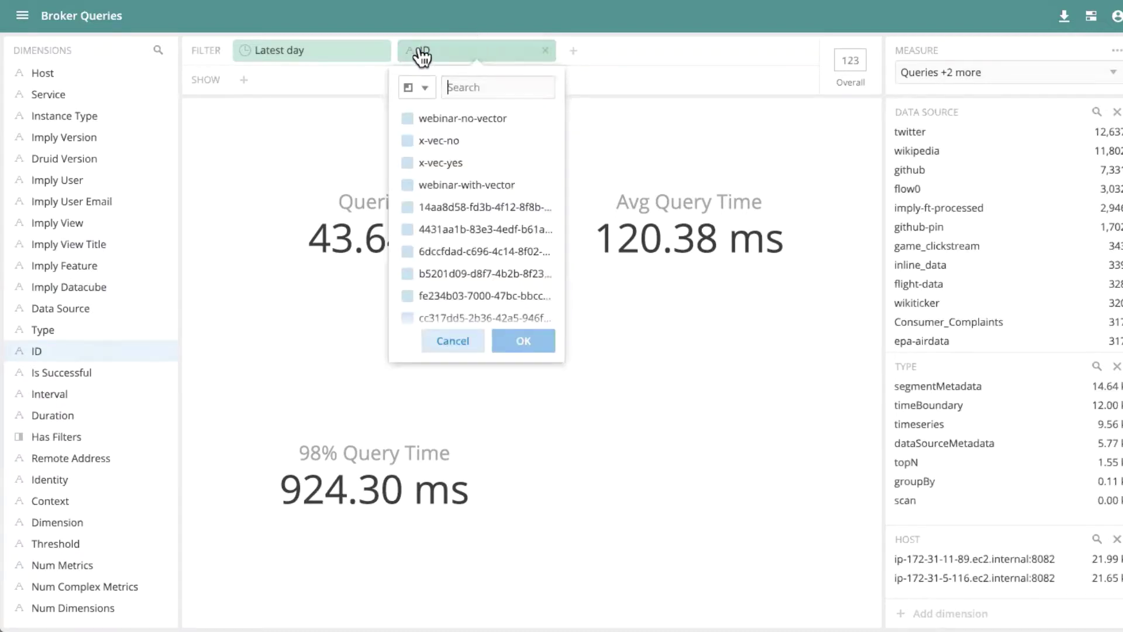
left_click(408, 120)
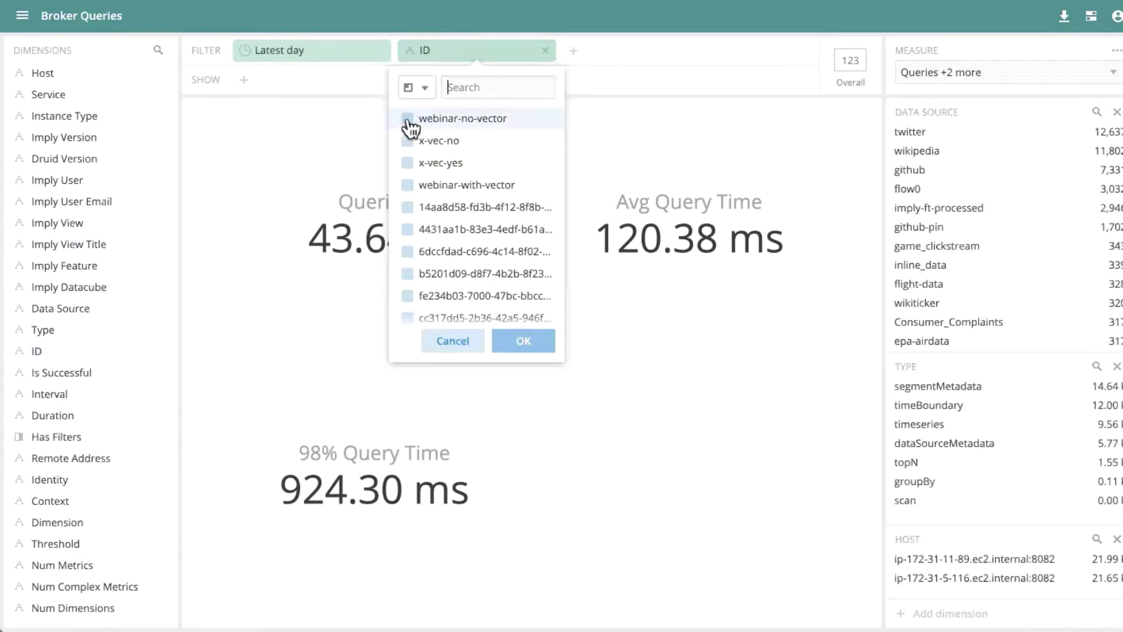
left_click(448, 192)
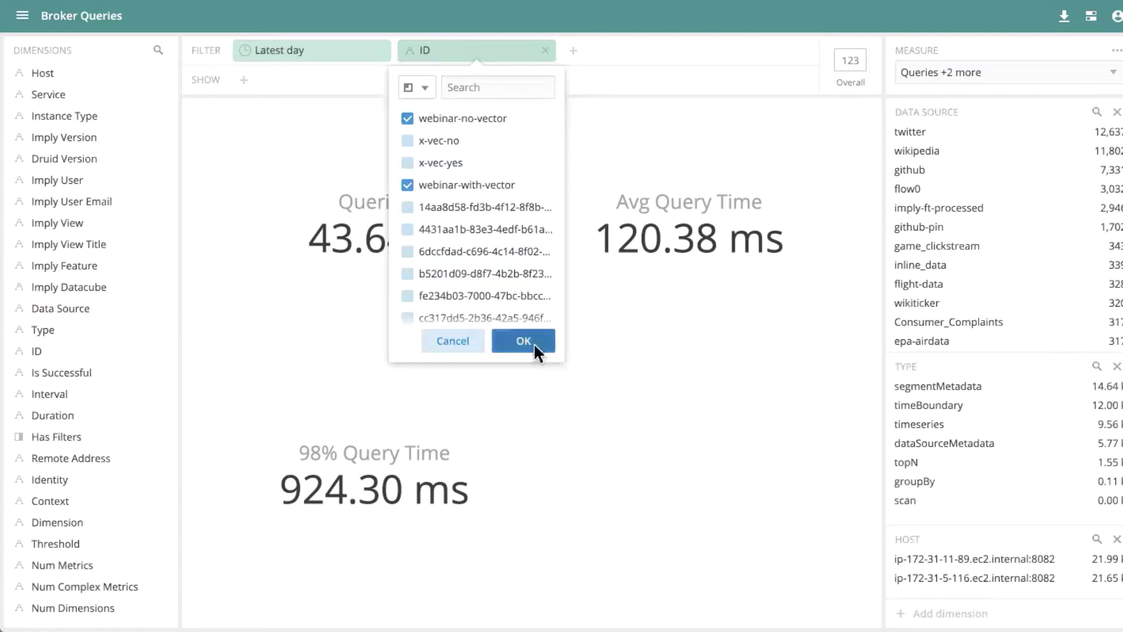
left_click(534, 344)
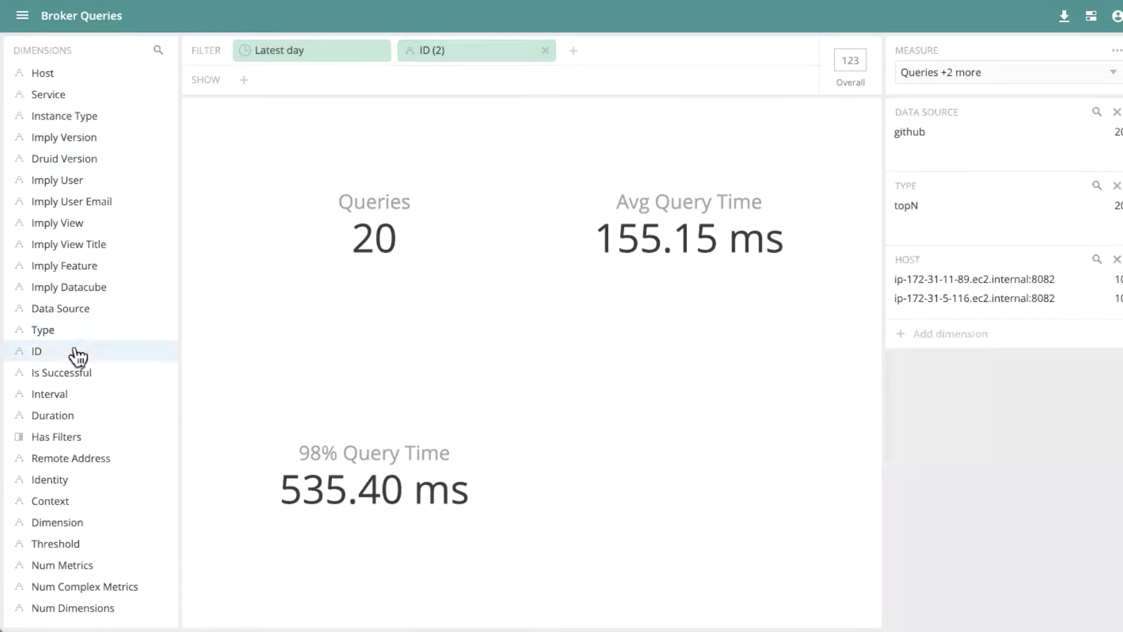
left_click_drag(231, 307, 233, 308)
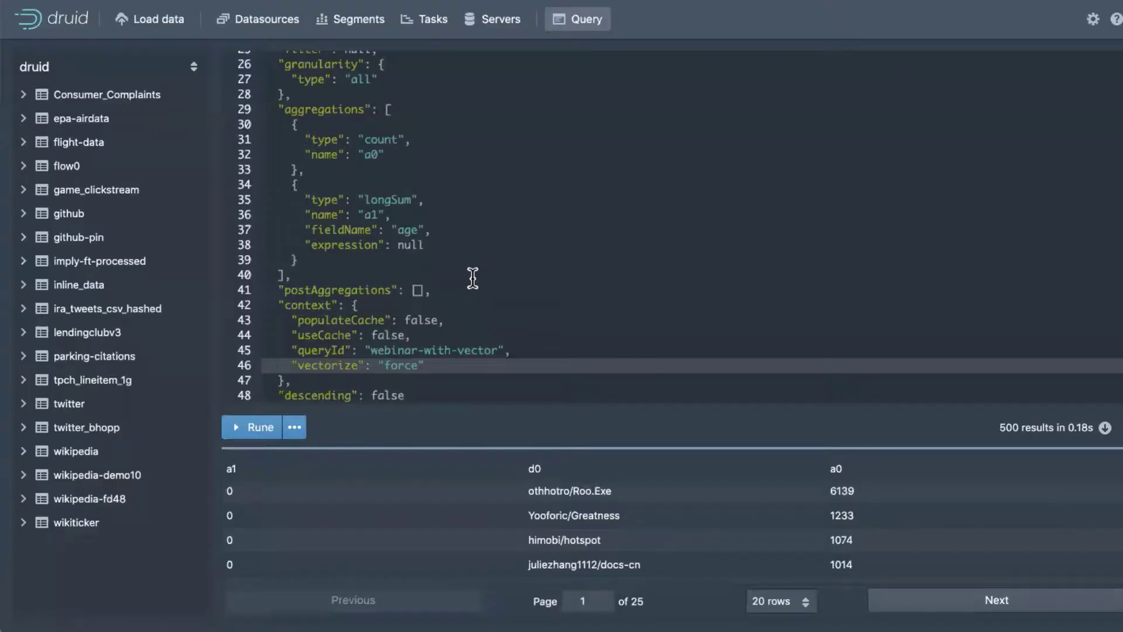
- Switch back to the Druid query view and change the queryId value to "webinar-with-vectorize"
left_click(473, 275)
scroll(473, 278, "down", 1)
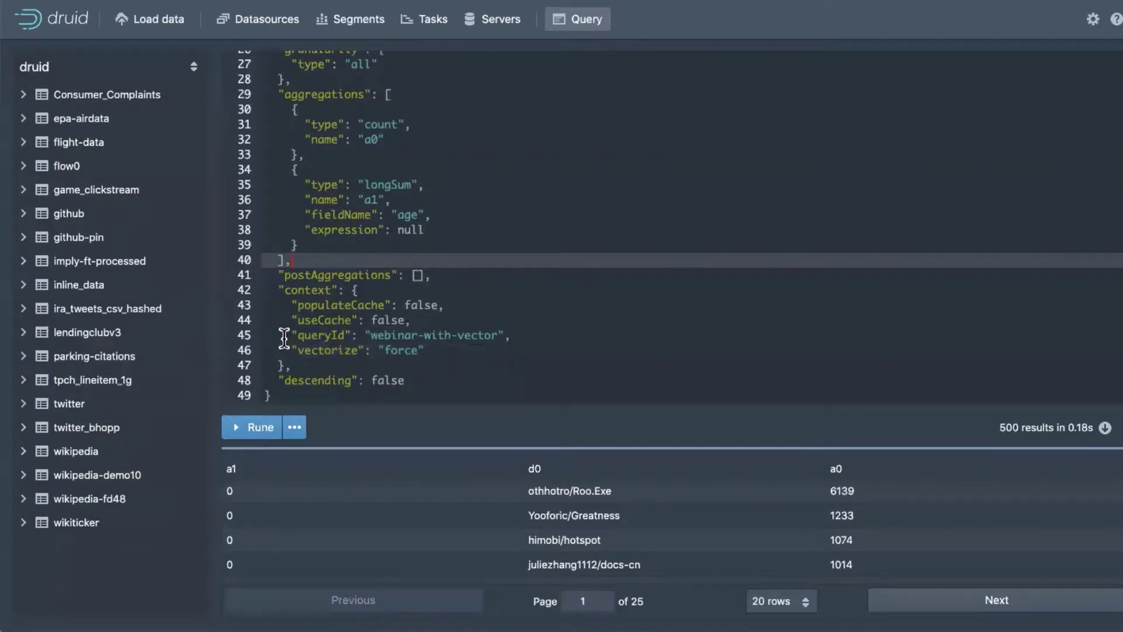
left_click(451, 335)
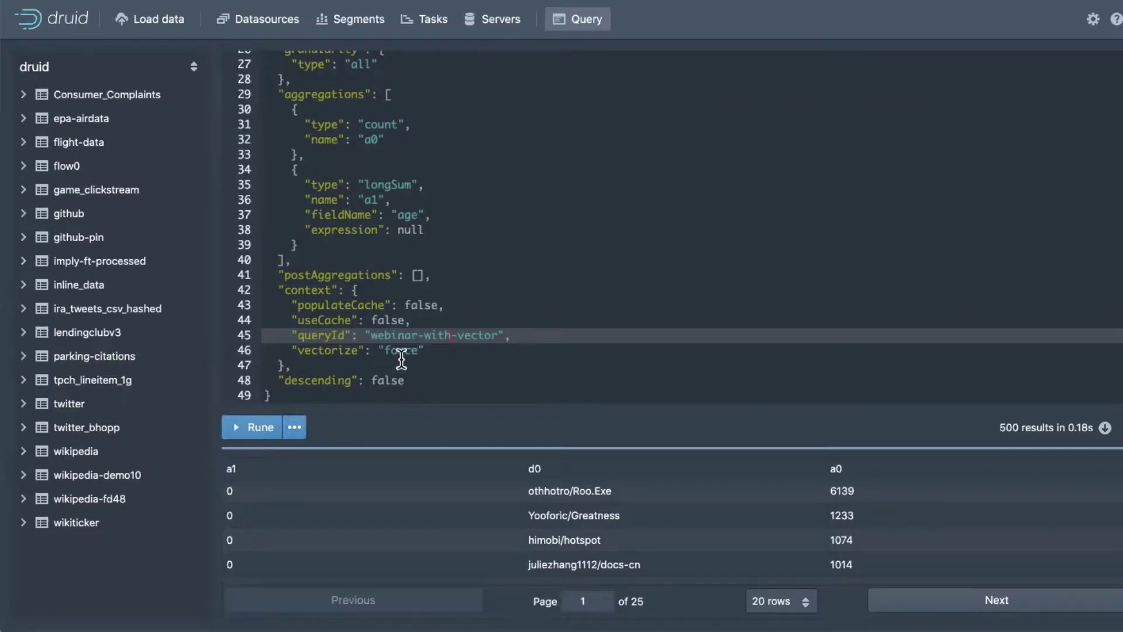
left_click(496, 334)
- Run the webinar-with-vectorize query repeatedly to record its execution times with vectorize set to "force"
left_click(260, 432)
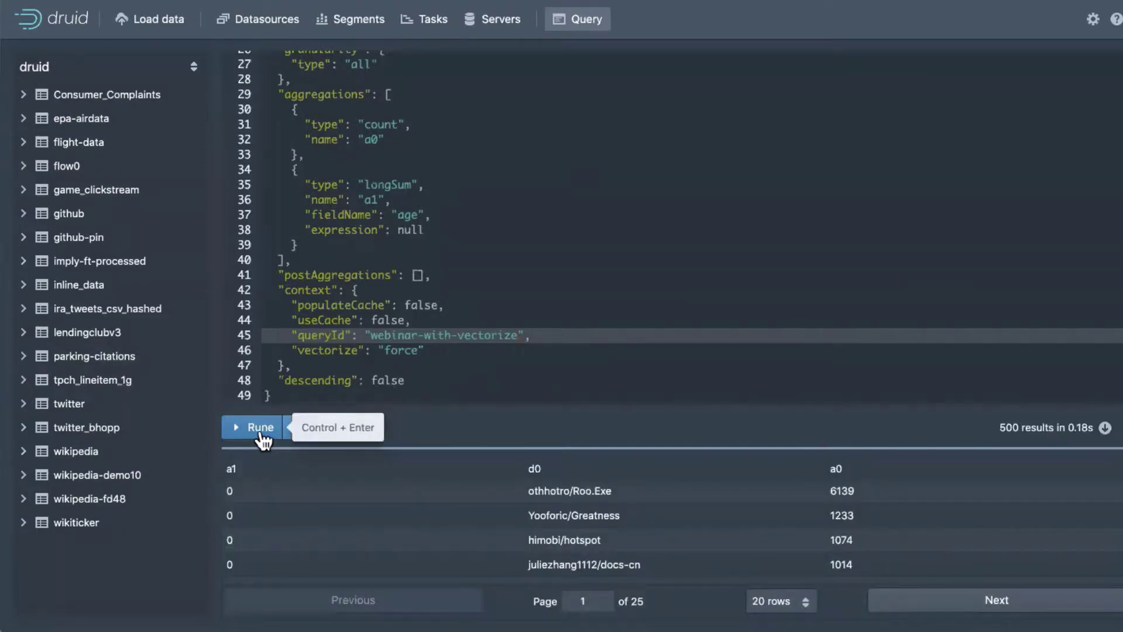
left_click(259, 433)
left_click(260, 432)
left_click(261, 433)
left_click(261, 432)
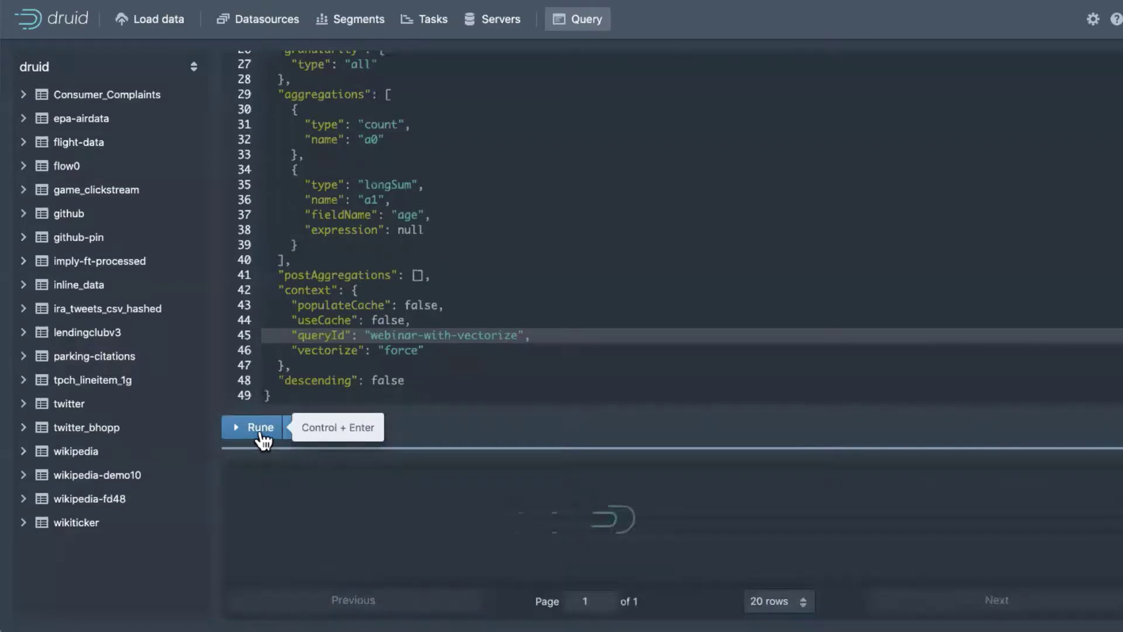
left_click(261, 432)
left_click(260, 433)
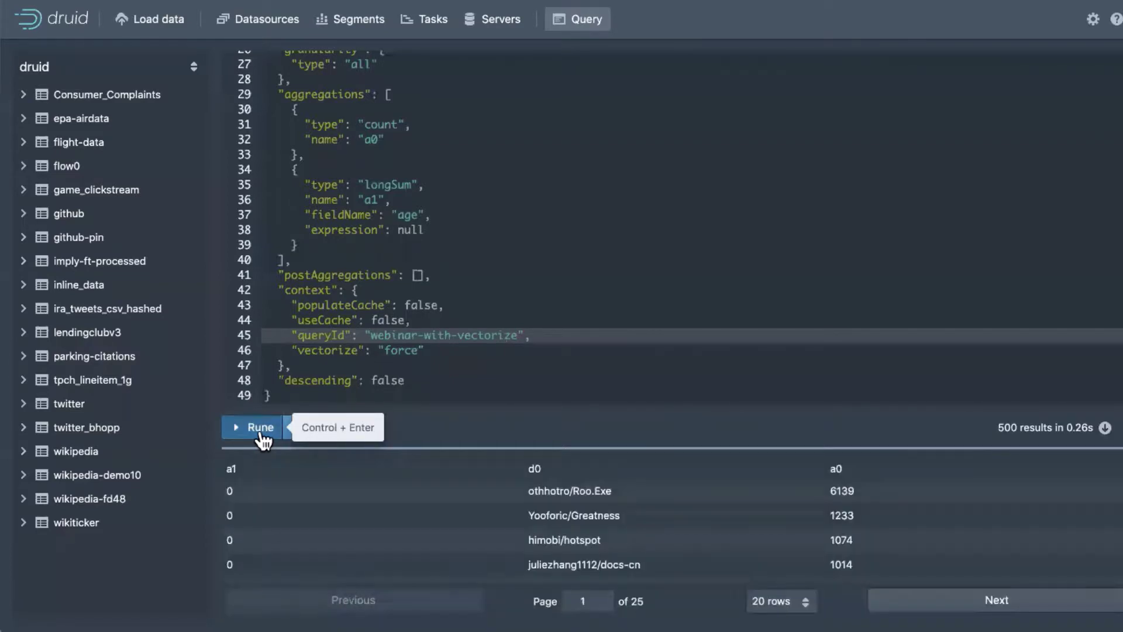
left_click(261, 433)
left_click(261, 433)
left_click(261, 434)
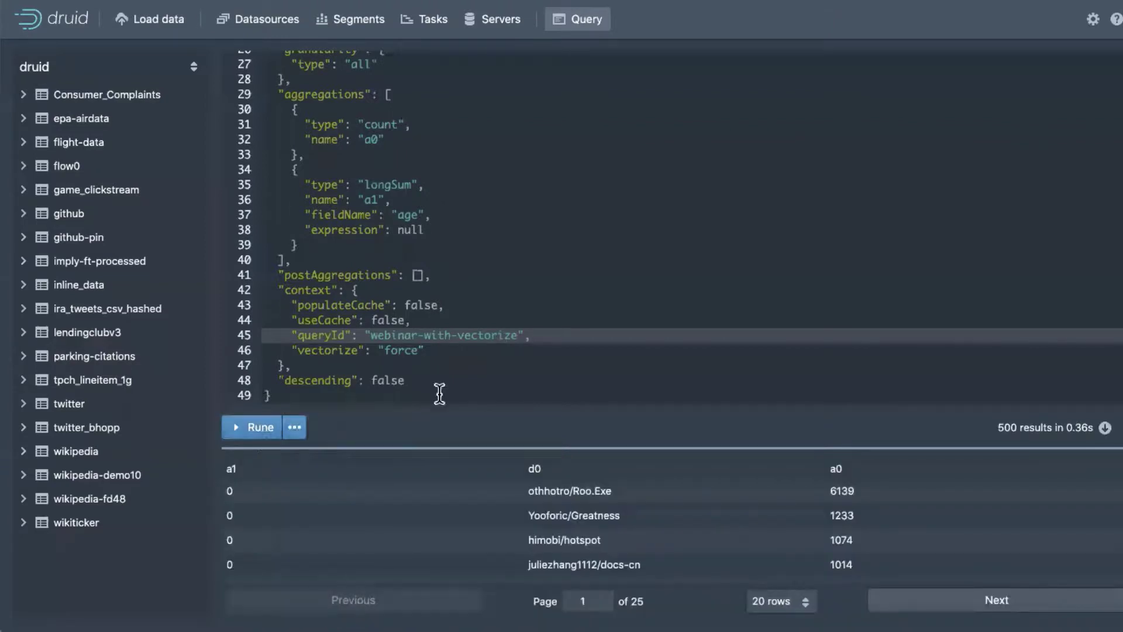
- Set vectorize to false and change the queryId value to "webinar-no-vectorize" in the query context
left_click(433, 370)
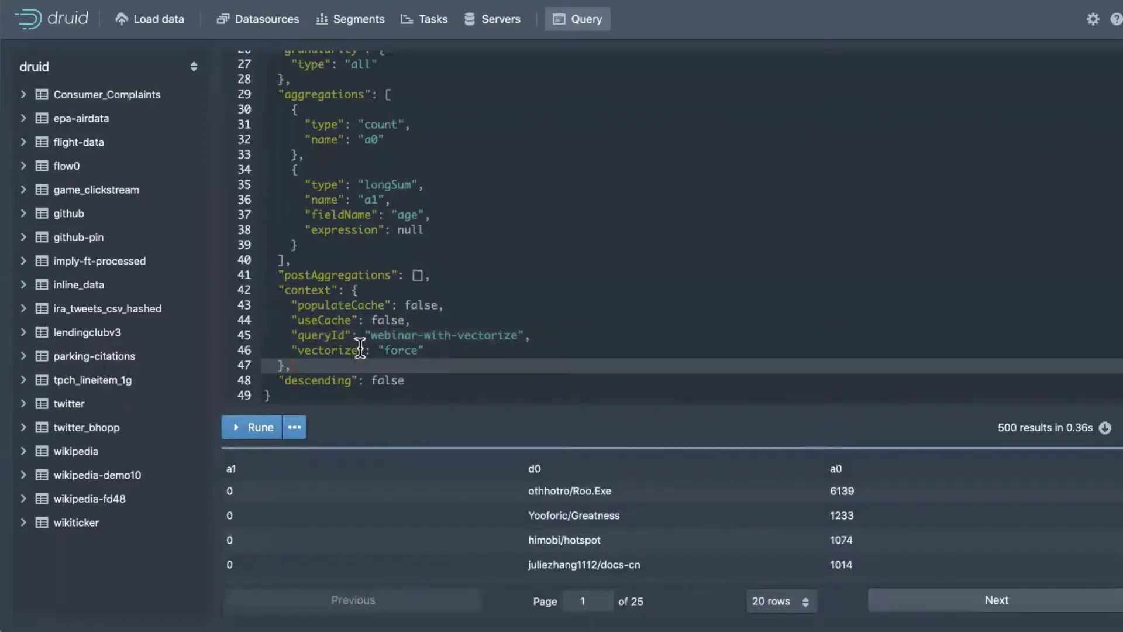
left_click(433, 350)
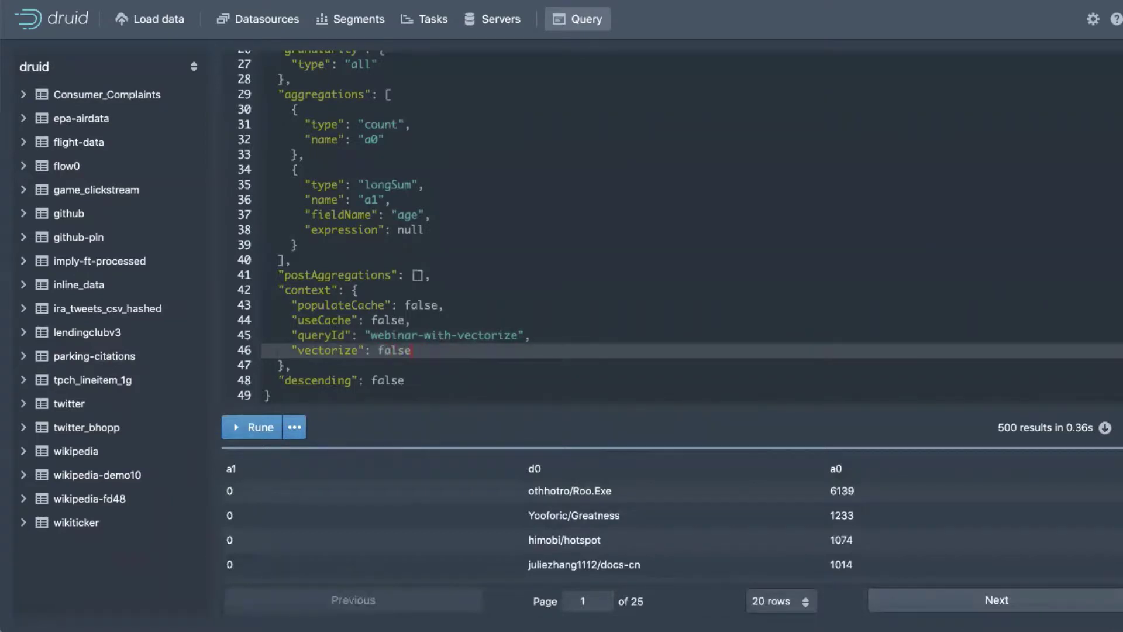
left_click(461, 336)
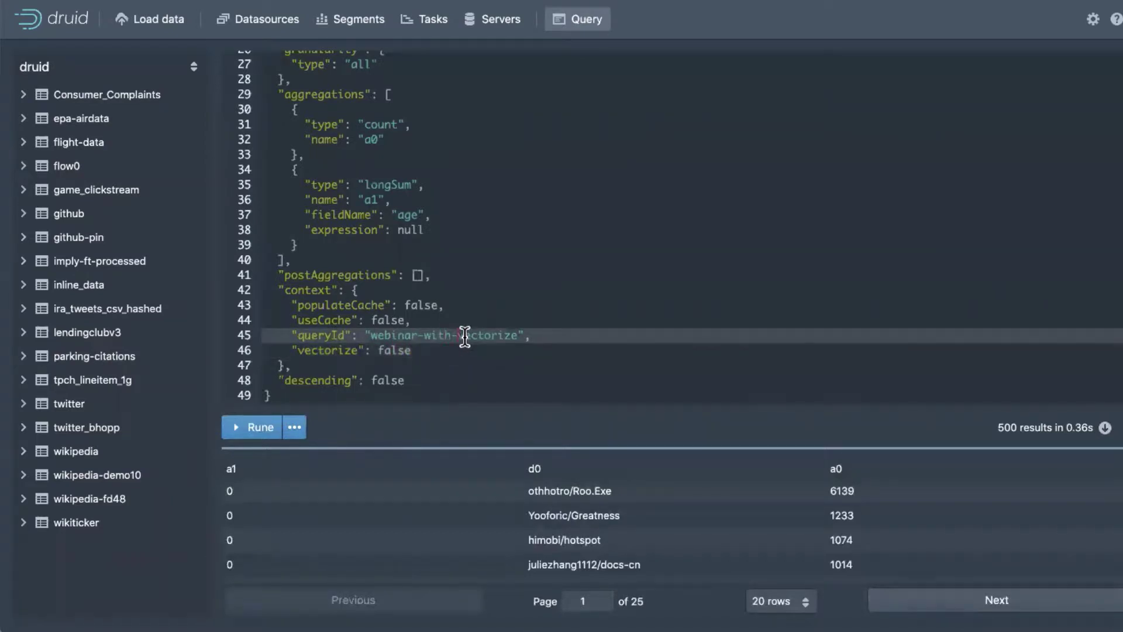
key("BackSpace")
key("BackSpace")
key("BackSpace")
key("BackSpace")
type("no")
left_click(471, 366)
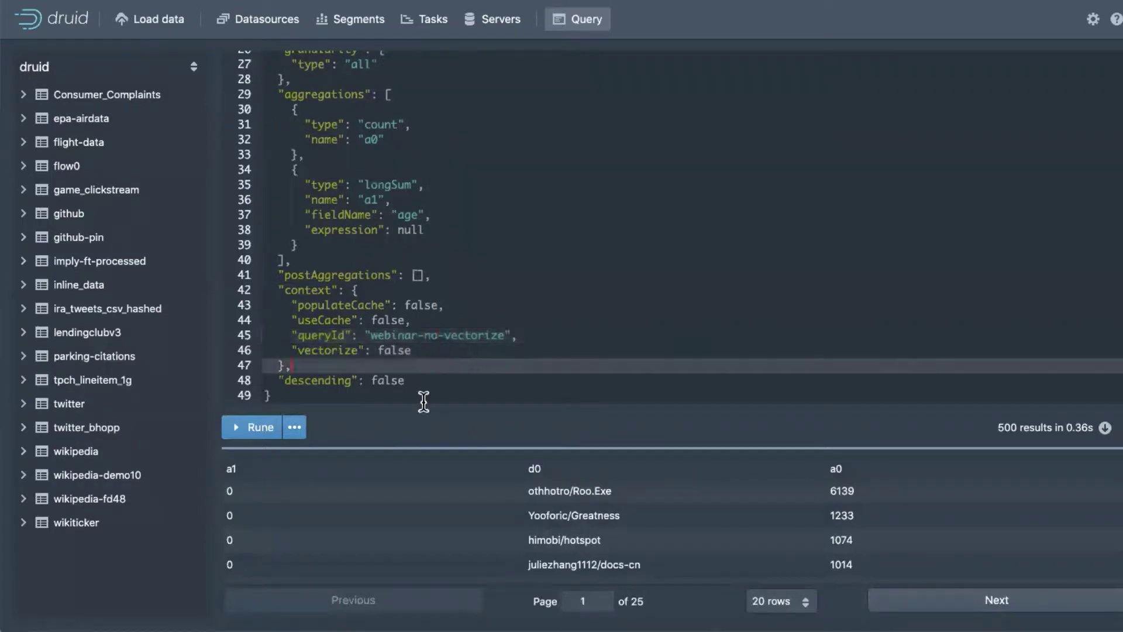
- Run the webinar-no-vectorize query repeatedly to record its execution times with vectorization disabled
left_click(267, 435)
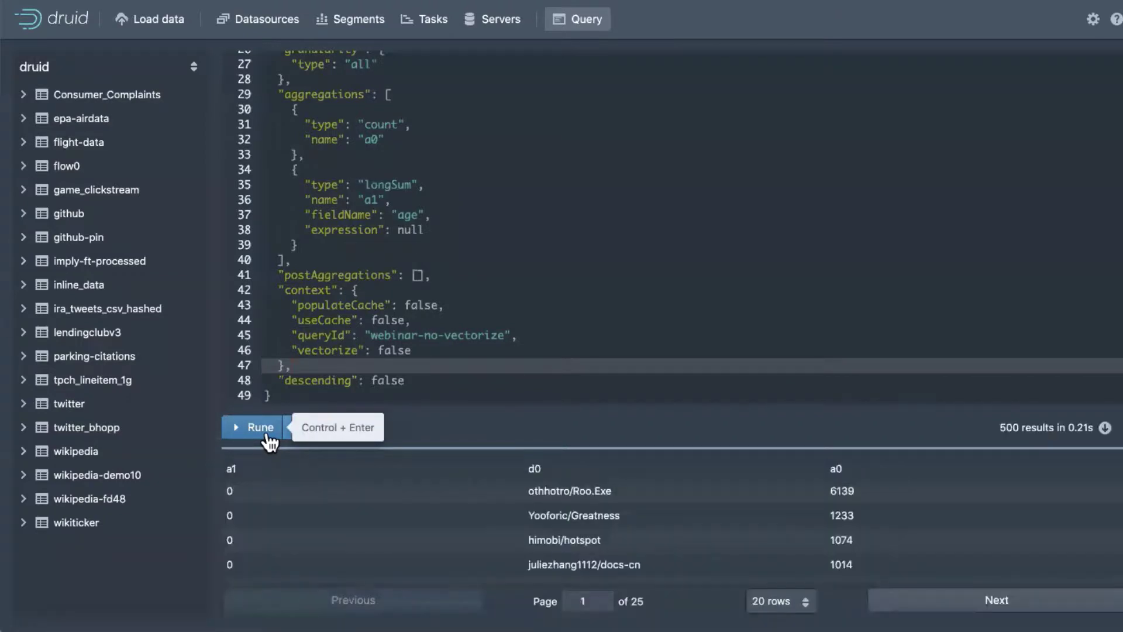
left_click(267, 434)
left_click(266, 435)
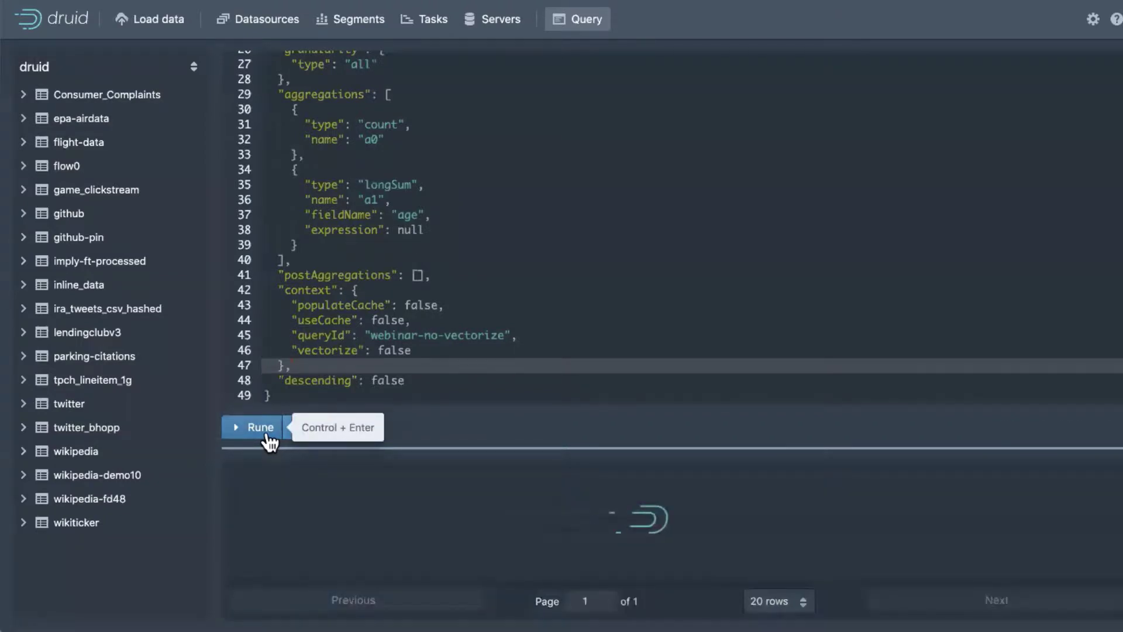
left_click(267, 434)
left_click(267, 435)
left_click(267, 434)
left_click(267, 434)
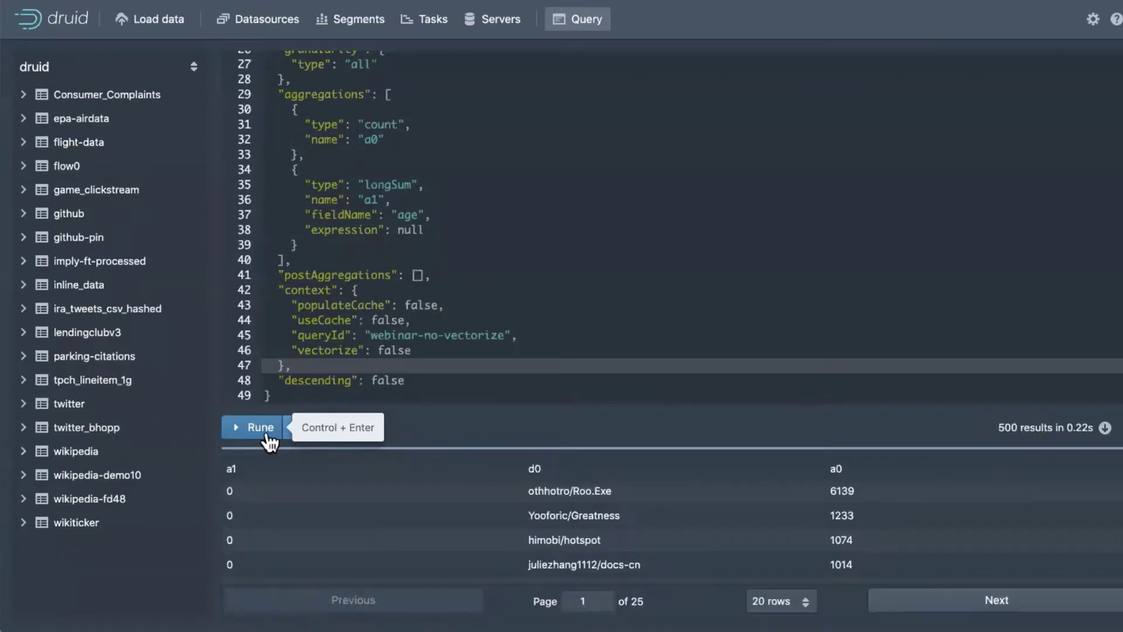
left_click(267, 434)
left_click(267, 434)
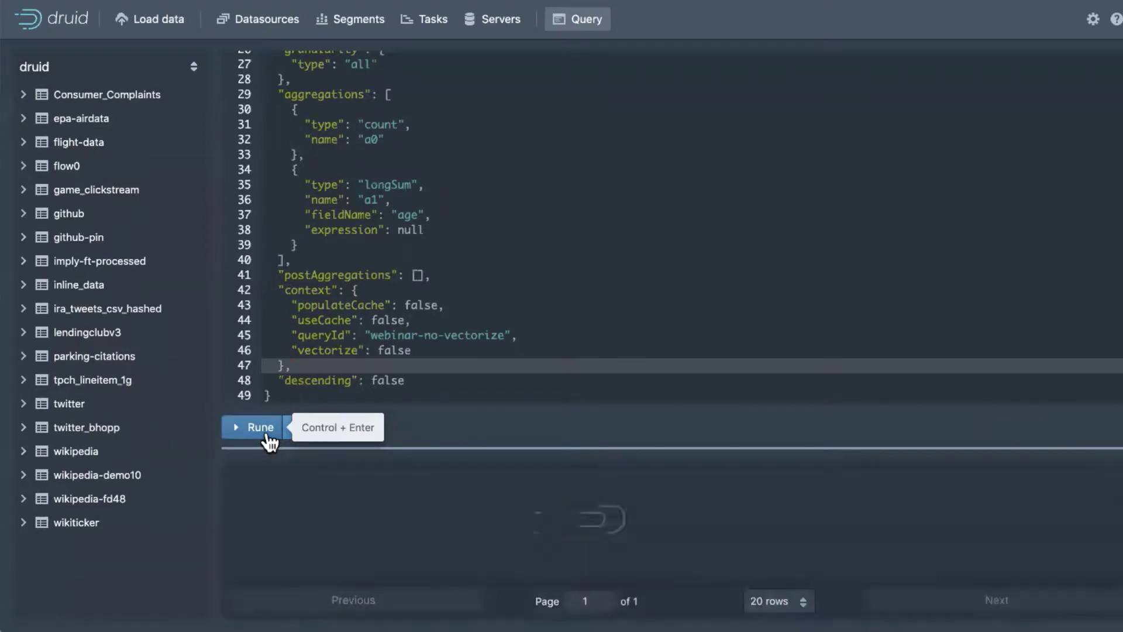
left_click(266, 434)
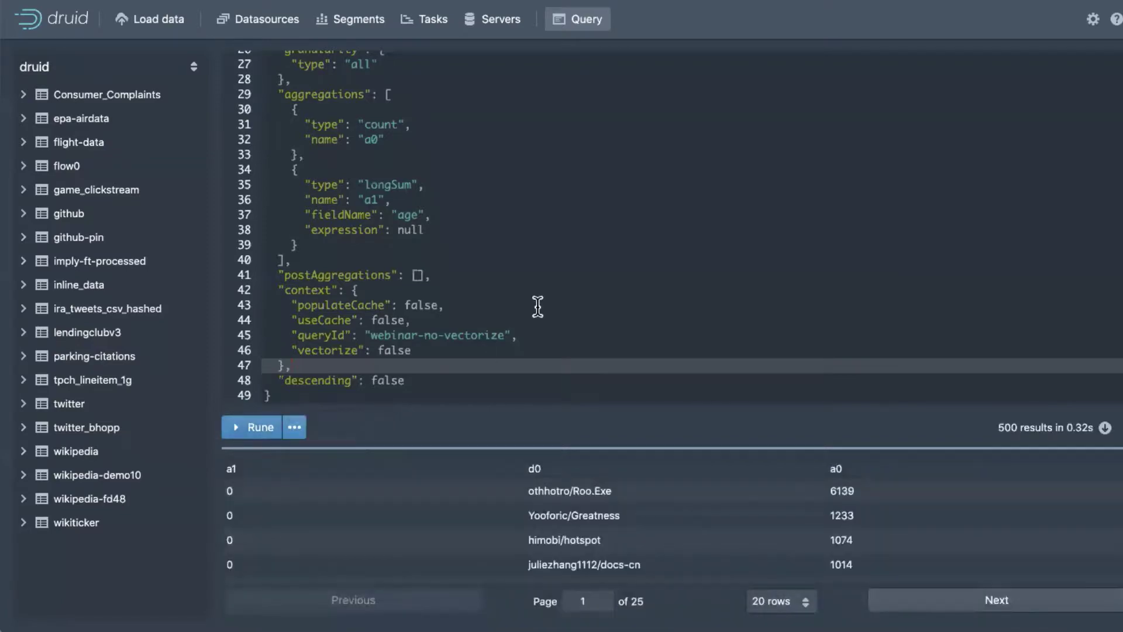
- Return to the Broker Queries view, remove the two-value ID filter and refresh the data
left_click(538, 291)
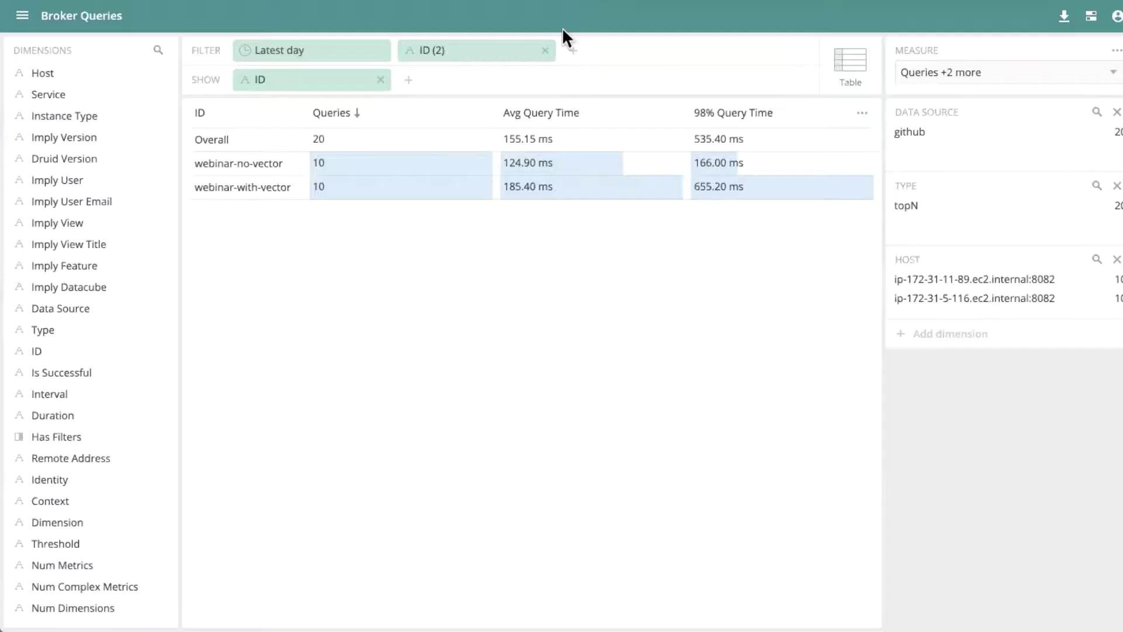
left_click(545, 51)
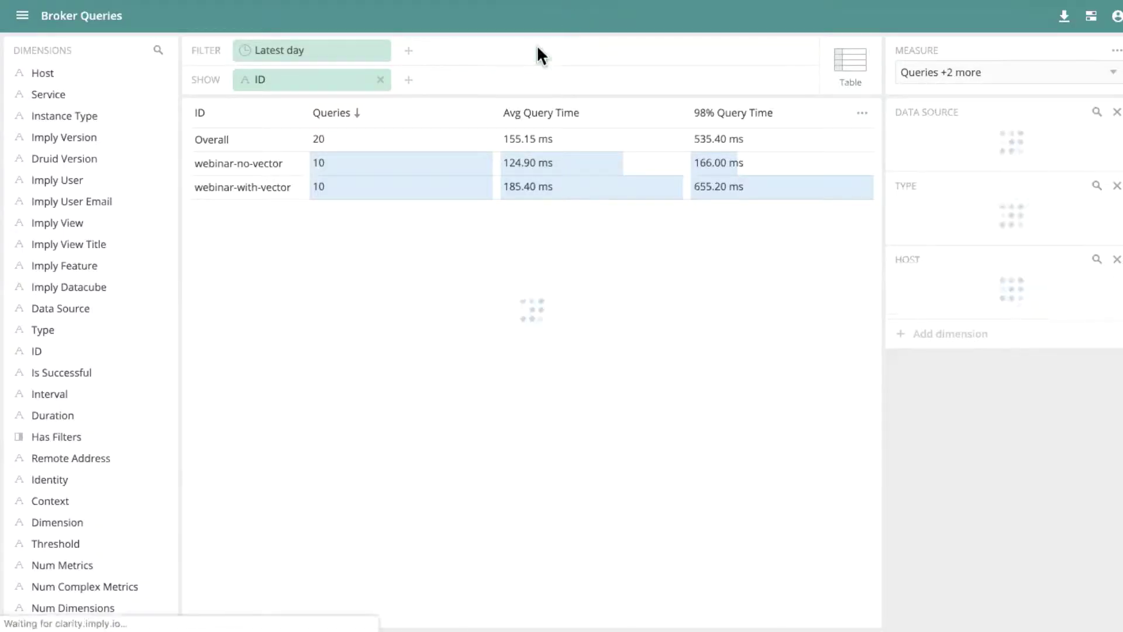
left_click(1091, 16)
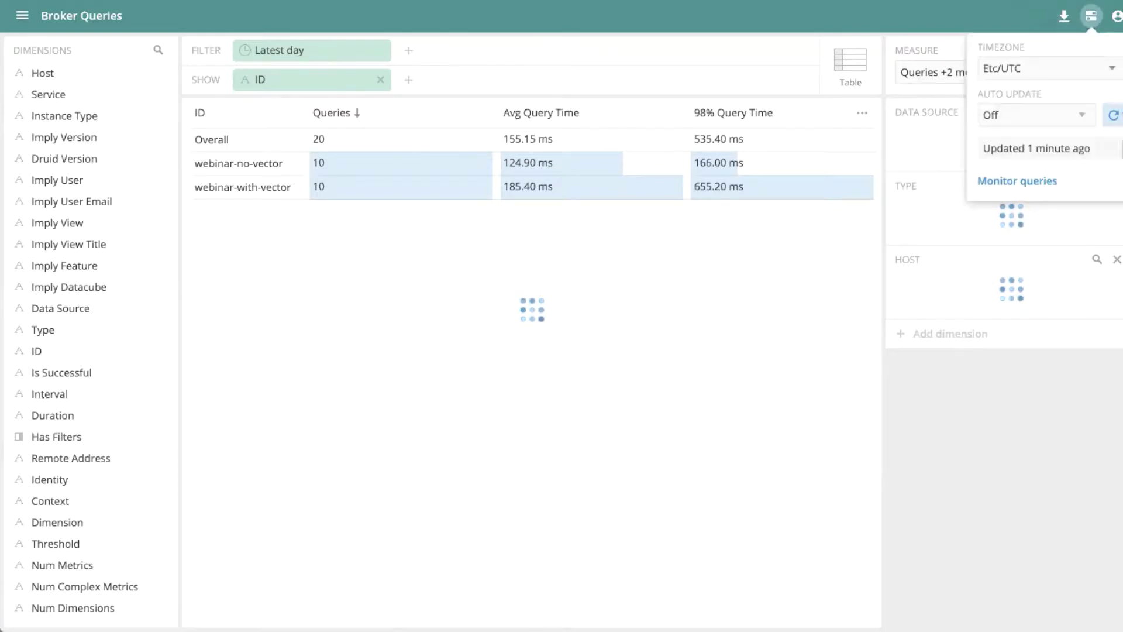
left_click(1115, 115)
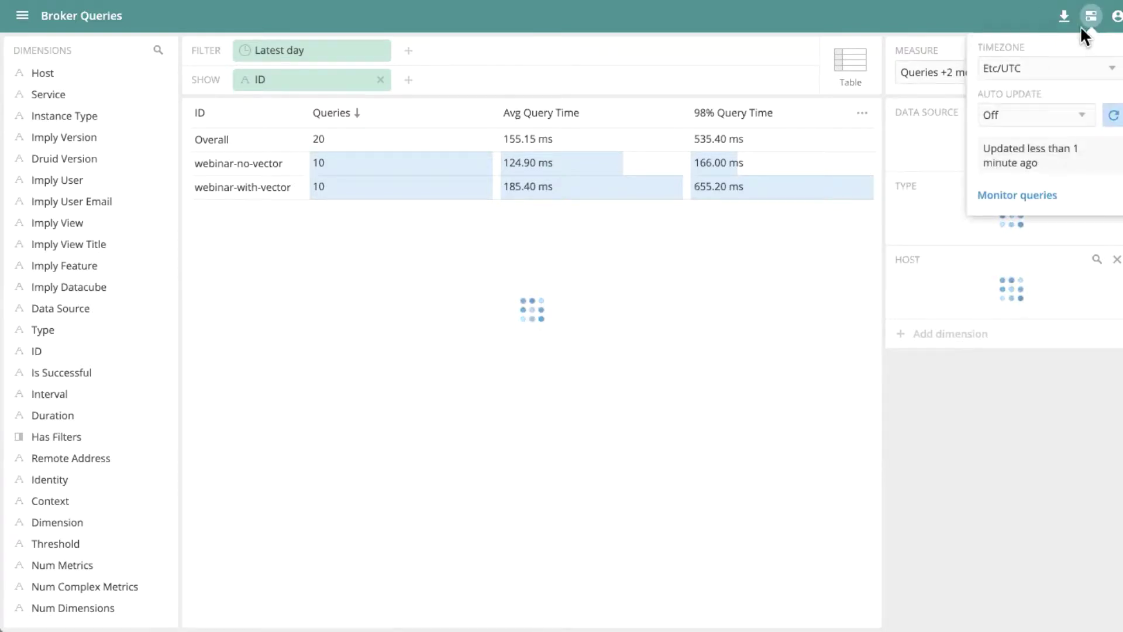
left_click(1092, 16)
left_click_drag(93, 349, 439, 55)
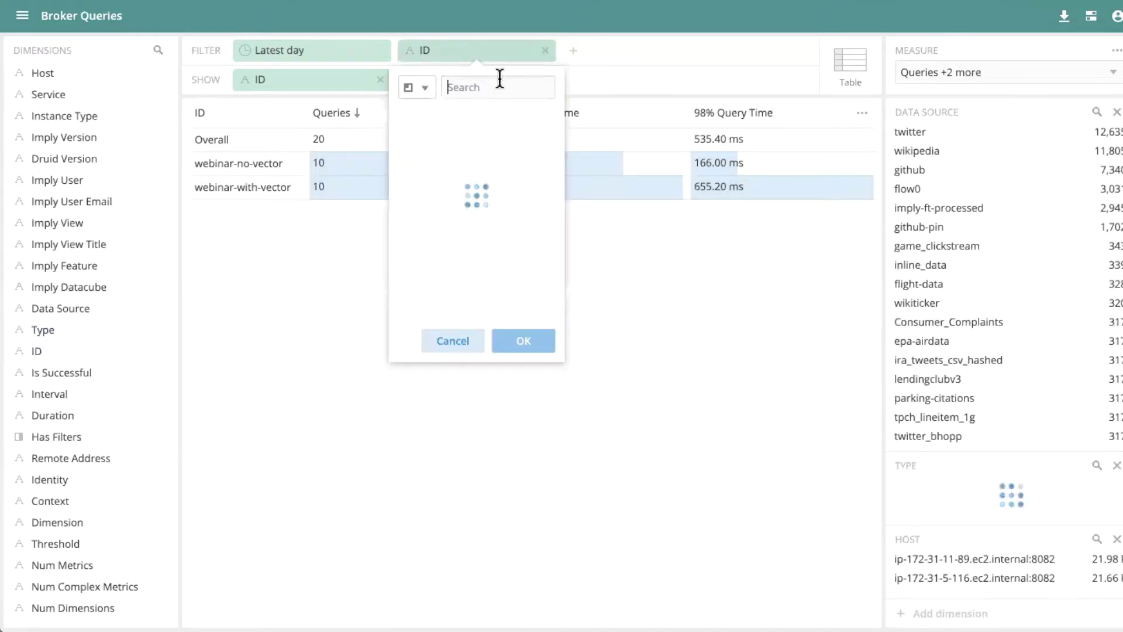
type("web")
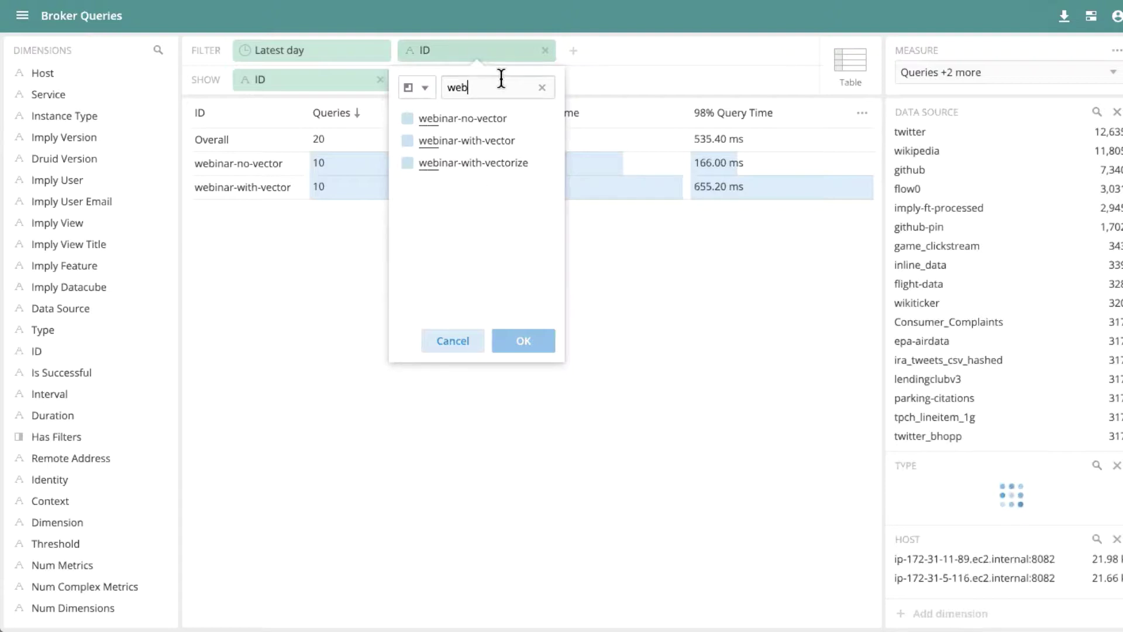
left_click(544, 51)
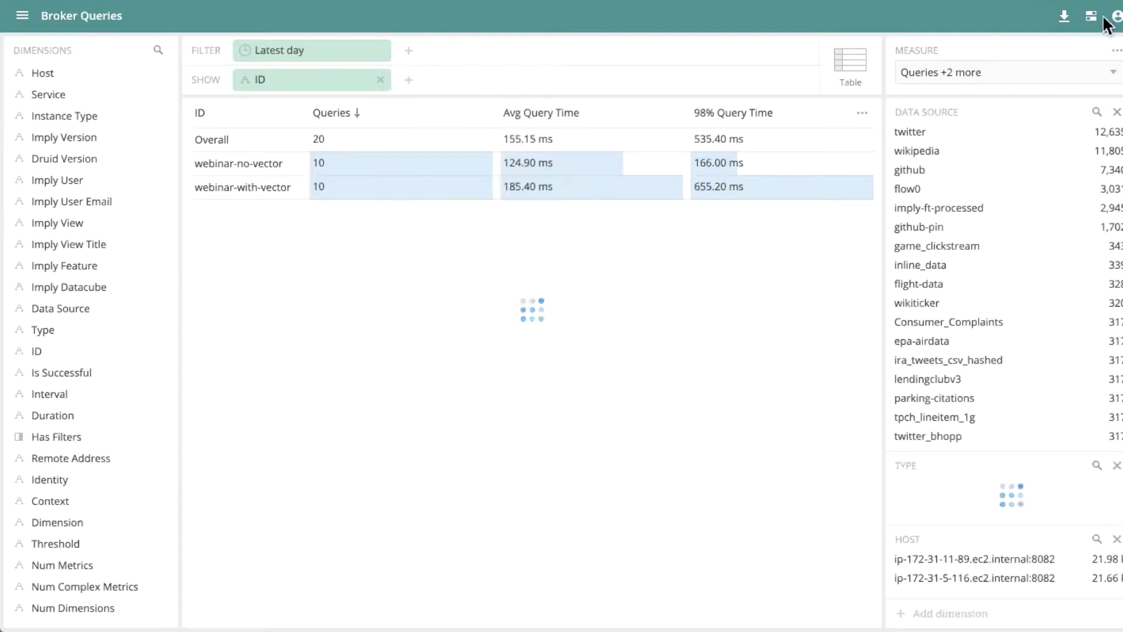
left_click(1092, 18)
left_click(431, 232)
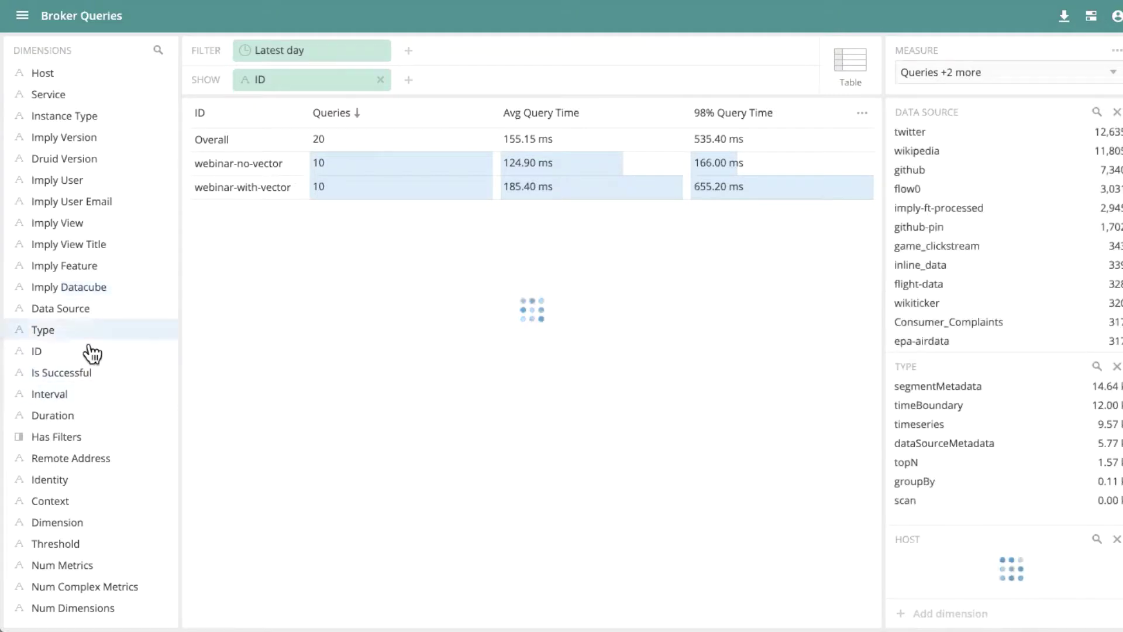
mouse_move(93, 352)
left_mouse_down()
mouse_move(408, 55)
mouse_move(434, 61)
left_mouse_up()
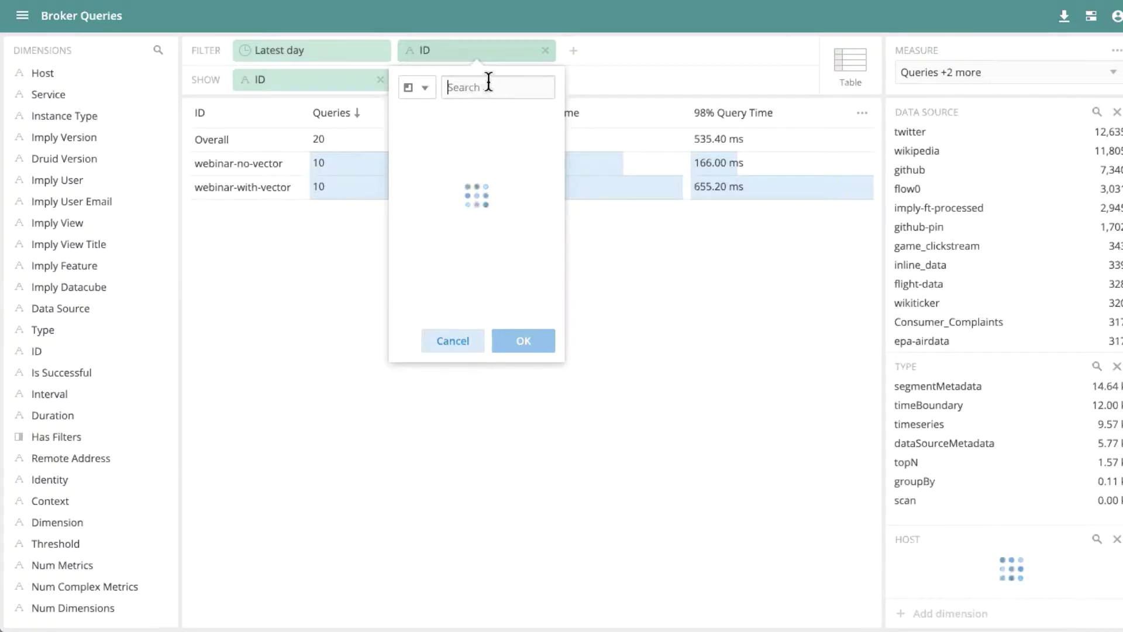
left_click(545, 51)
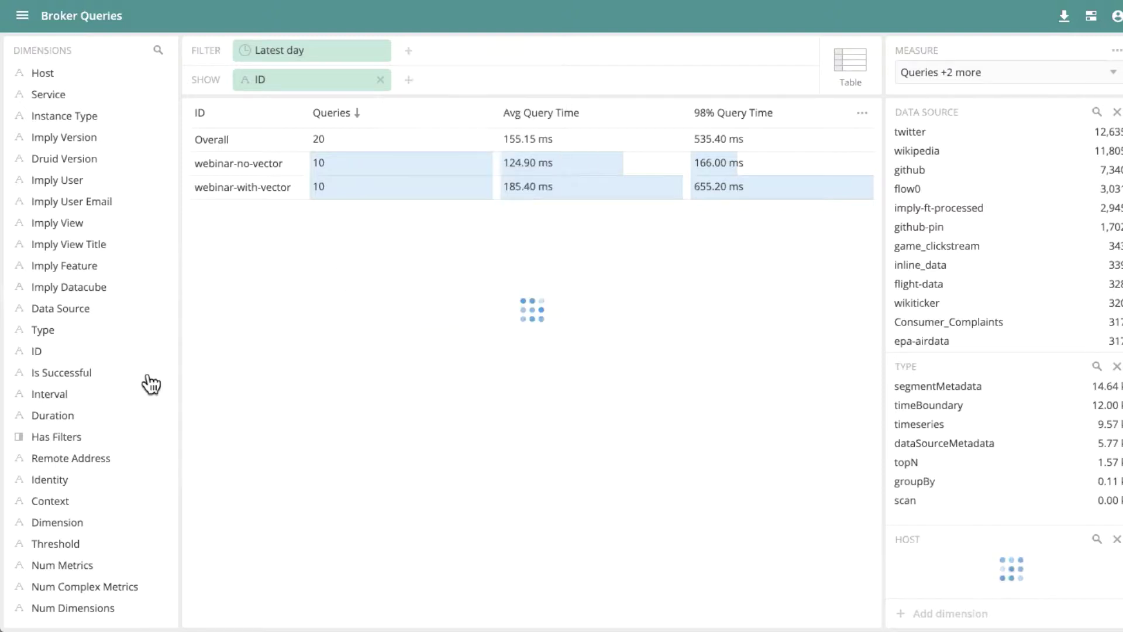
left_click_drag(127, 358, 427, 44)
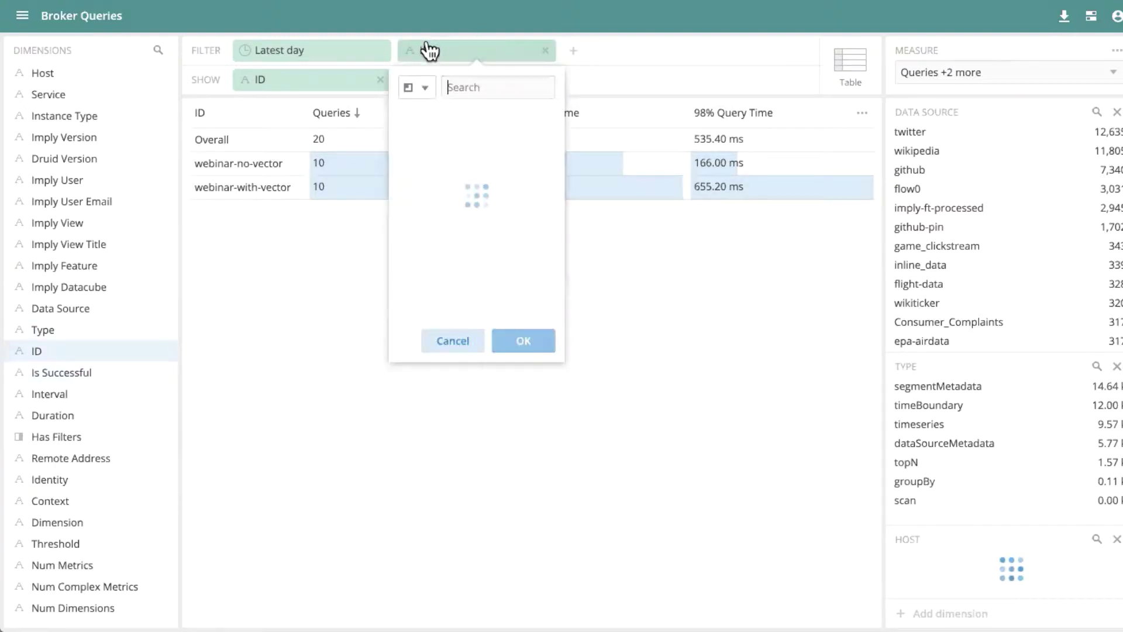
left_click(549, 49)
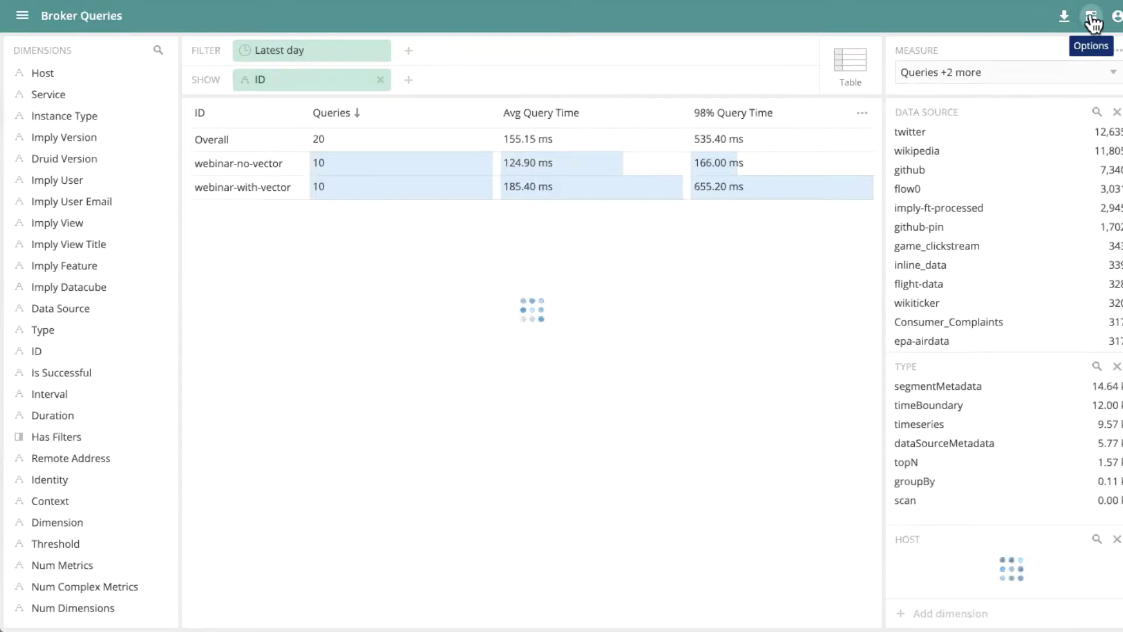
- Remove the ID split and filter the ID dimension to webinar-no-vectorize and webinar-with-vectorize
left_click(380, 78)
left_click_drag(35, 353, 432, 50)
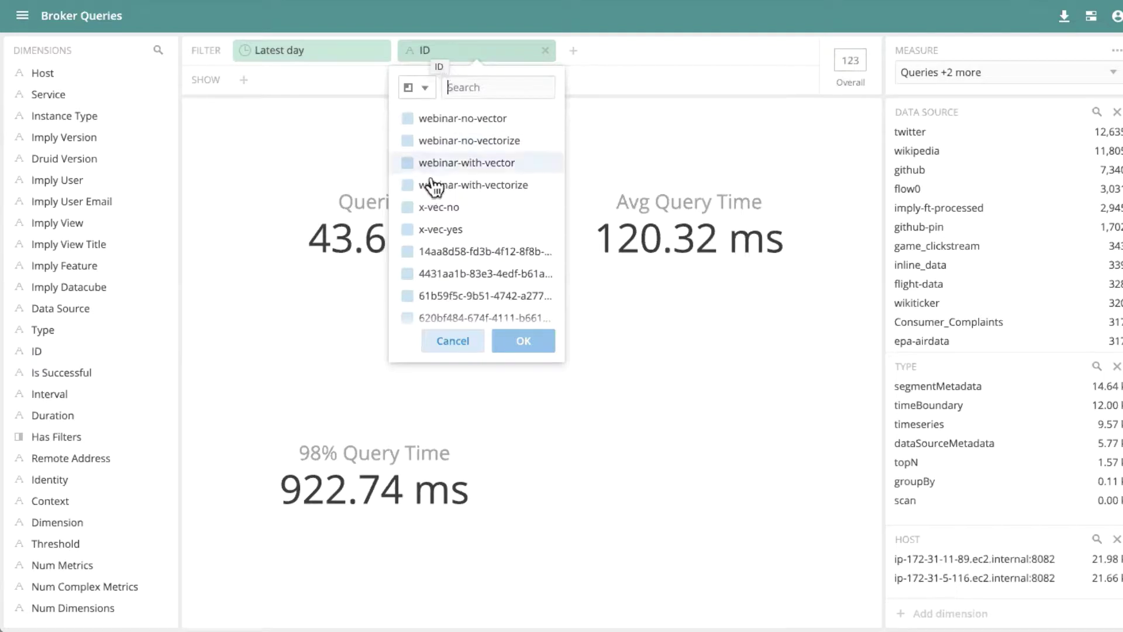
left_click(407, 141)
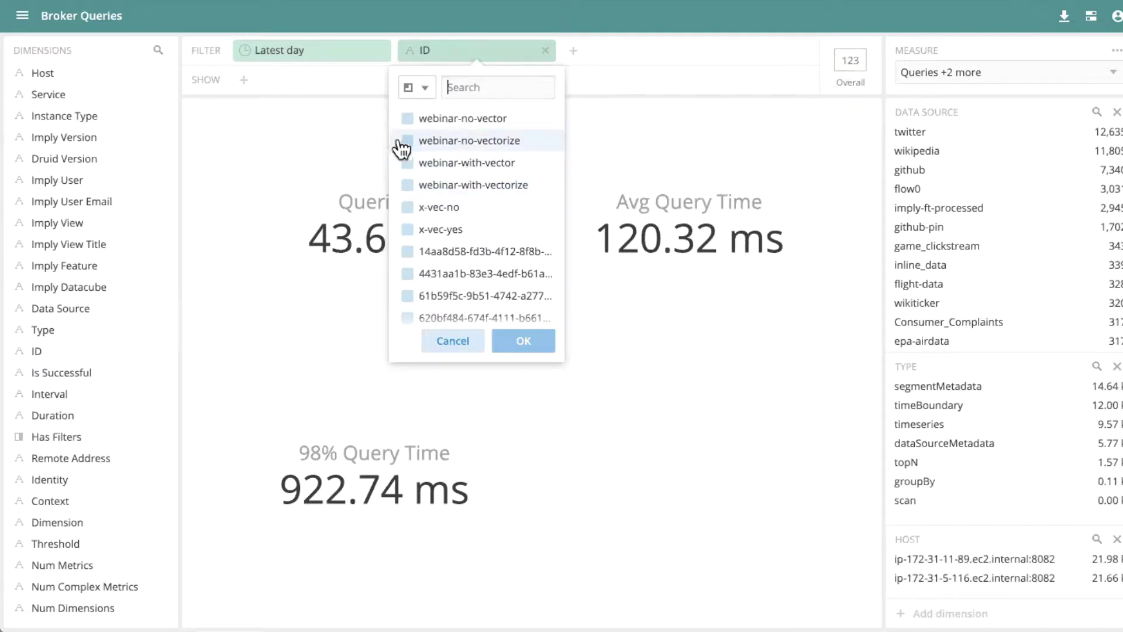
left_click(410, 187)
left_click(517, 341)
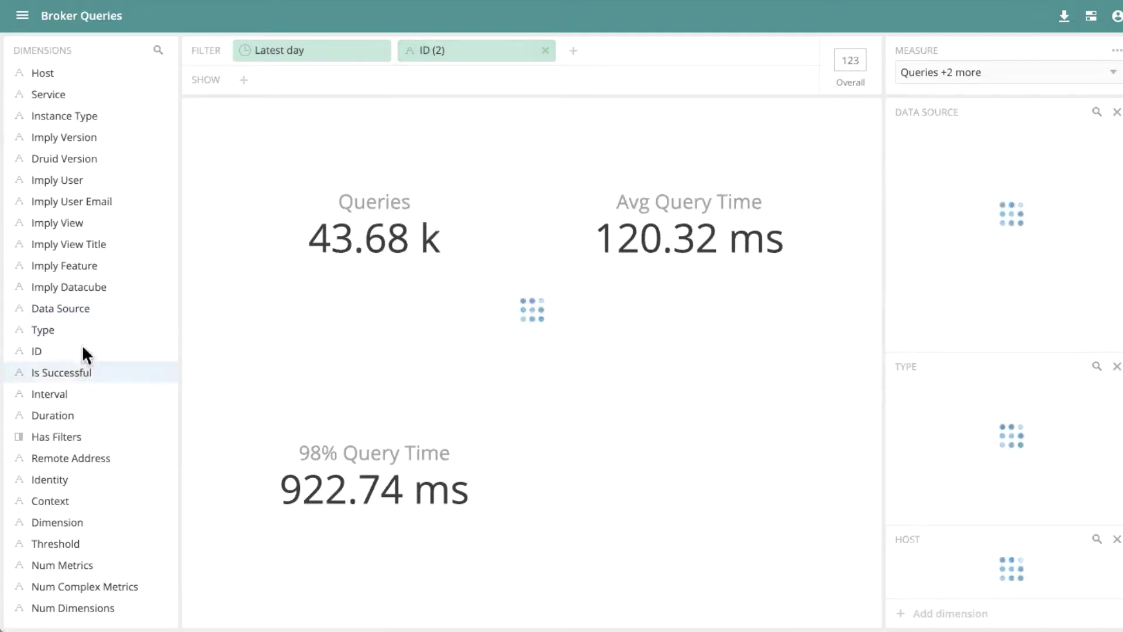
- Split the filtered query metrics by ID and widen the ID column to fit the full query names
left_click_drag(83, 348, 465, 283)
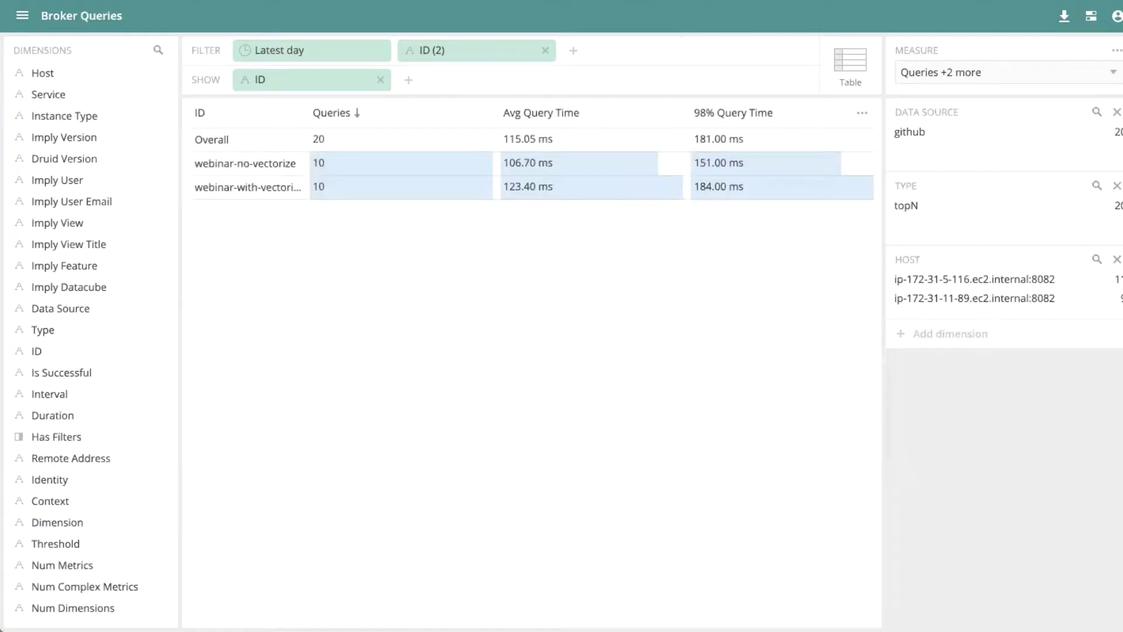
double_click(365, 106)
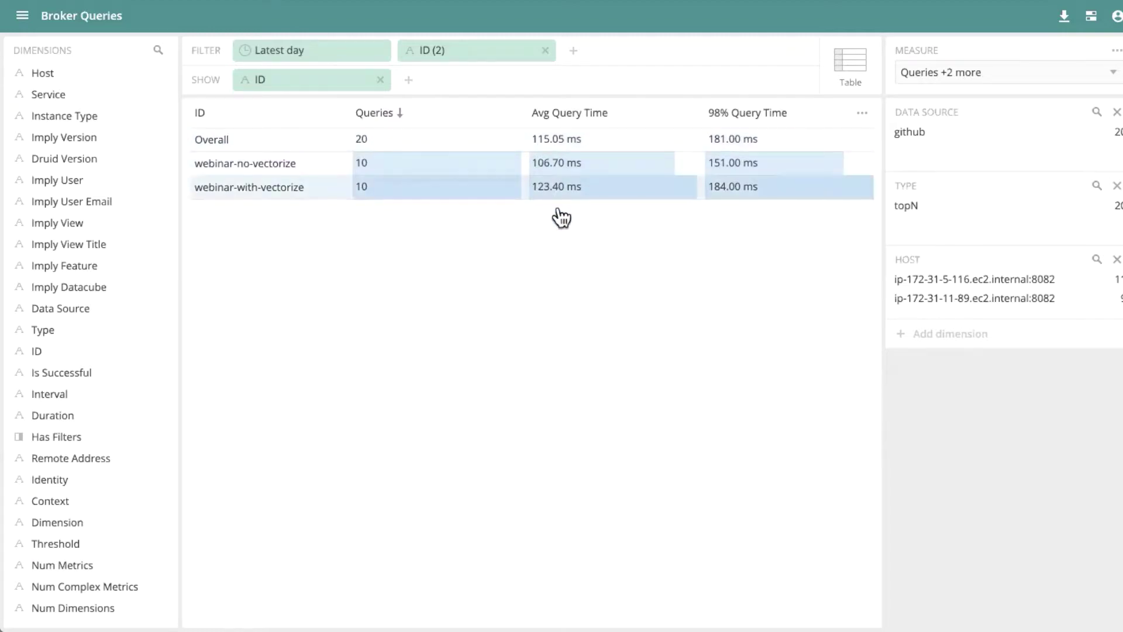
- Switch back to the Druid query view and review the native topN query from its context up to its data source
key("ctrl+Tab")
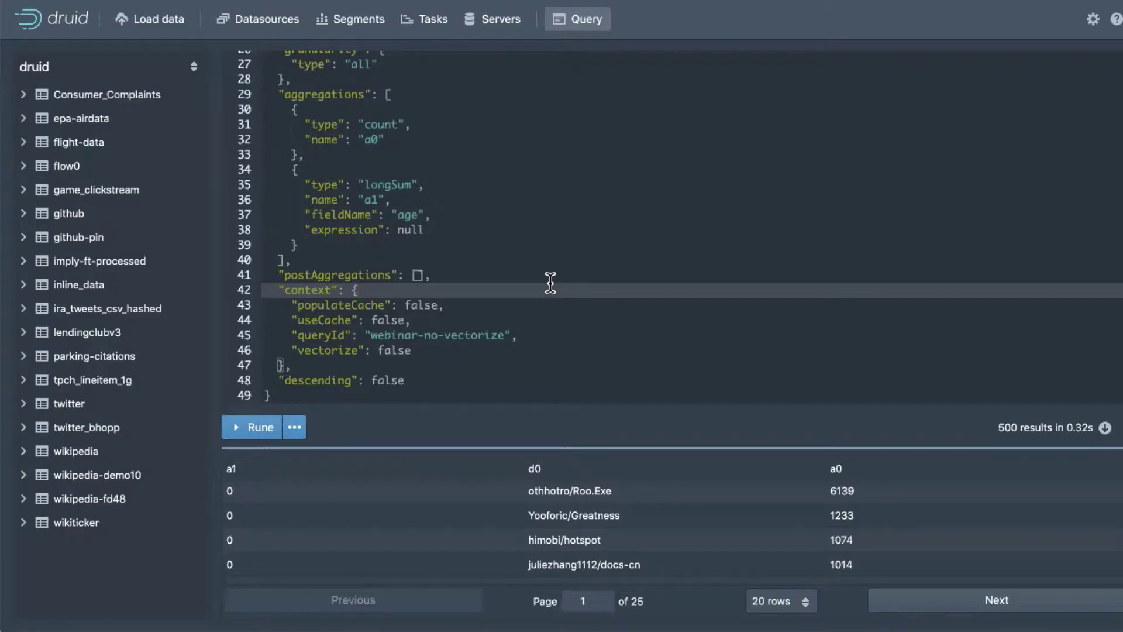
scroll(551, 282, "up", 2)
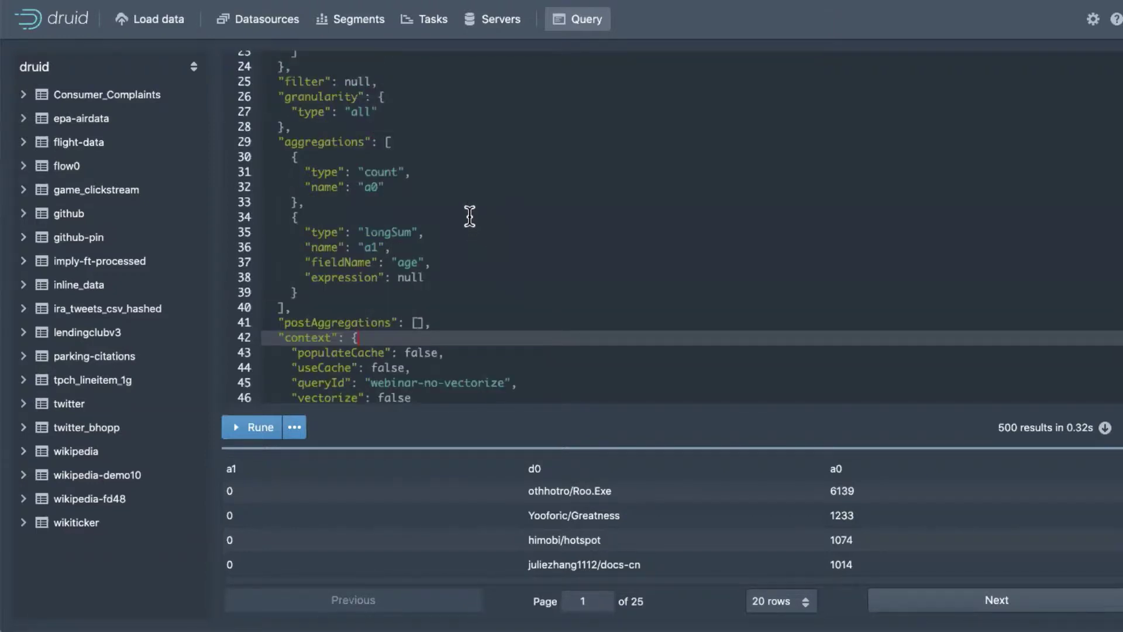
scroll(469, 215, "up", 3)
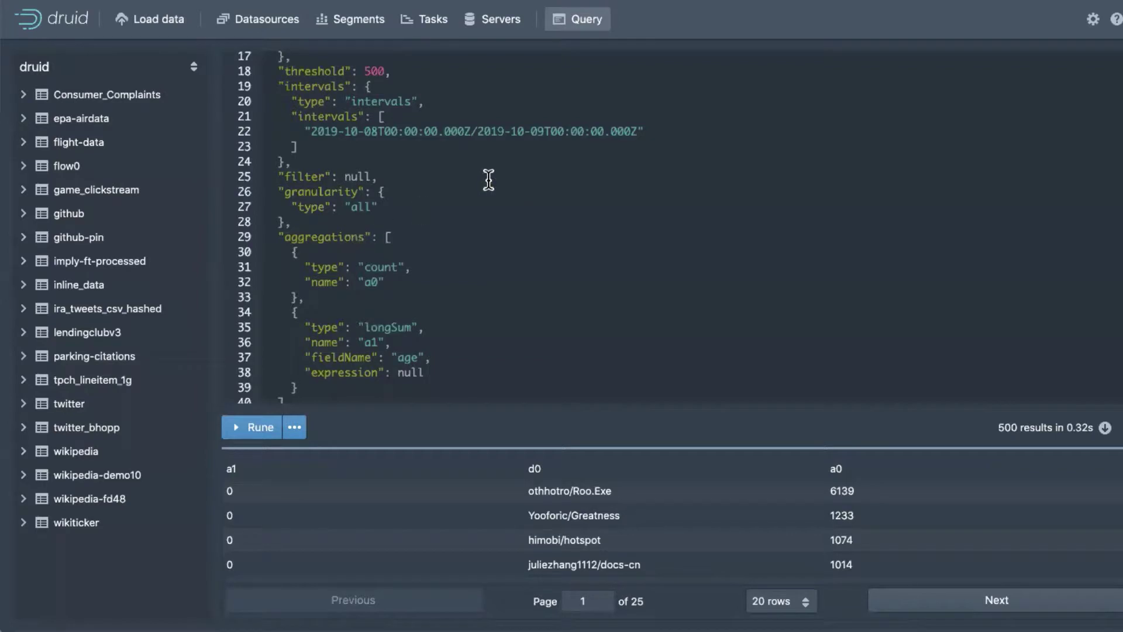
scroll(490, 187, "up", 3)
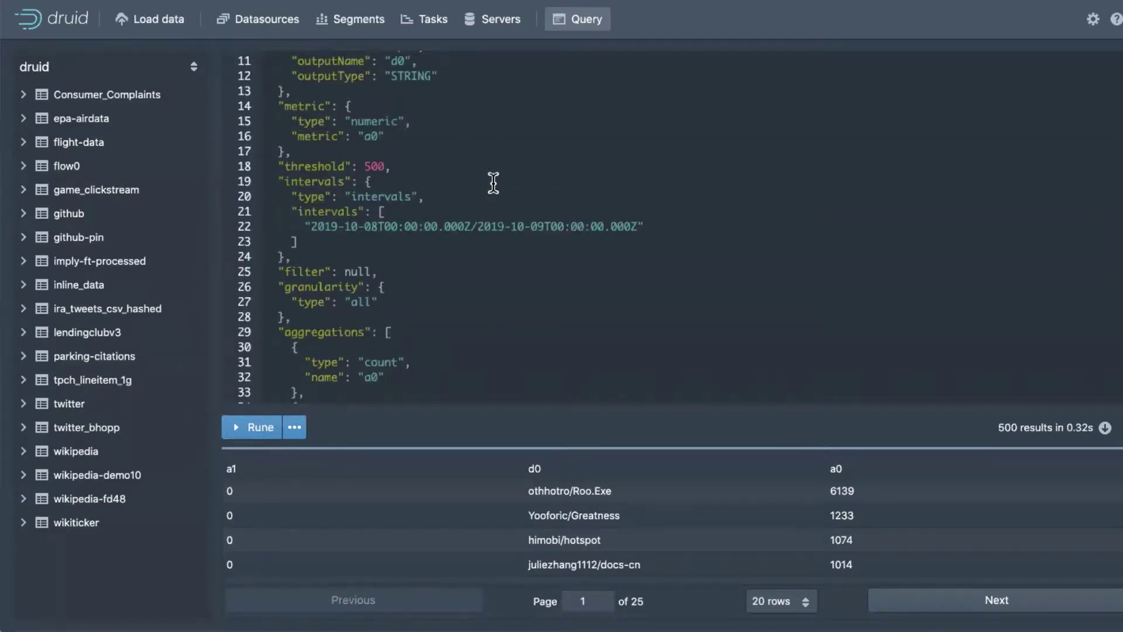
scroll(491, 185, "up", 3)
scroll(493, 184, "up", 2)
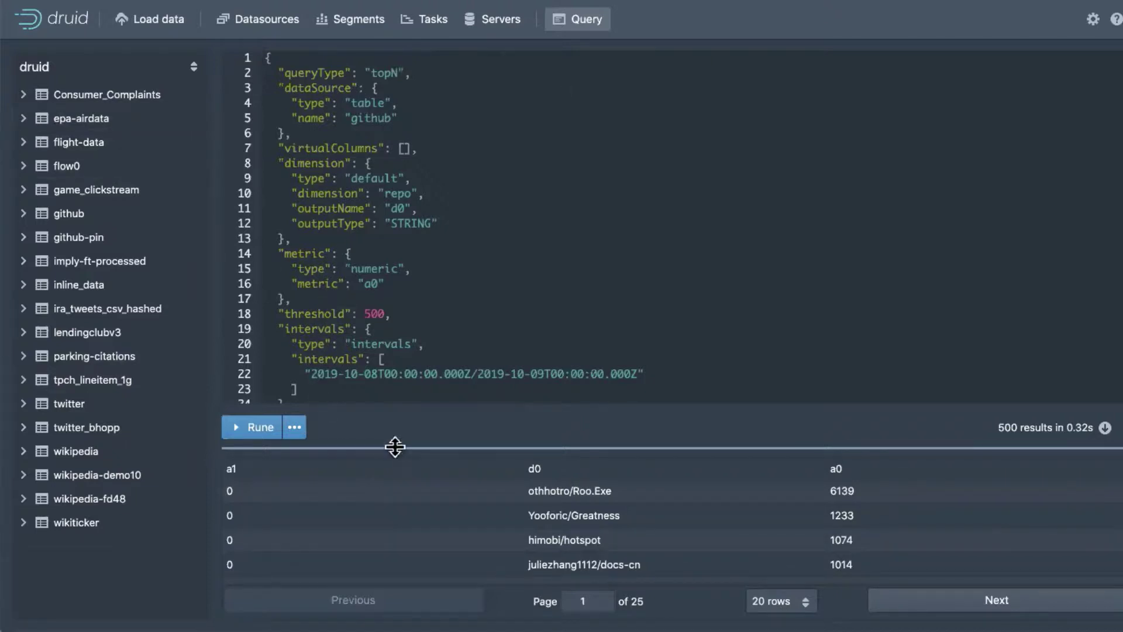
- Enlarge the query results area and expand the wikipedia datasource to browse its columns
left_click_drag(393, 446, 420, 364)
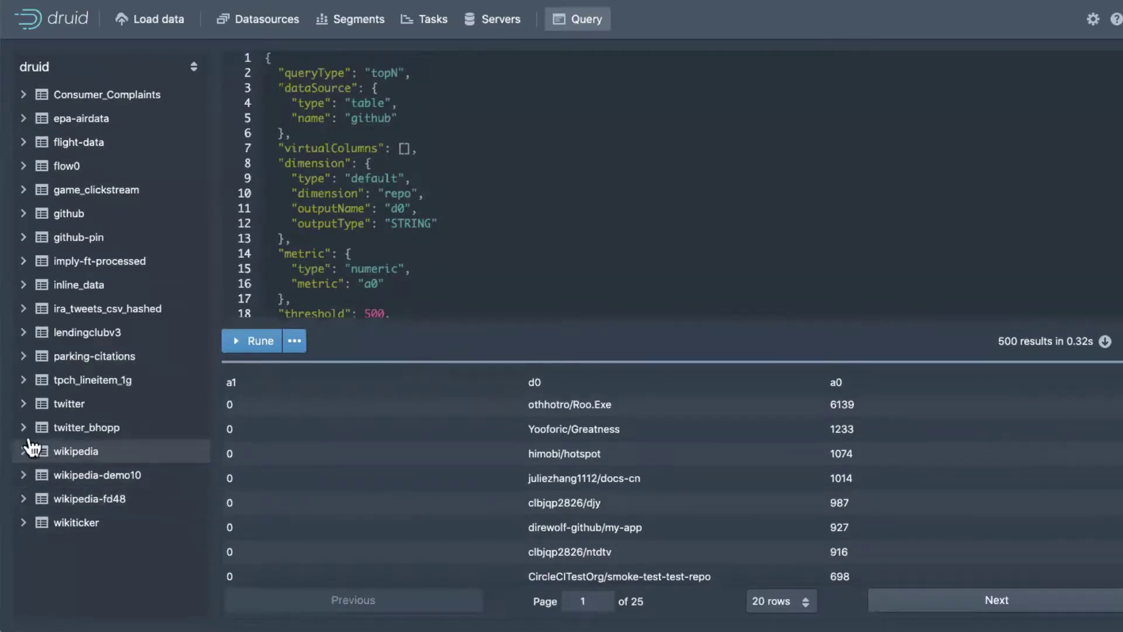
left_click(23, 451)
scroll(114, 360, "down", 5)
scroll(169, 260, "down", 3)
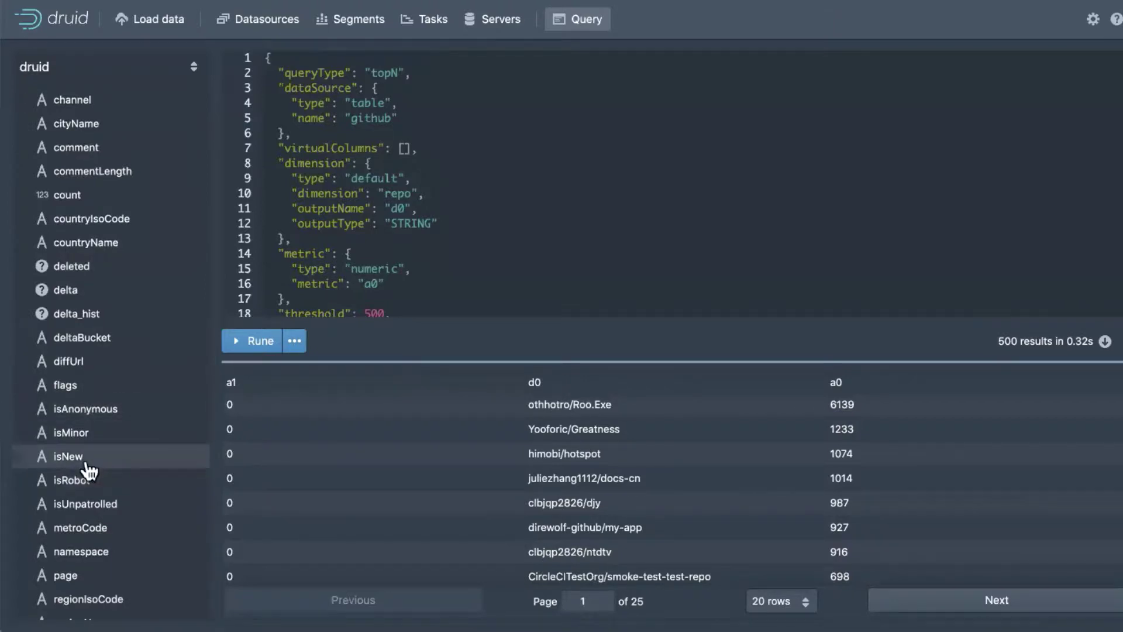
scroll(113, 462, "up", 2)
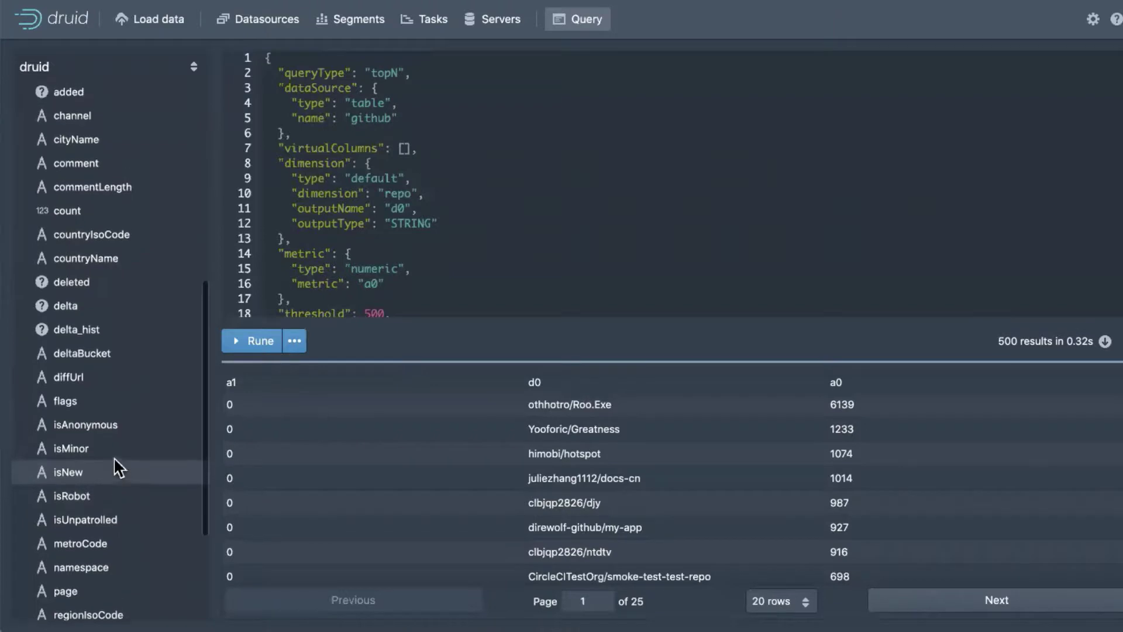
scroll(114, 459, "up", 1)
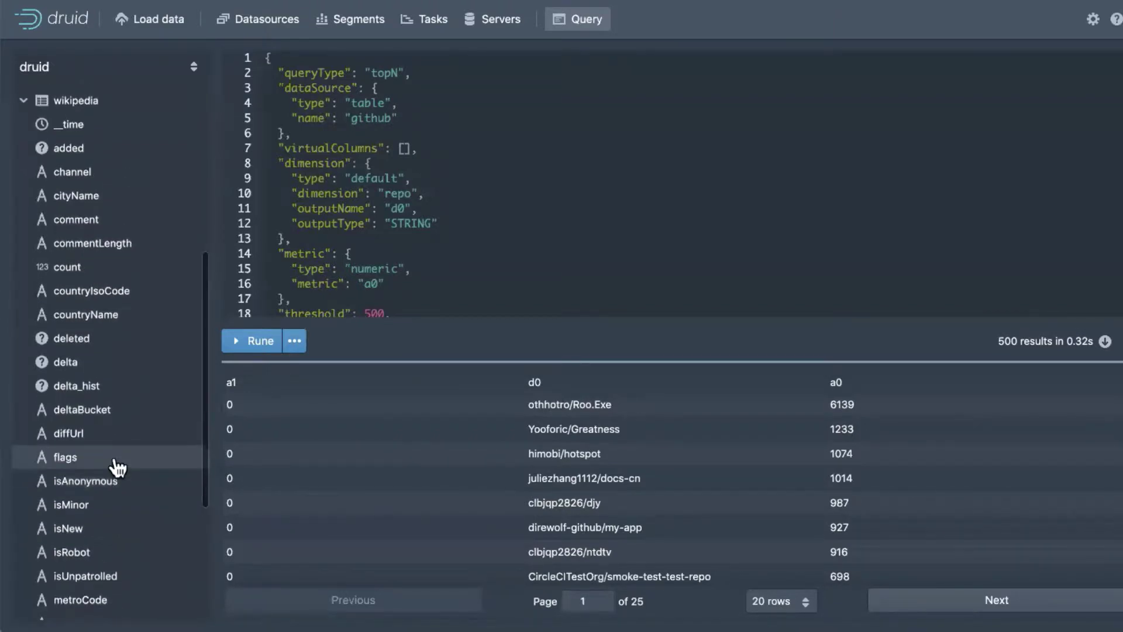
- Generate a SQL query from wikipedia's channel column that counts rows per channel, and enlarge the results area further
left_click(144, 182)
left_click(279, 160)
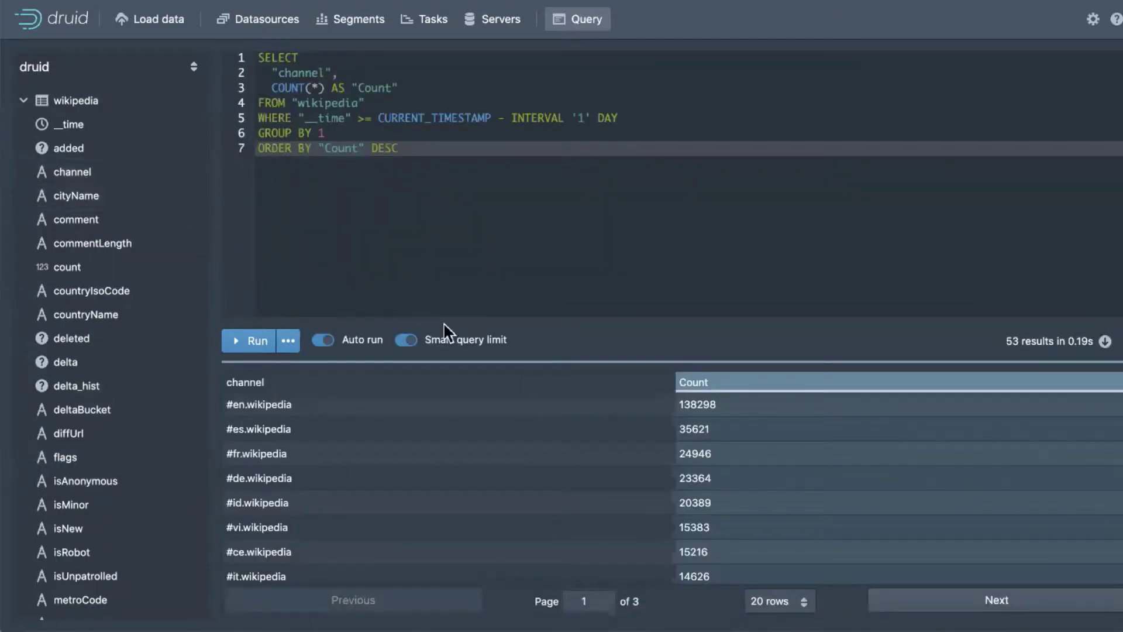
left_click_drag(528, 360, 549, 297)
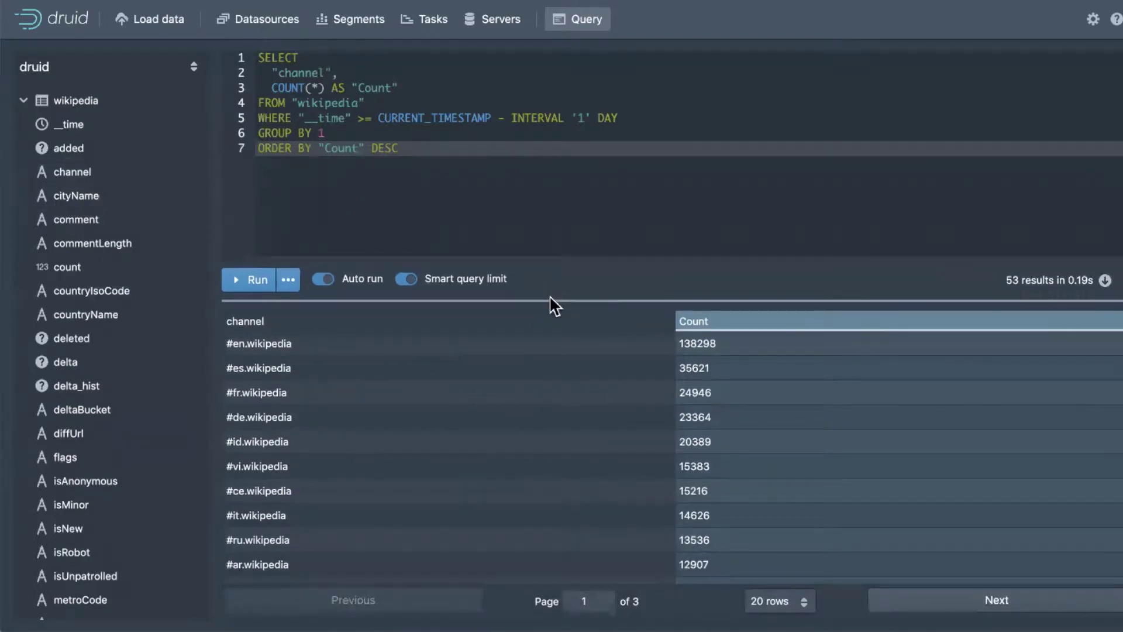
- Order the channel results by Count ascending and switch the ordering back to Count descending
left_click(711, 325)
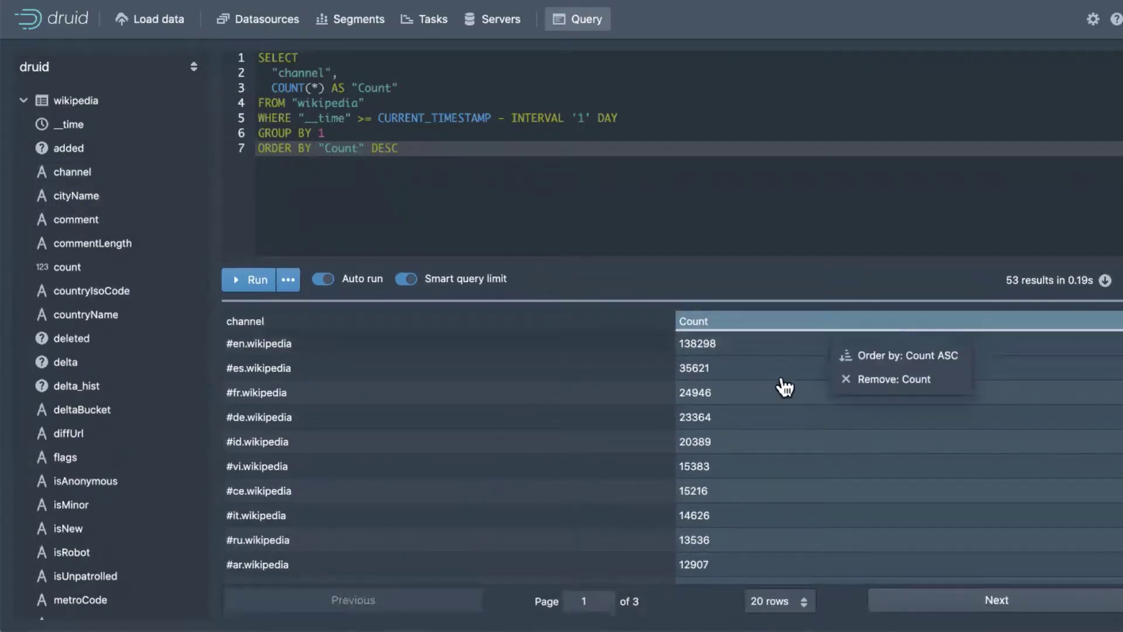
left_click(851, 355)
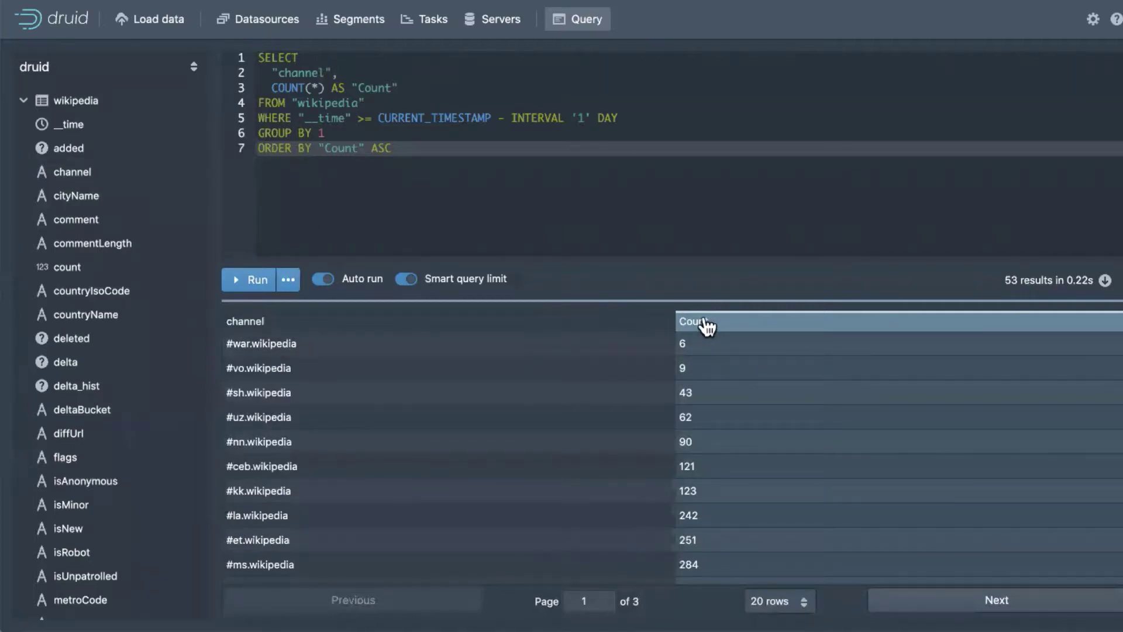
left_click(708, 324)
left_click(866, 357)
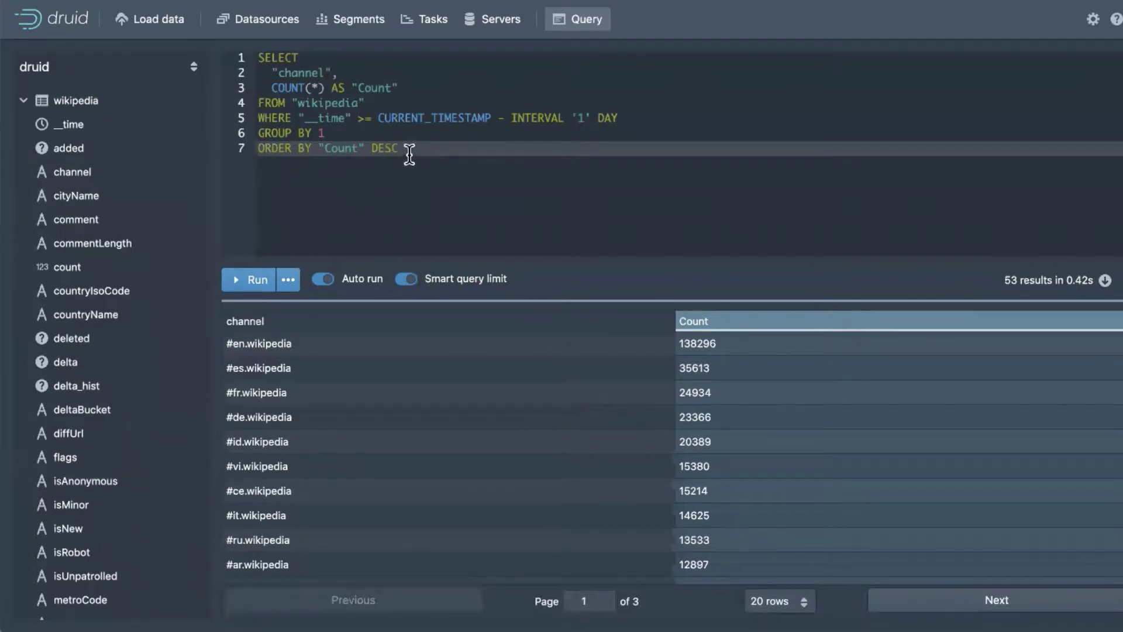
- Order the query results by channel descending and switch the ordering to channel ascending
left_click_drag(410, 153, 260, 150)
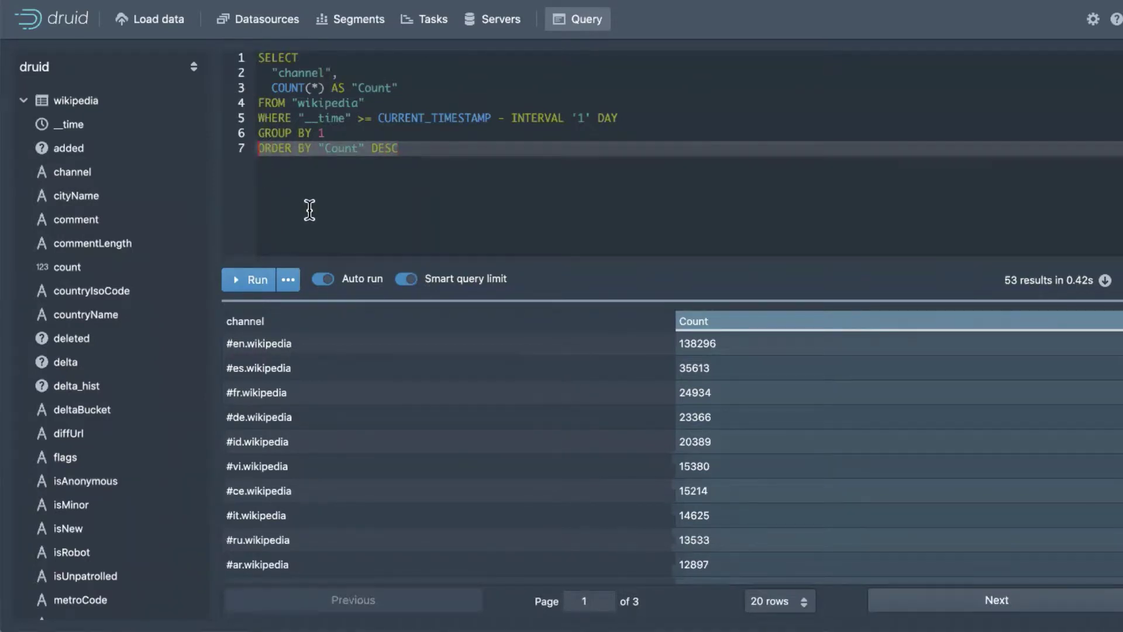
left_click(269, 325)
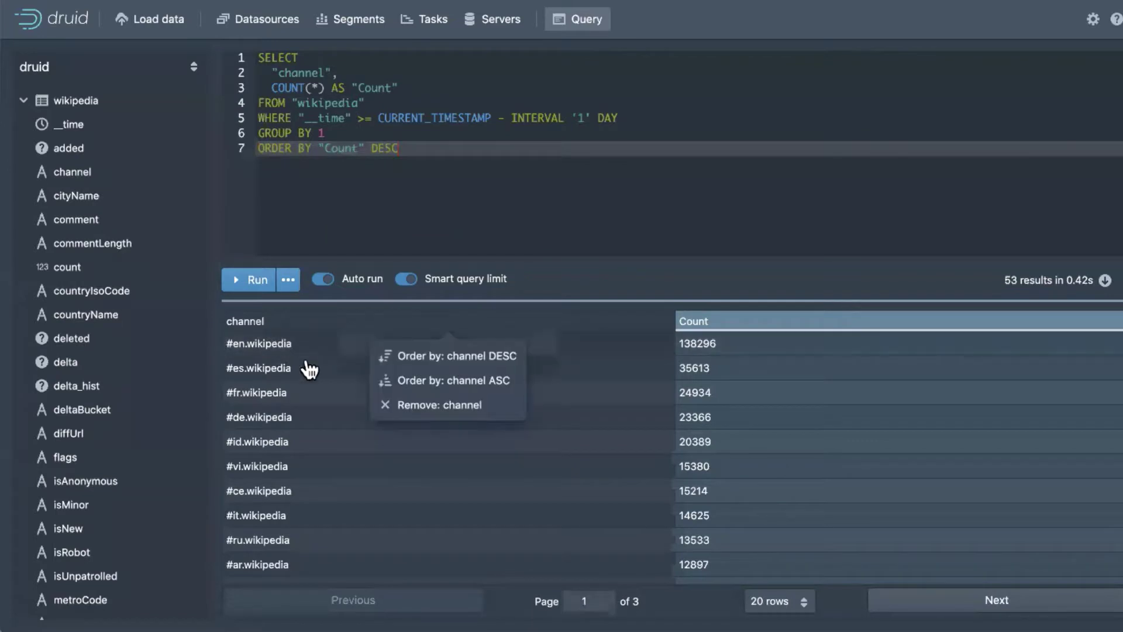
left_click(419, 350)
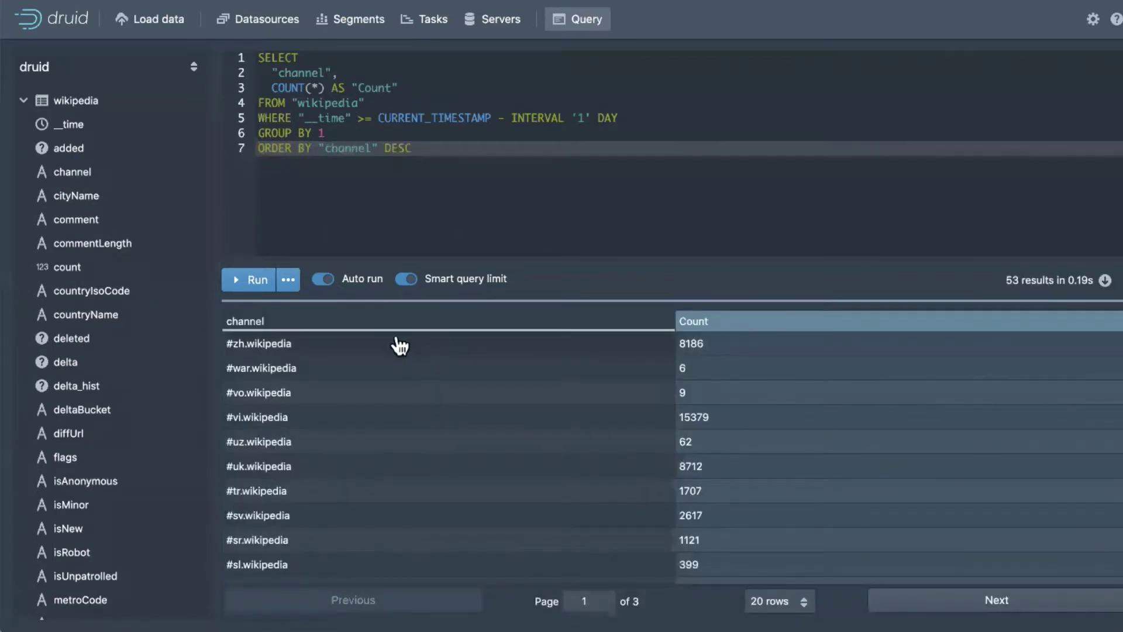
left_click(389, 326)
left_click(425, 360)
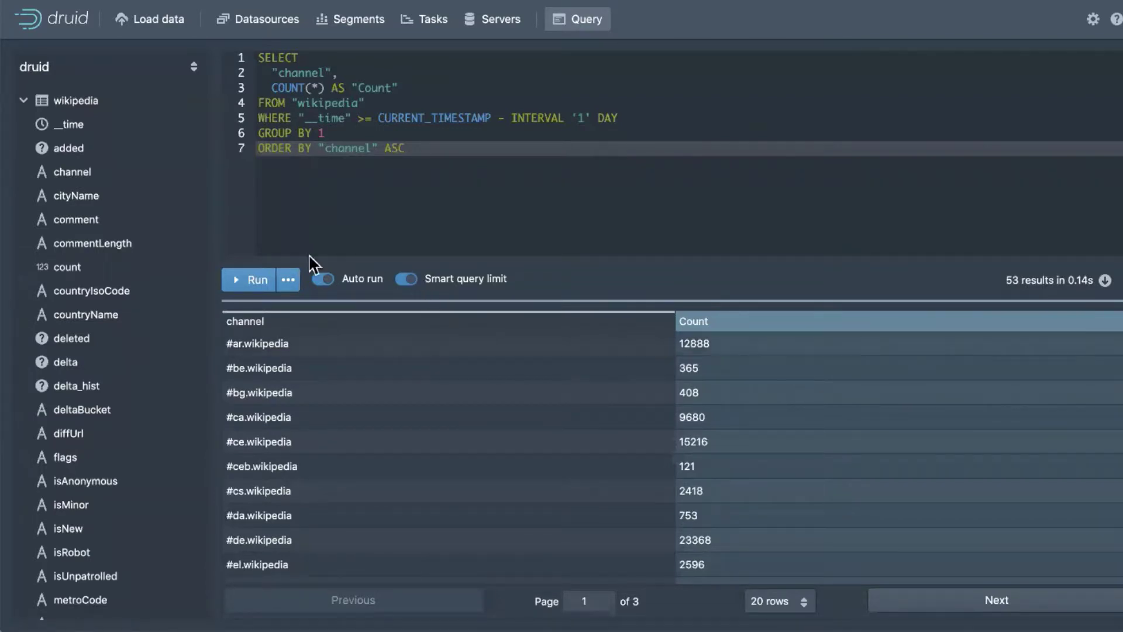
- Add a SUM of the wikipedia count column to the query as sum_count
scroll(127, 410, "down", 5)
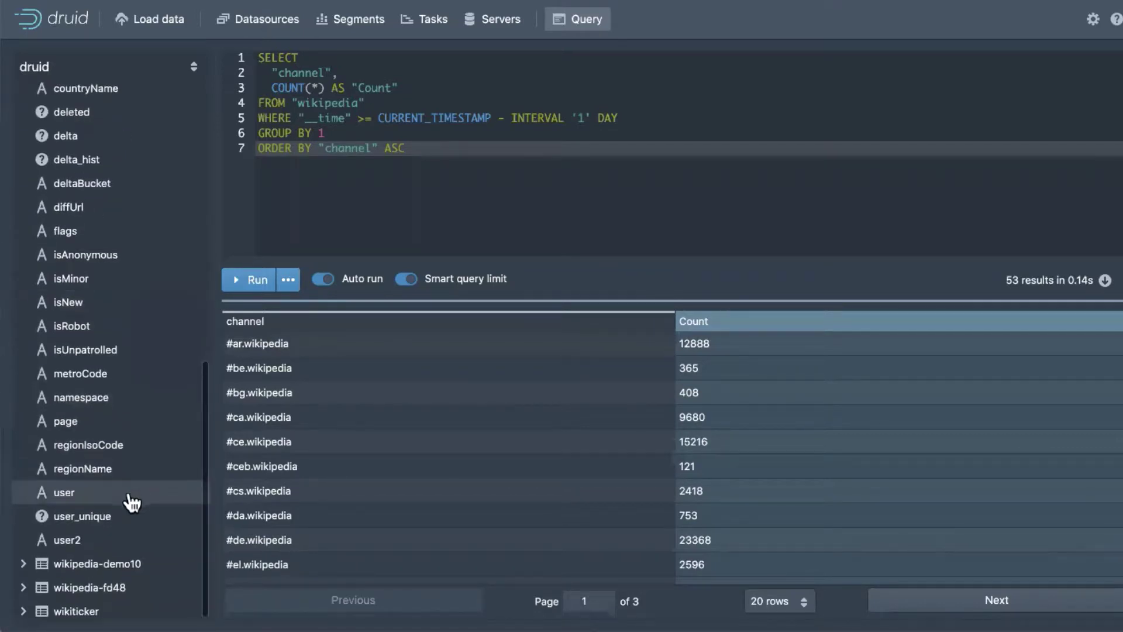
scroll(133, 462, "up", 3)
scroll(139, 380, "up", 2)
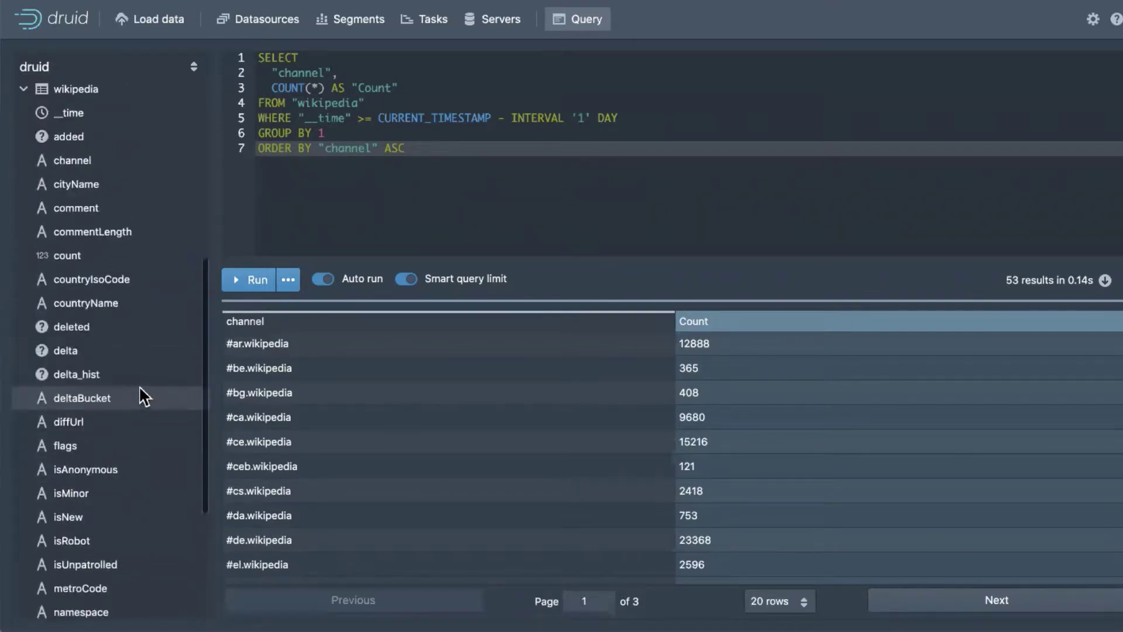
left_click(141, 266)
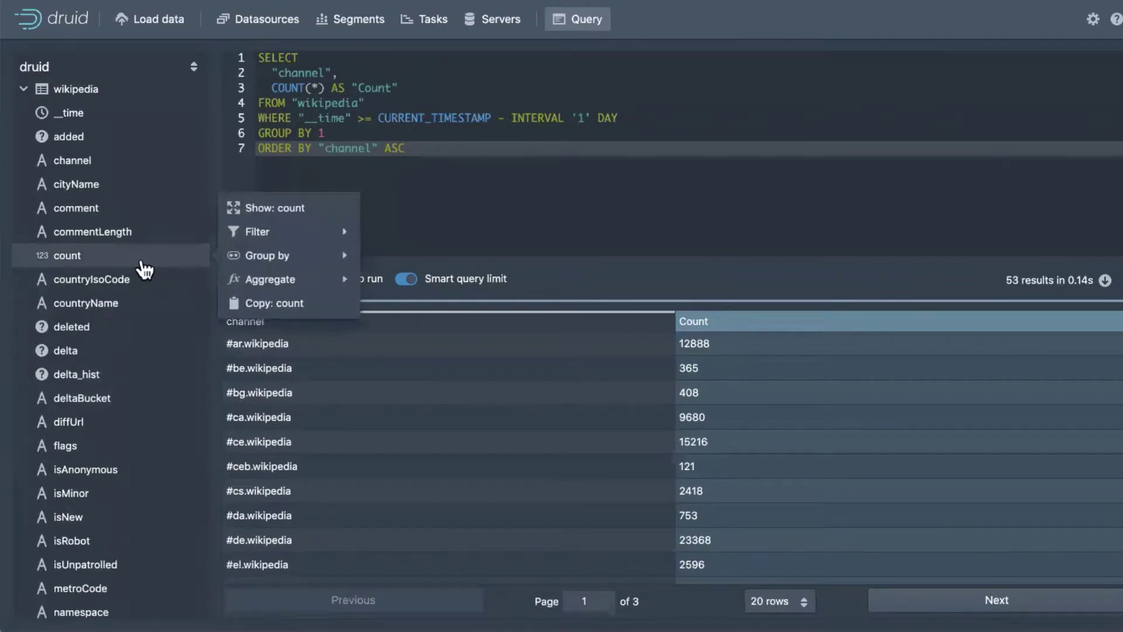
mouse_move(304, 281)
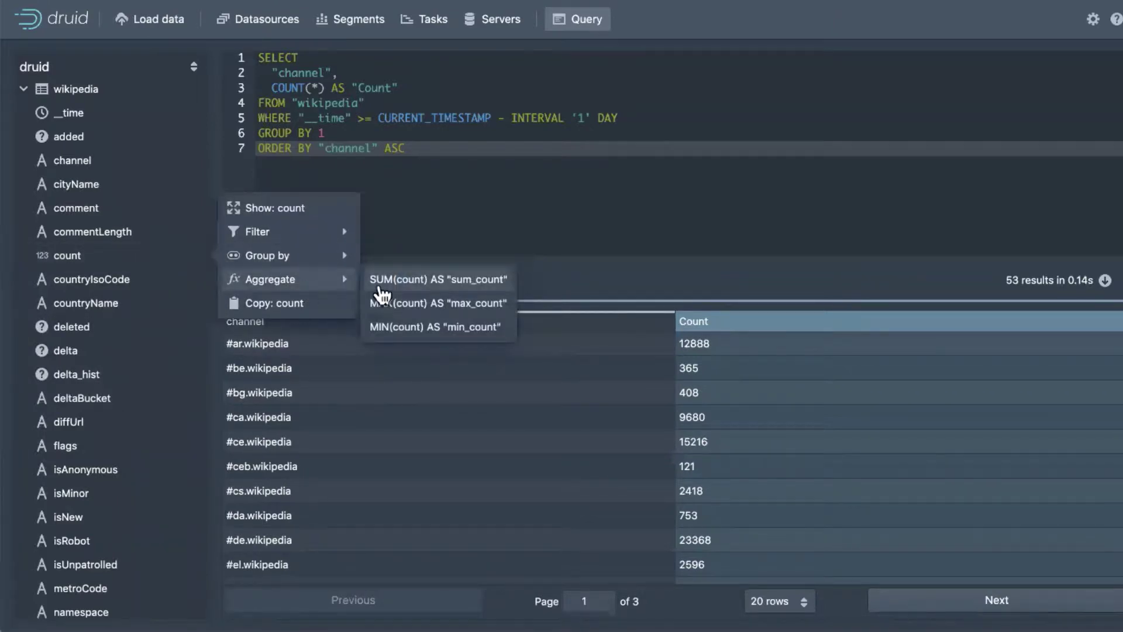
left_click(382, 279)
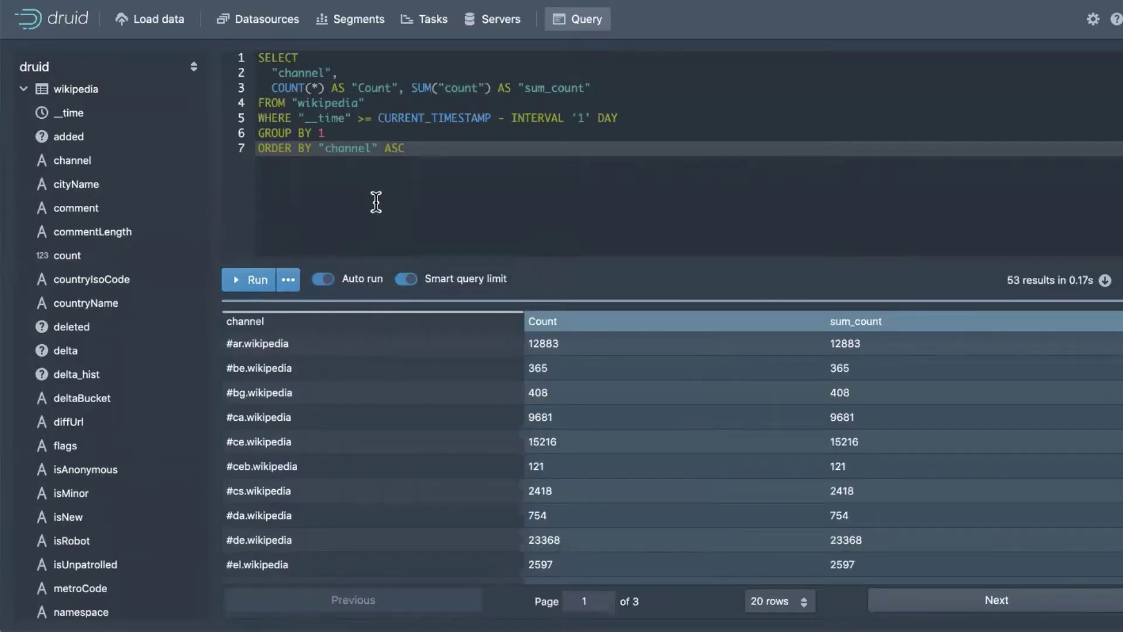
- Try to group the query by the channel column a second time
left_click(187, 162)
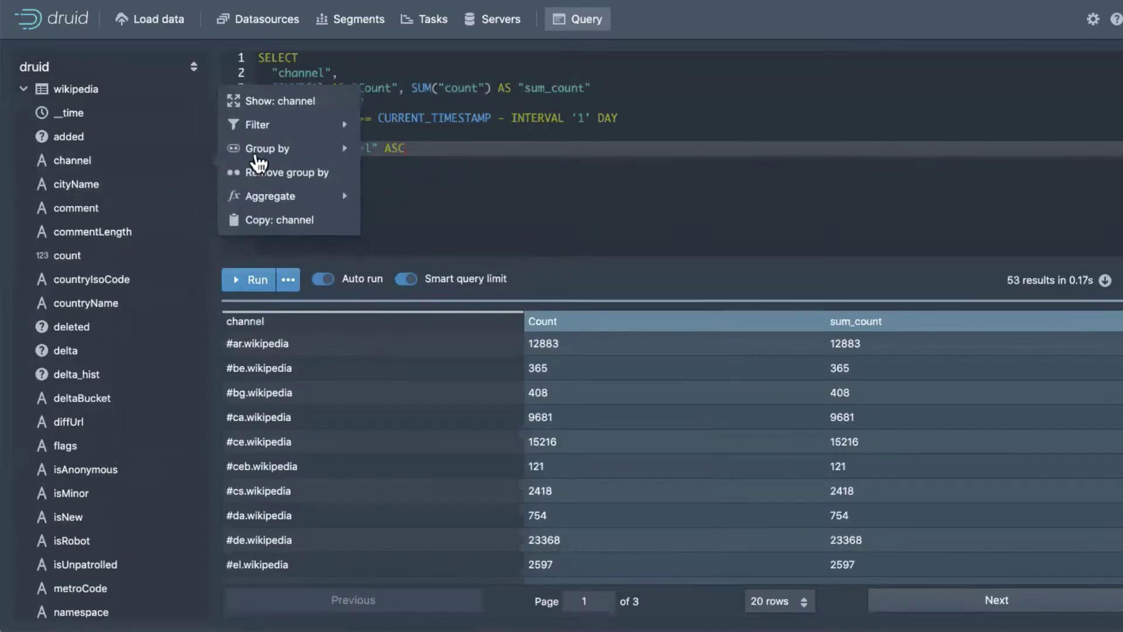
mouse_move(264, 149)
left_click(408, 155)
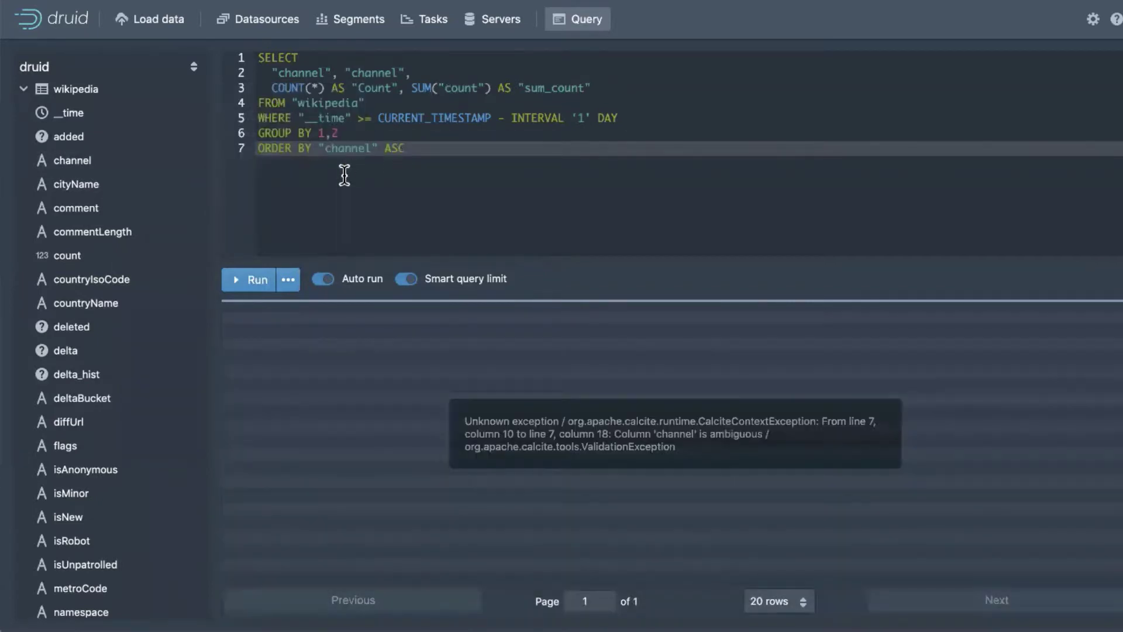
- Remove the duplicate channel column and the second GROUP BY index from the query, and rerun it
left_click_drag(346, 73, 414, 72)
key("BackSpace")
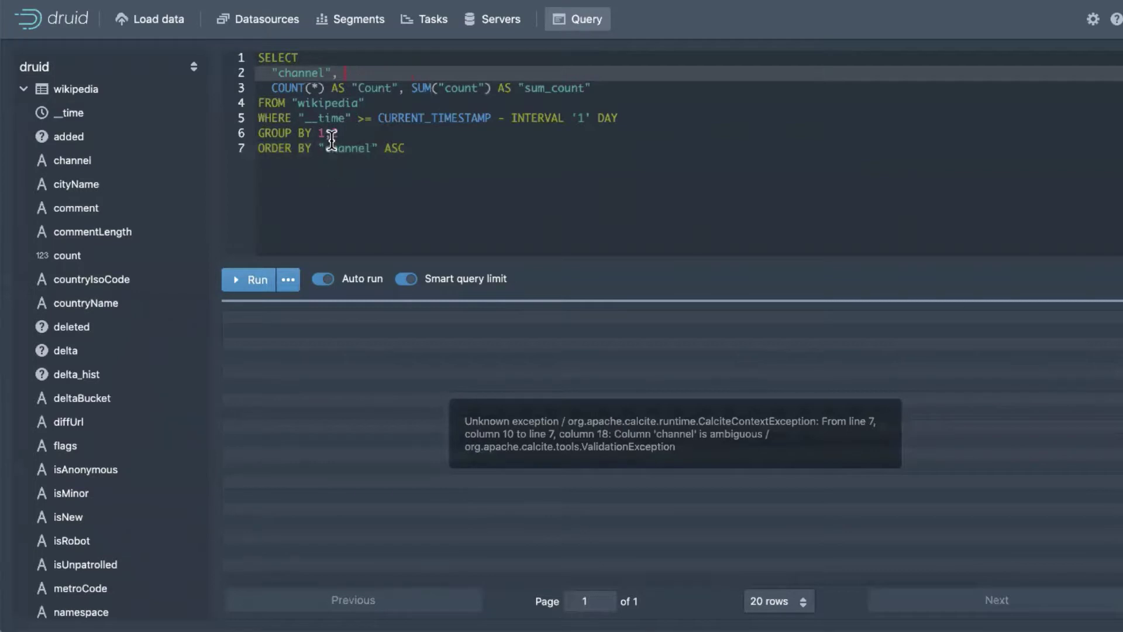
left_click(339, 134)
key("BackSpace")
key("BackSpace")
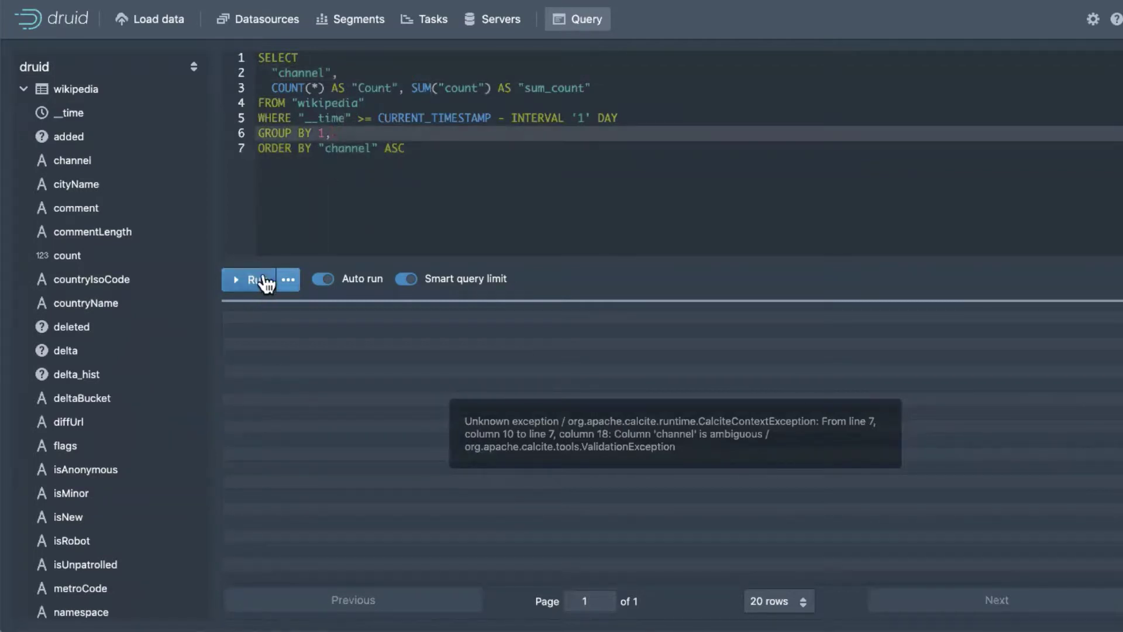
left_click(261, 285)
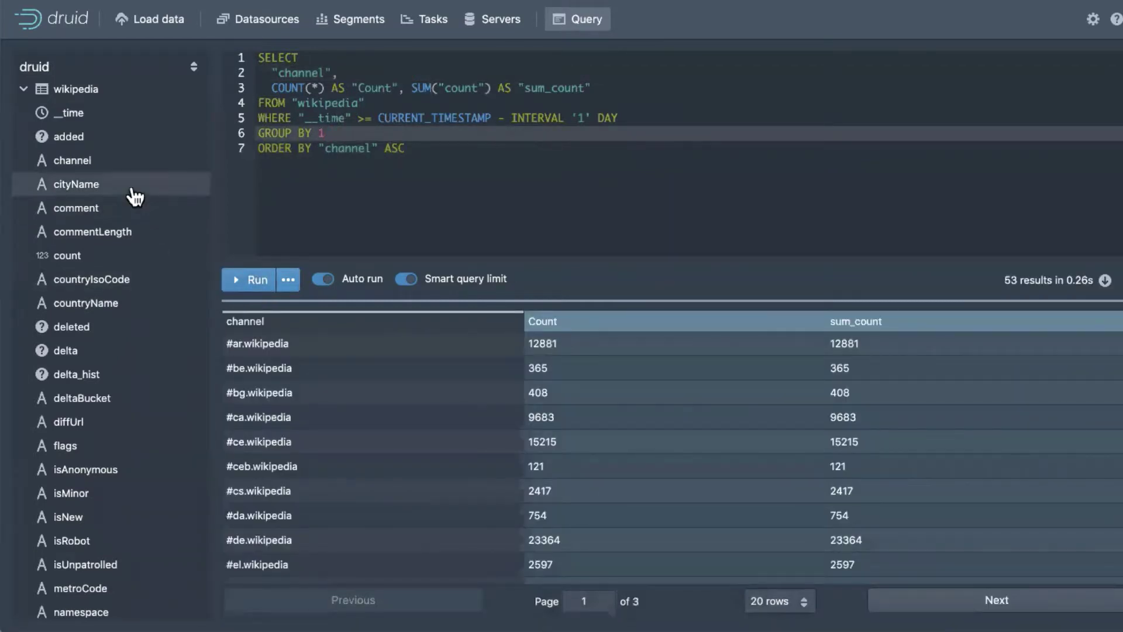
- Add the cityName column to the query's grouping
left_click(133, 188)
mouse_move(322, 185)
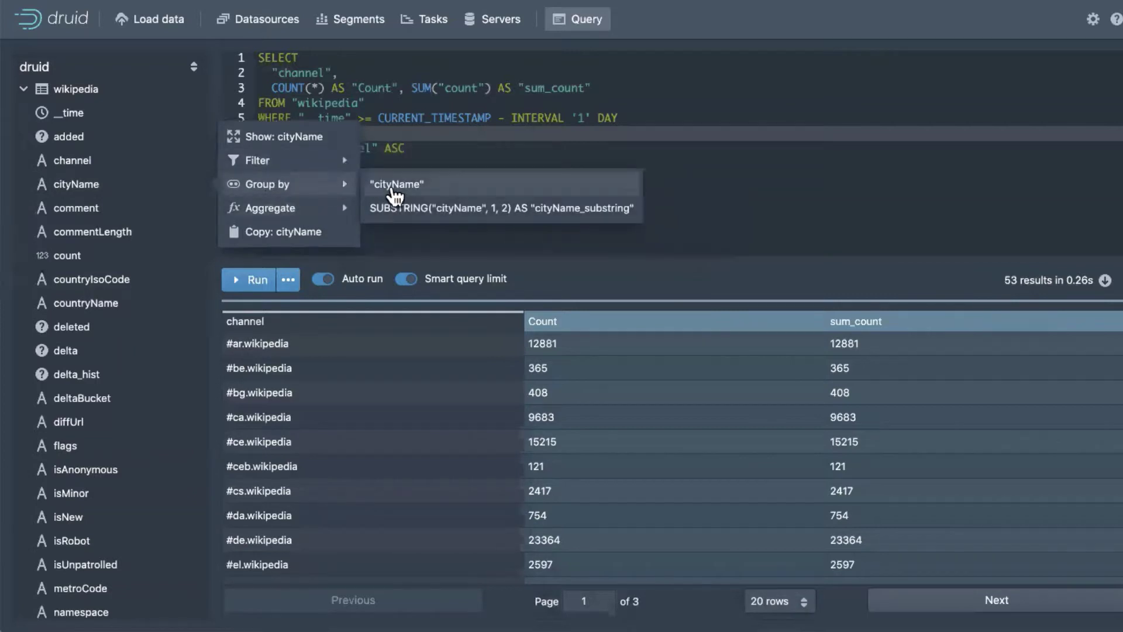
left_click(393, 183)
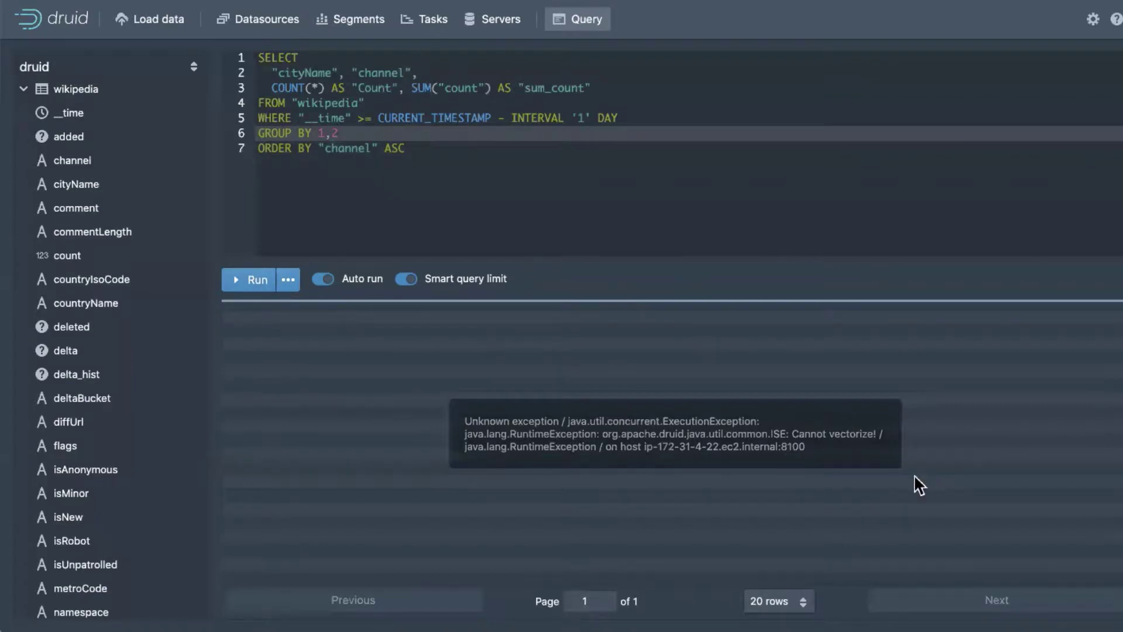
- Delete the "vectorize": "force" entry from the query context, save it, and rerun the query
left_click(289, 279)
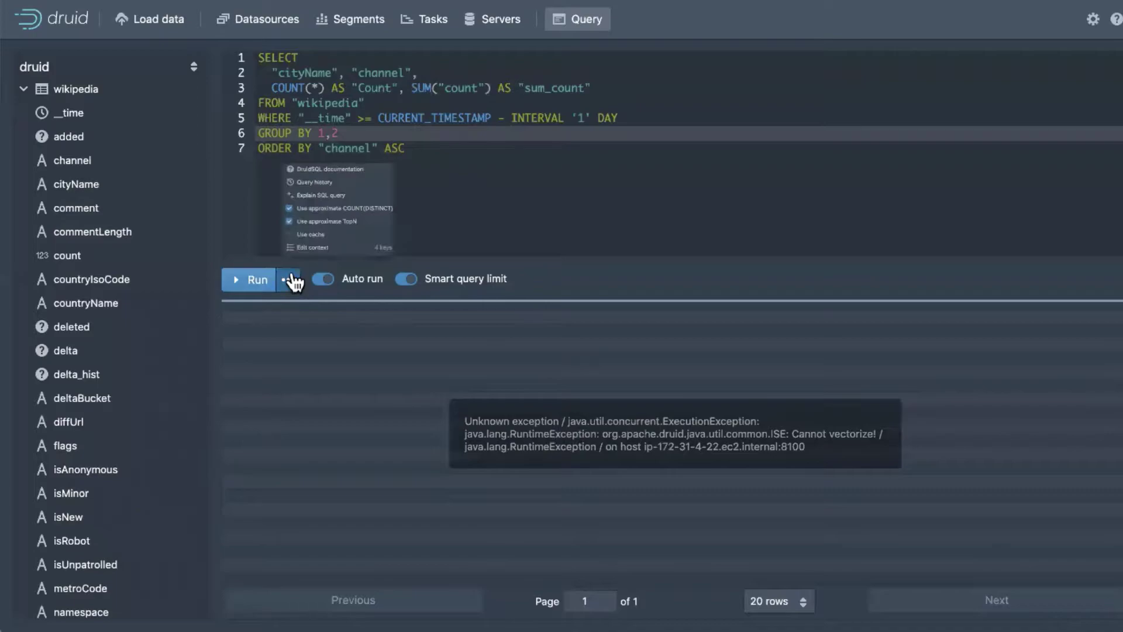
left_click(326, 242)
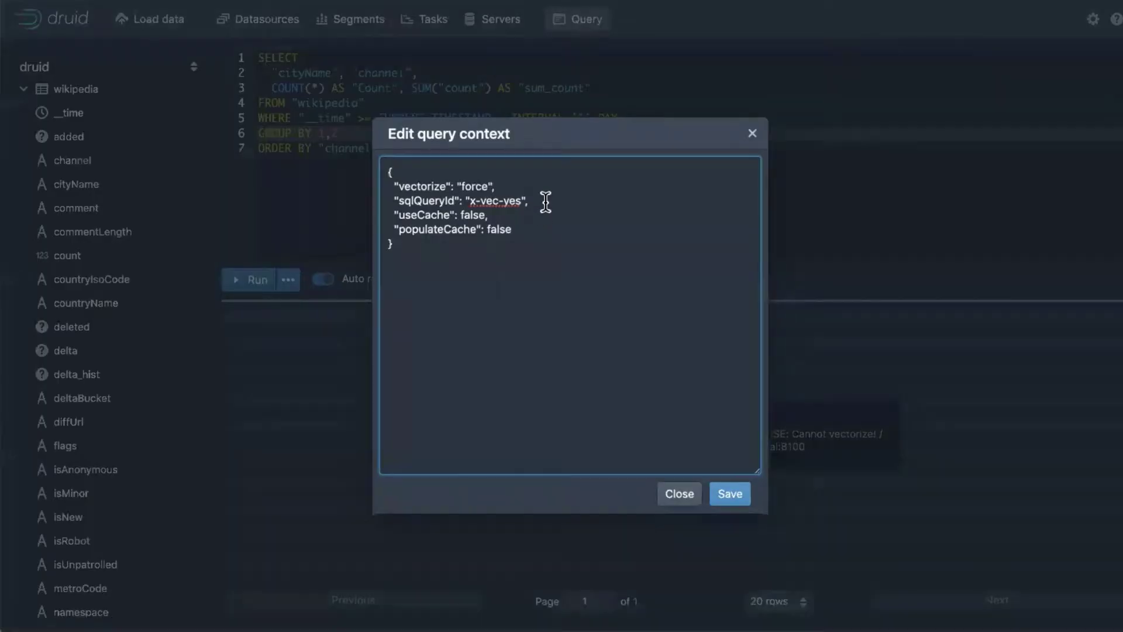
left_click_drag(545, 200, 506, 188)
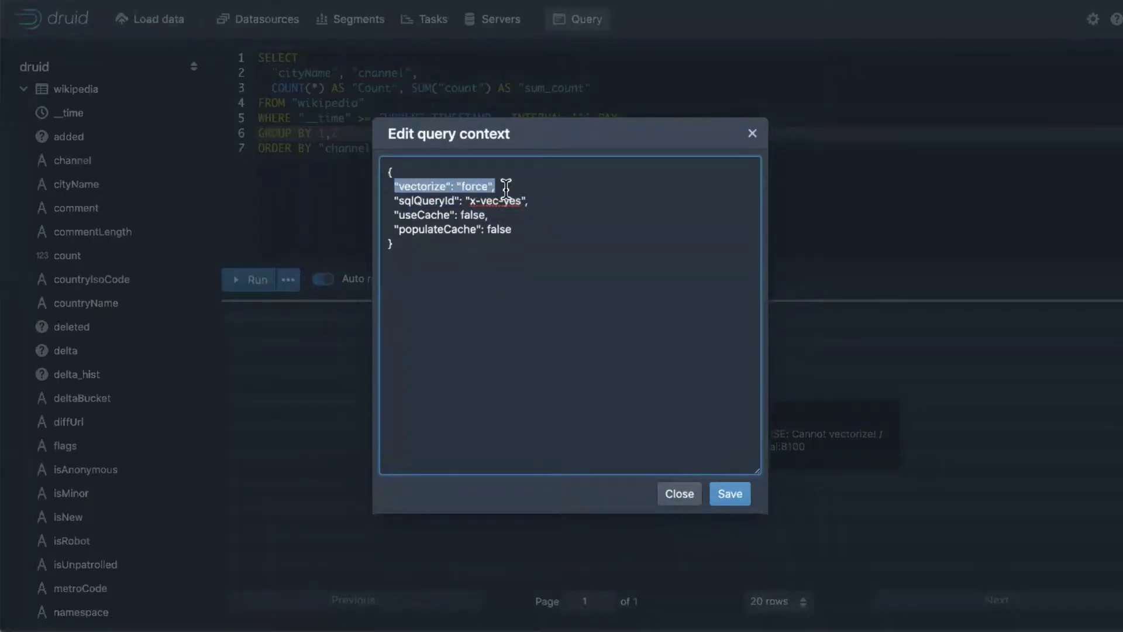
key("BackSpace")
key("BackSpace")
key("BackSpace")
key("BackSpace")
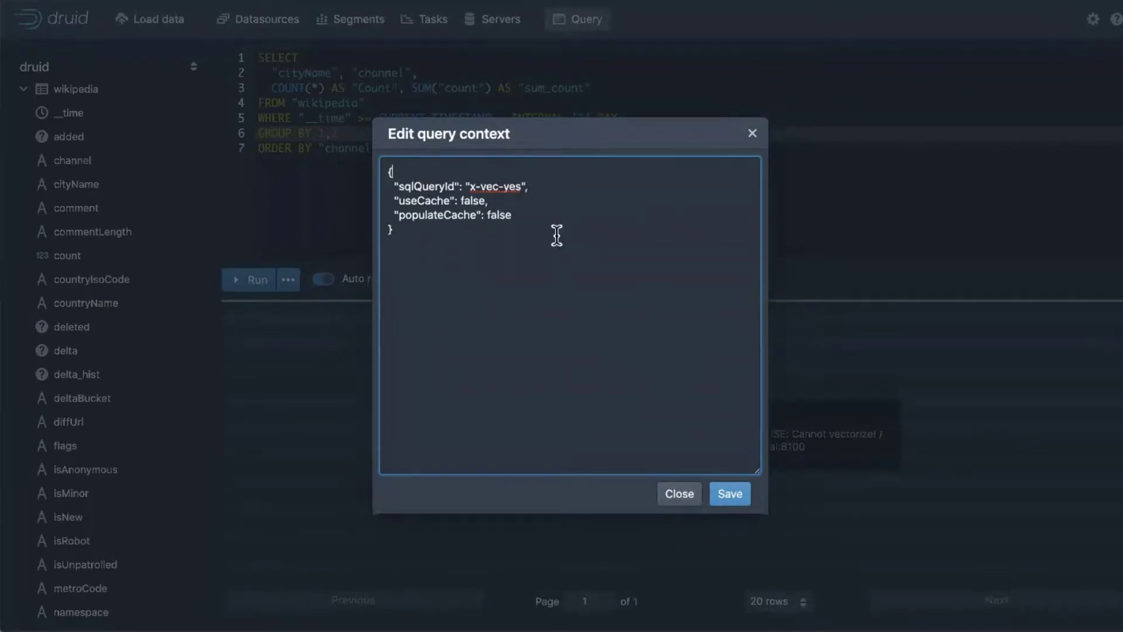
left_click(351, 353)
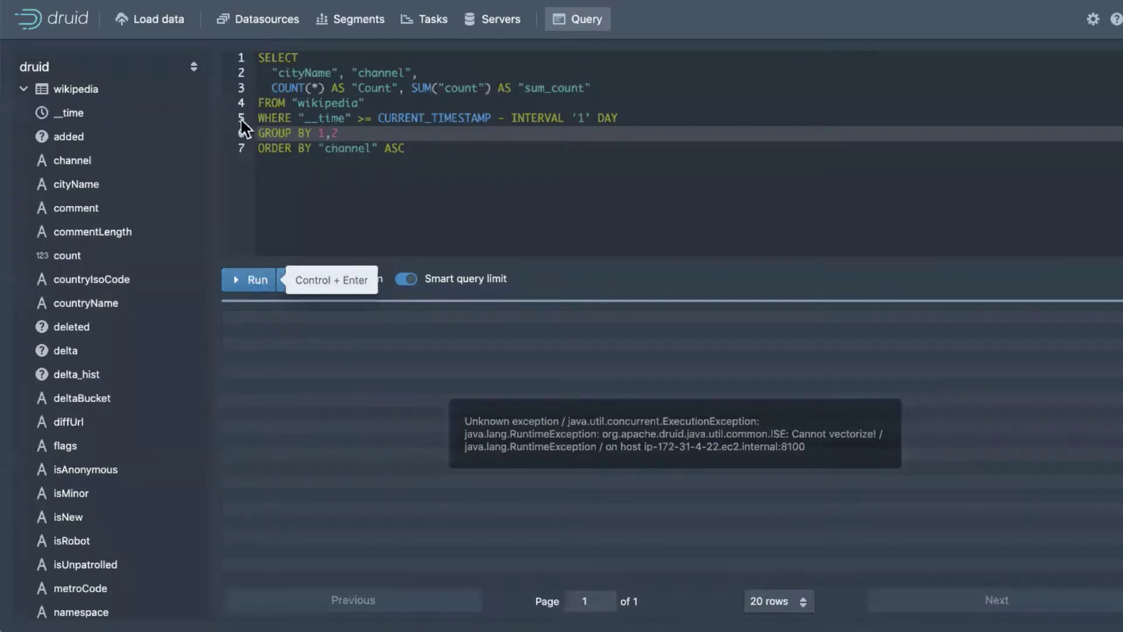
left_click(262, 285)
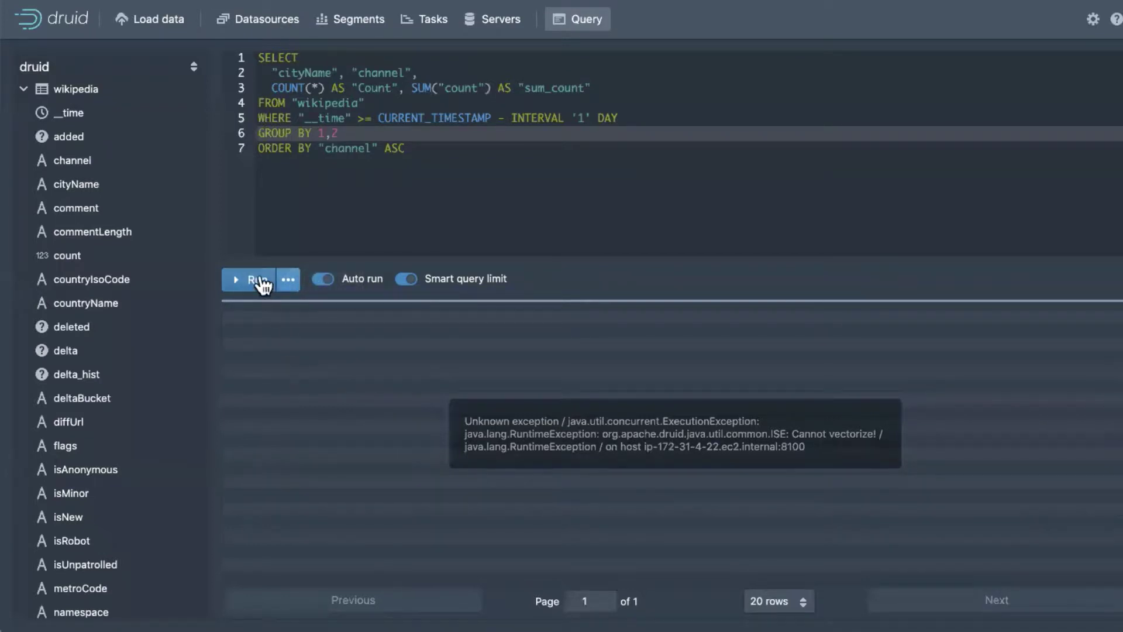
left_click(257, 281)
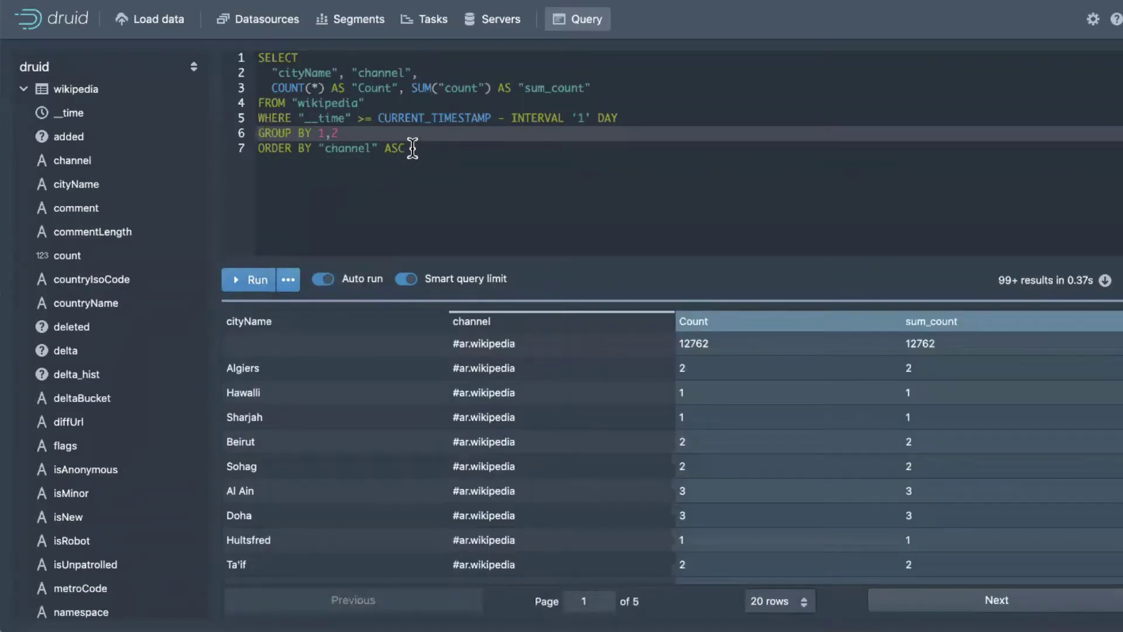
left_click_drag(410, 148, 258, 57)
left_click(336, 219)
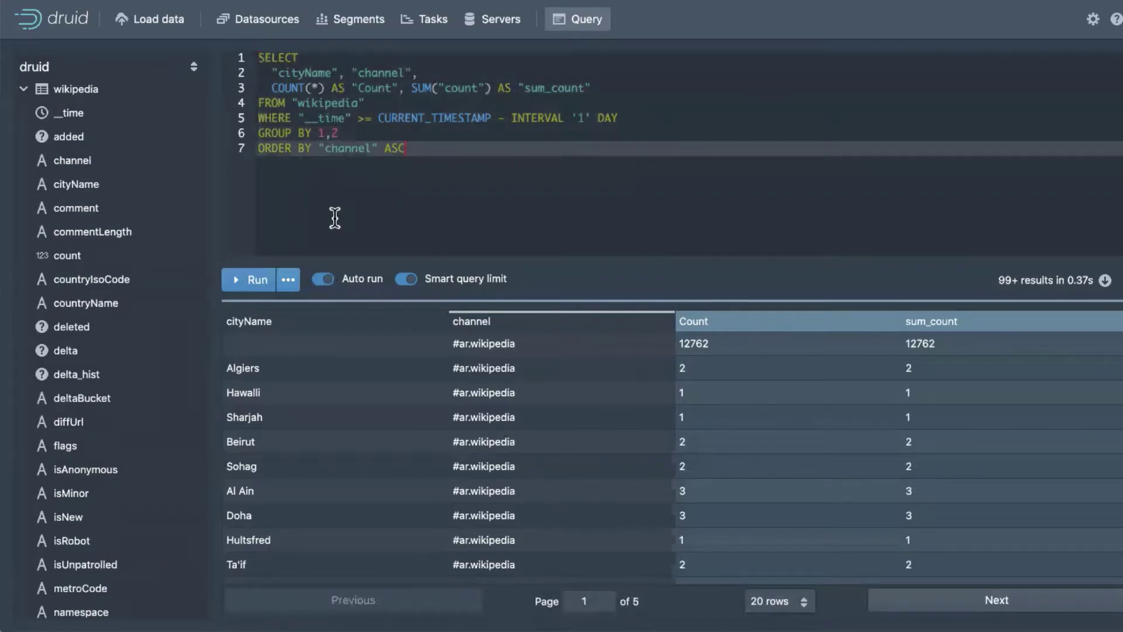
left_click(176, 114)
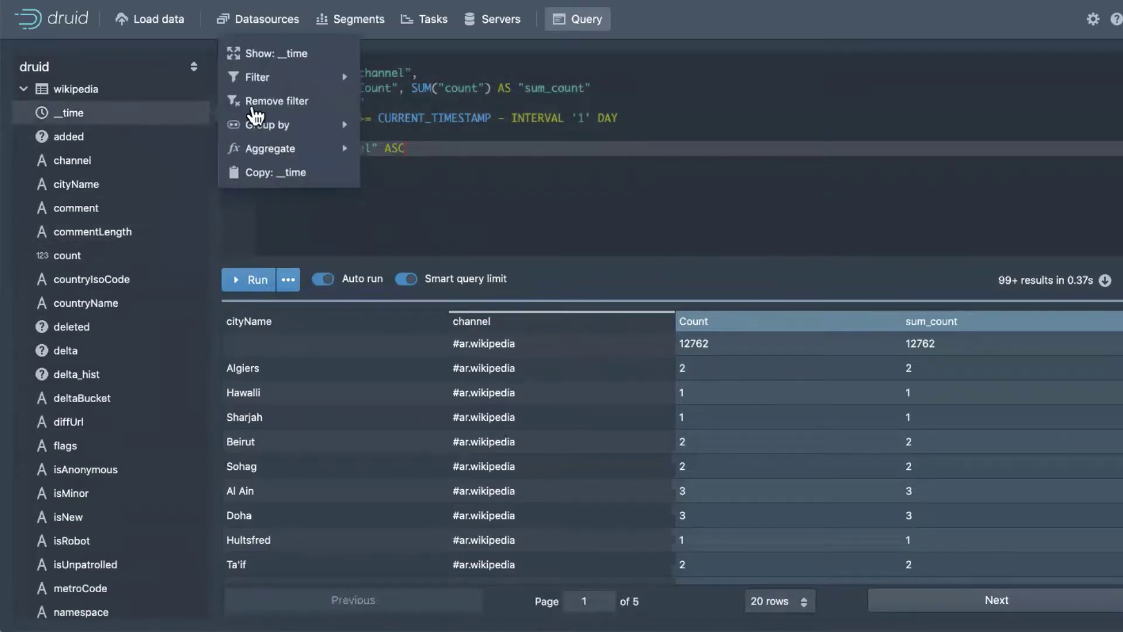
mouse_move(304, 89)
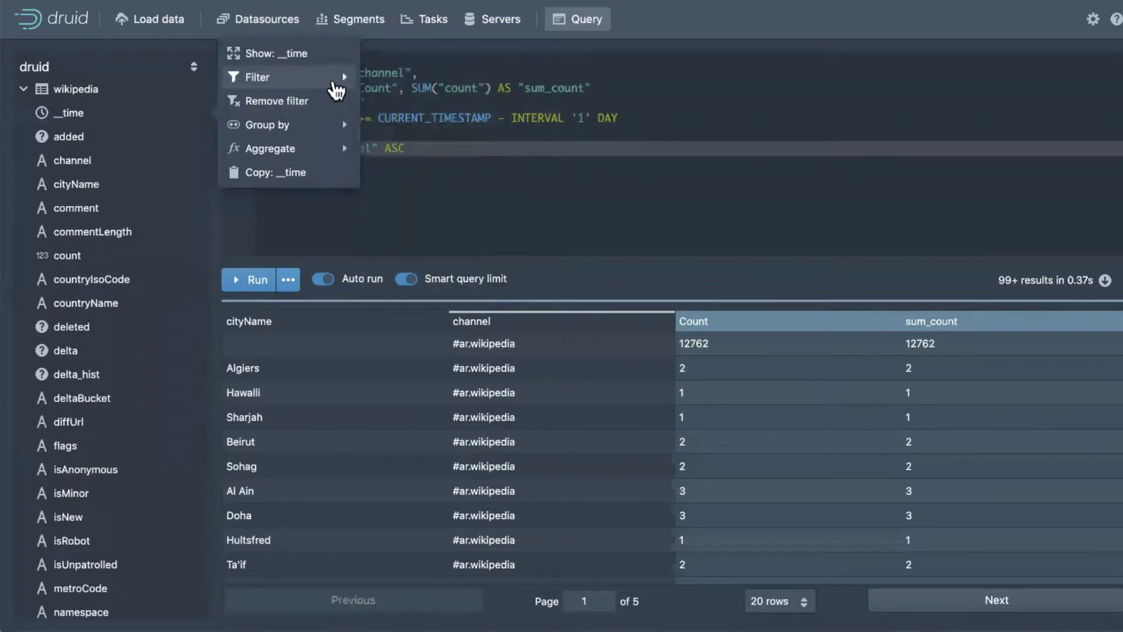
mouse_move(351, 82)
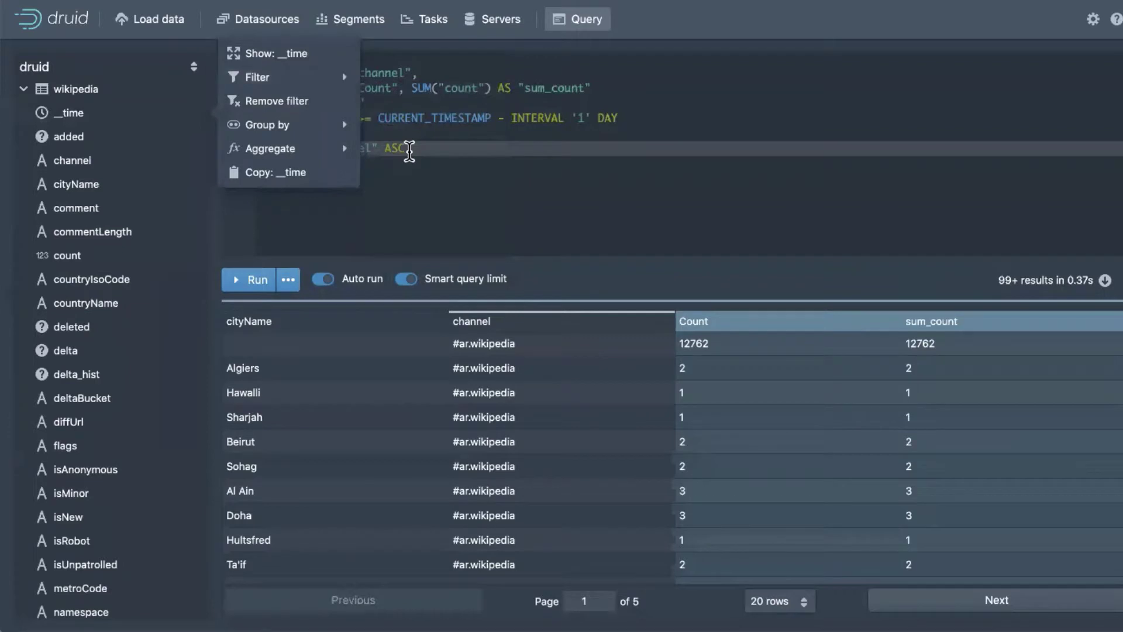
left_click(463, 147)
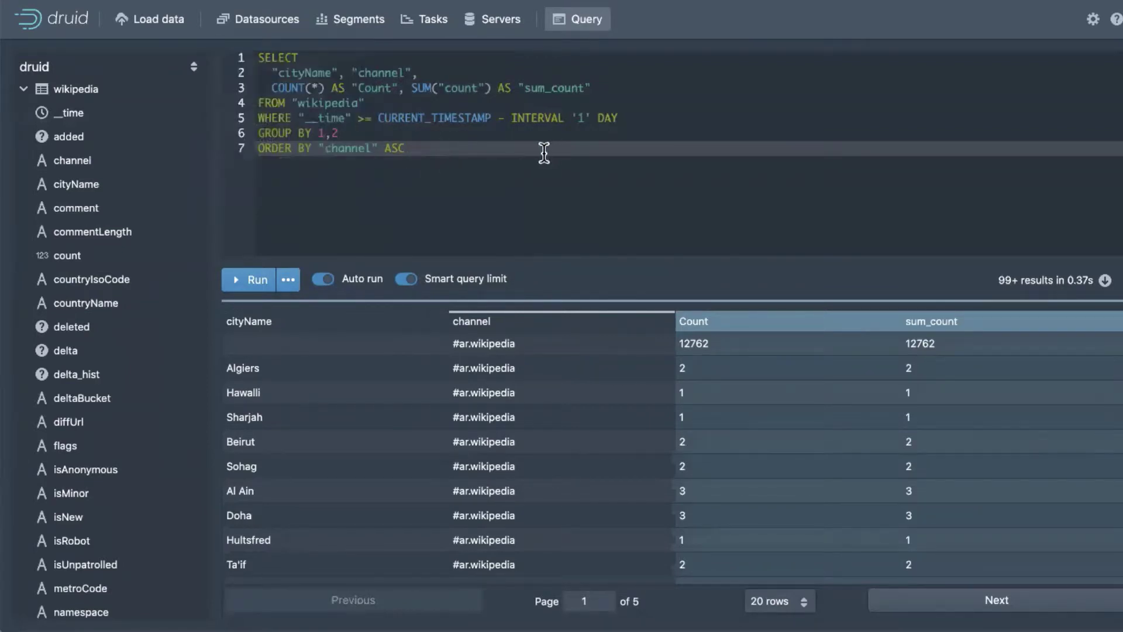
left_click(187, 113)
mouse_move(275, 135)
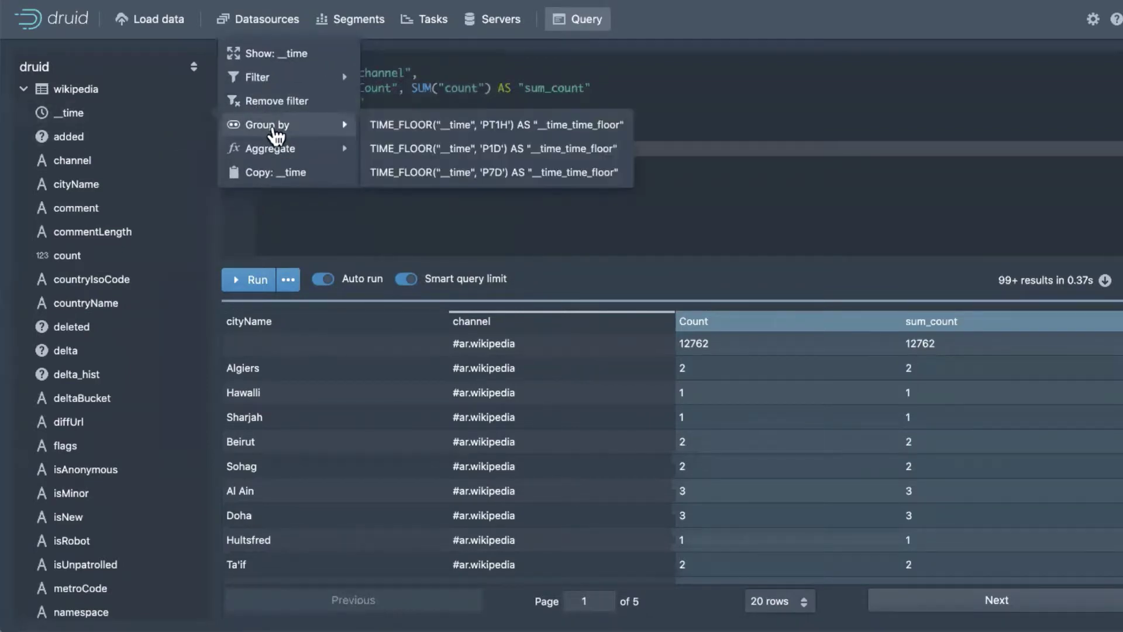
left_click(73, 122)
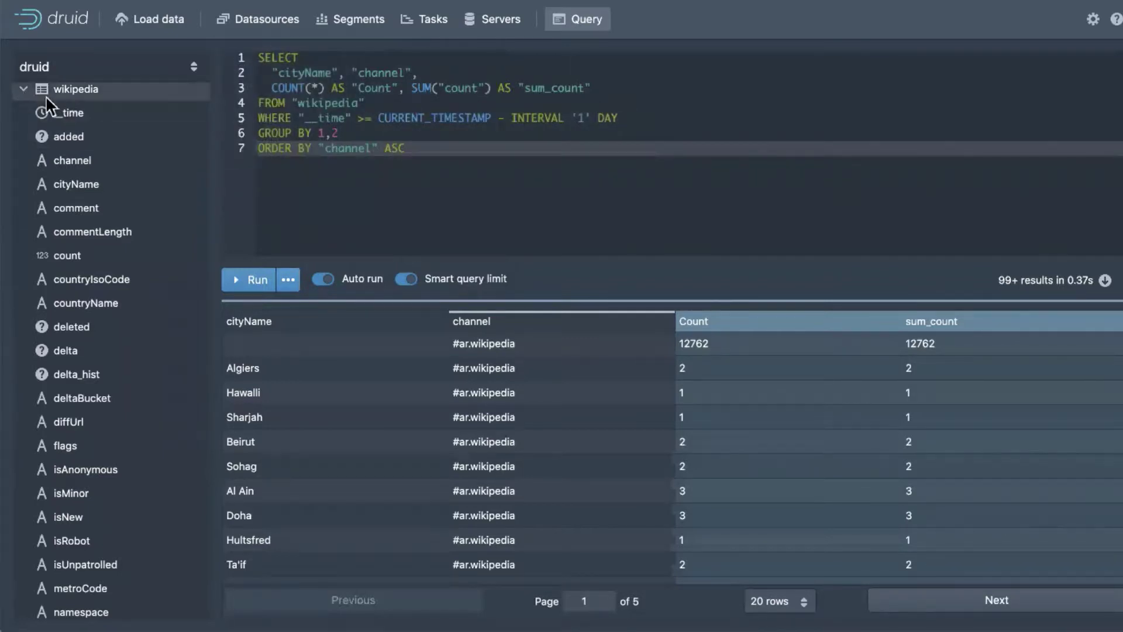
- Change the query's __time filter to the latest hour
left_click(83, 115)
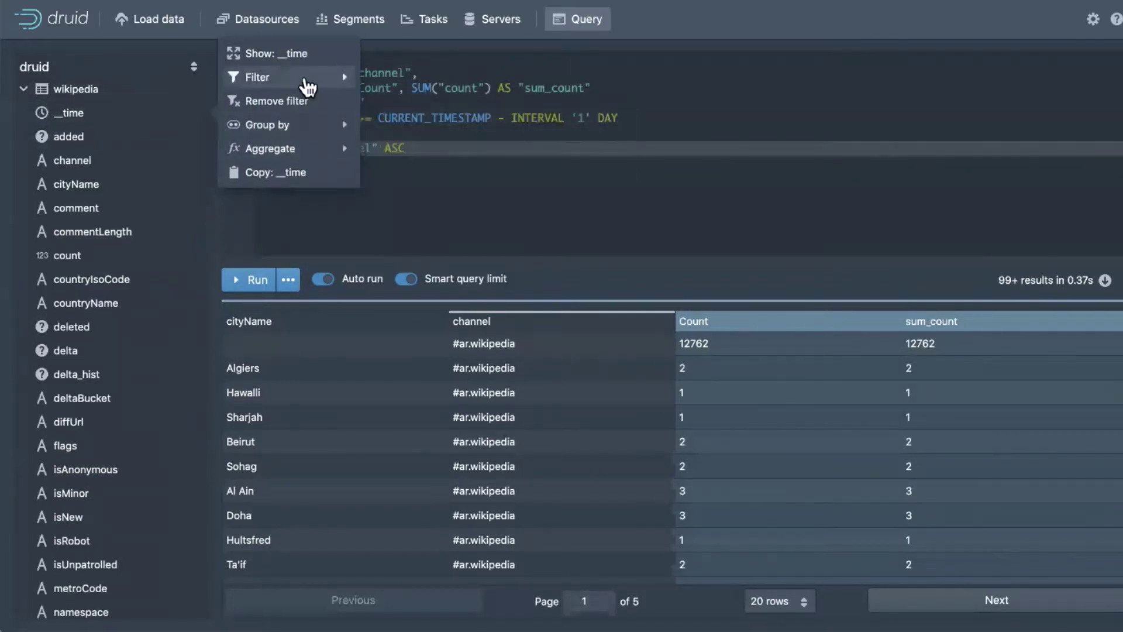
mouse_move(330, 77)
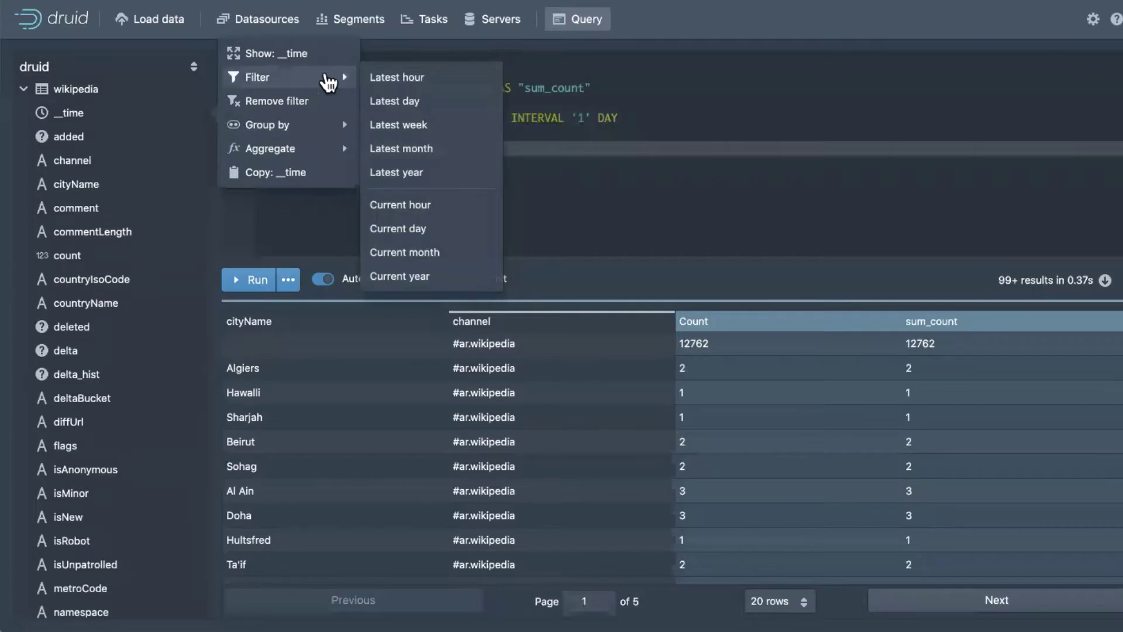
left_click(395, 86)
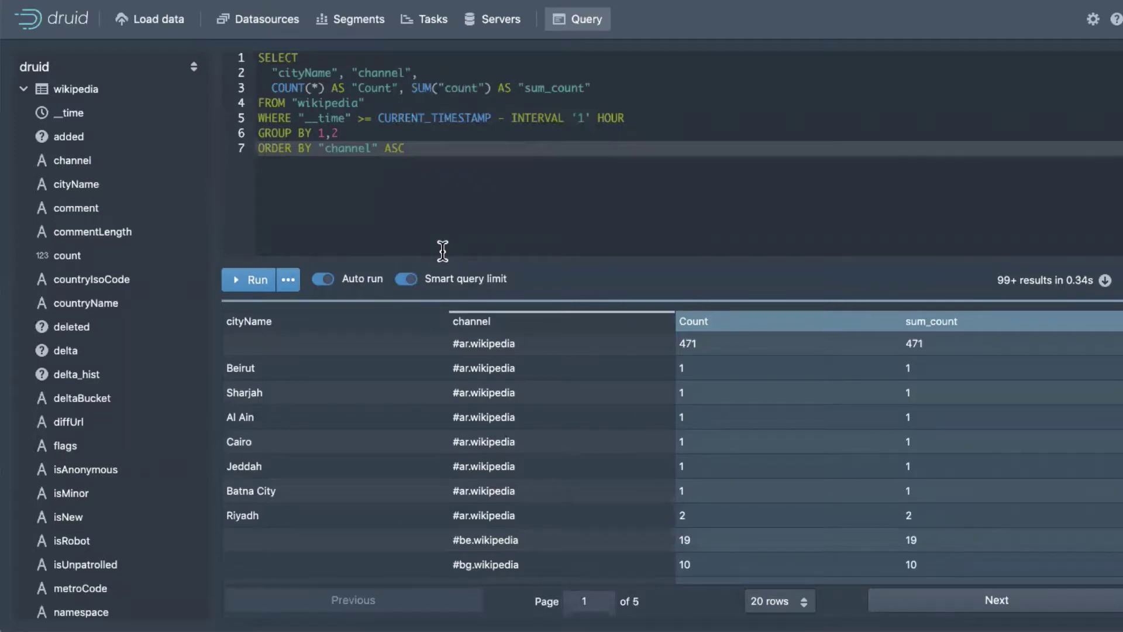
- Explain the SQL query and examine its native query plan from beginning to end
left_click_drag(257, 54, 478, 212)
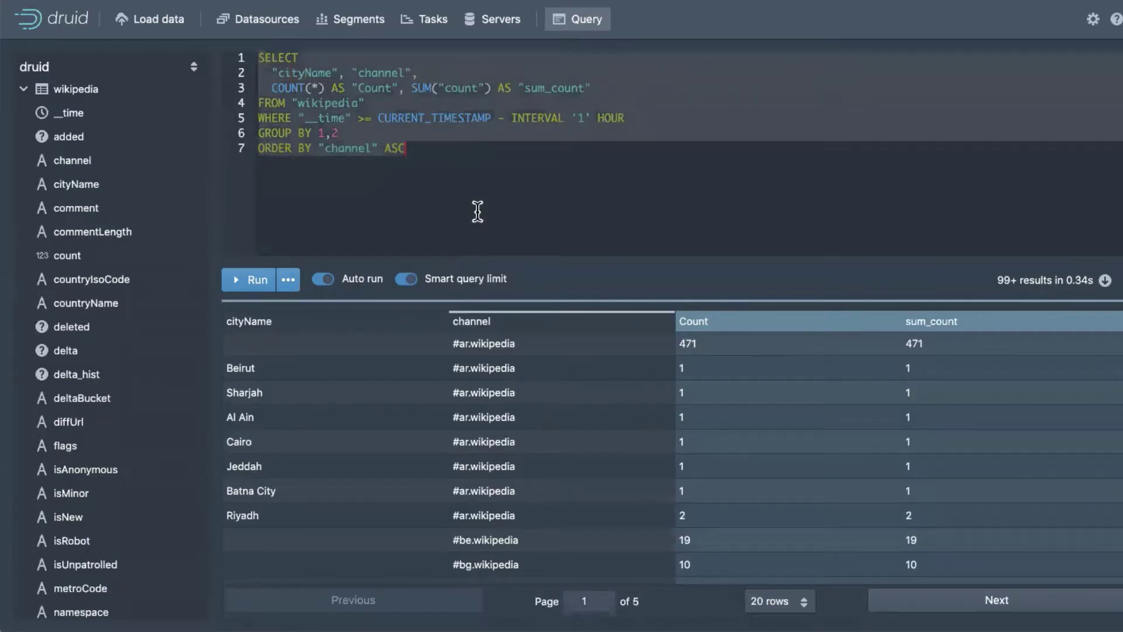
left_click(477, 212)
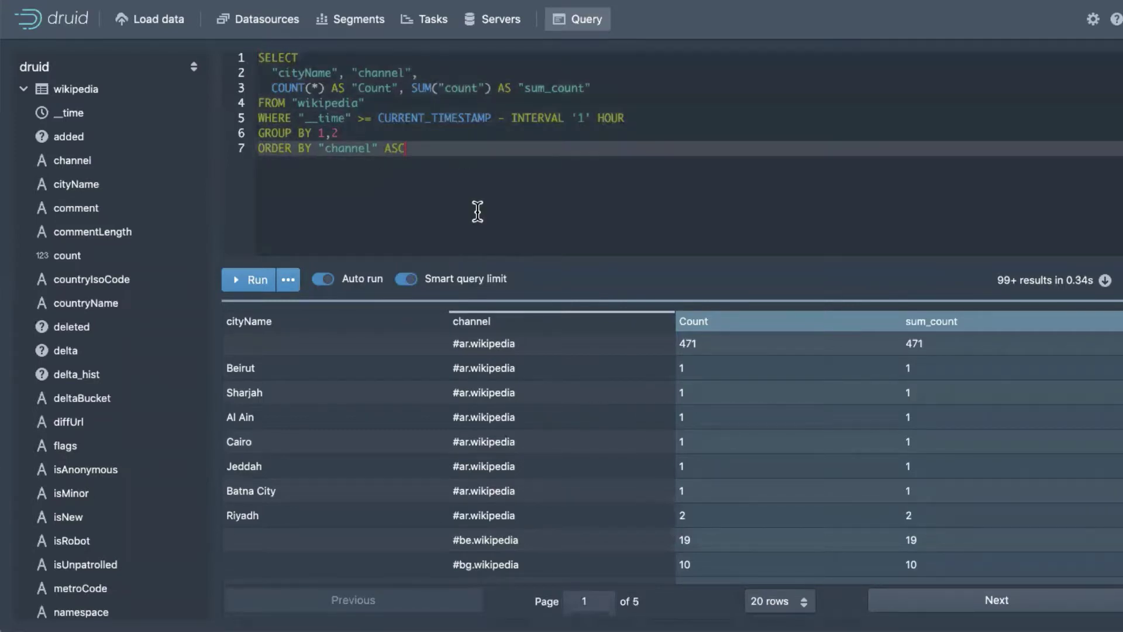
left_click(291, 282)
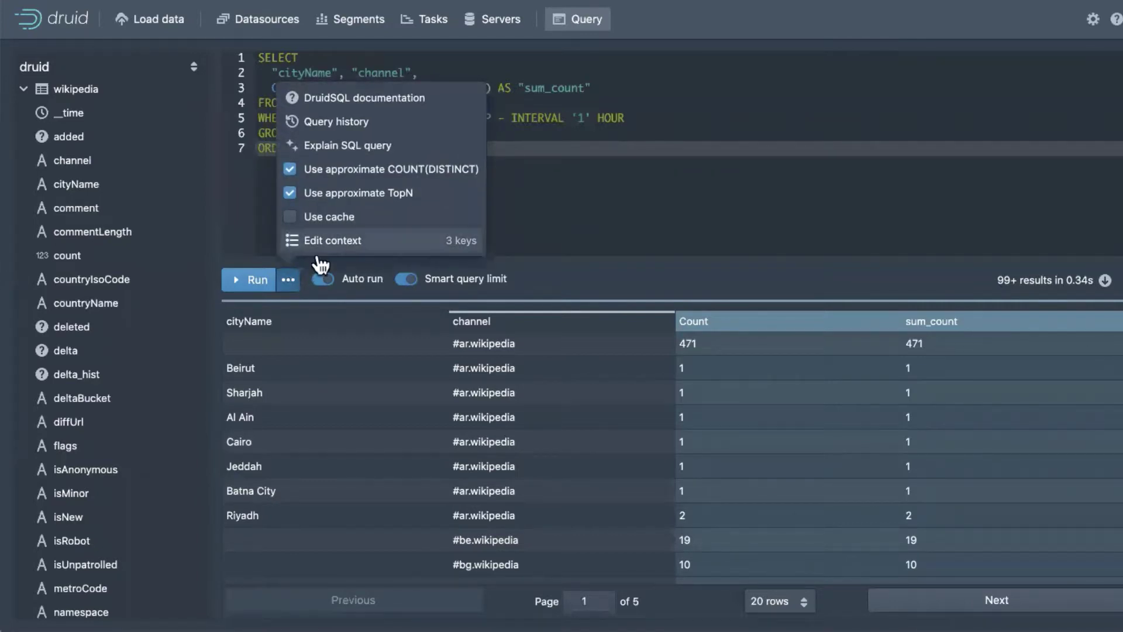
left_click(375, 146)
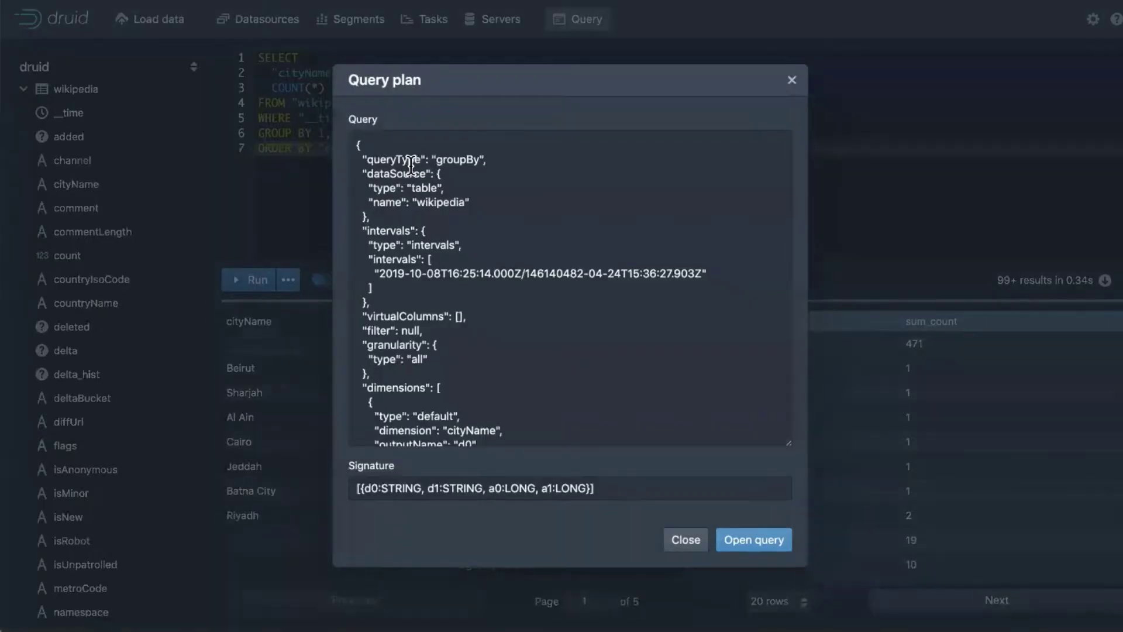
scroll(411, 166, "down", 10)
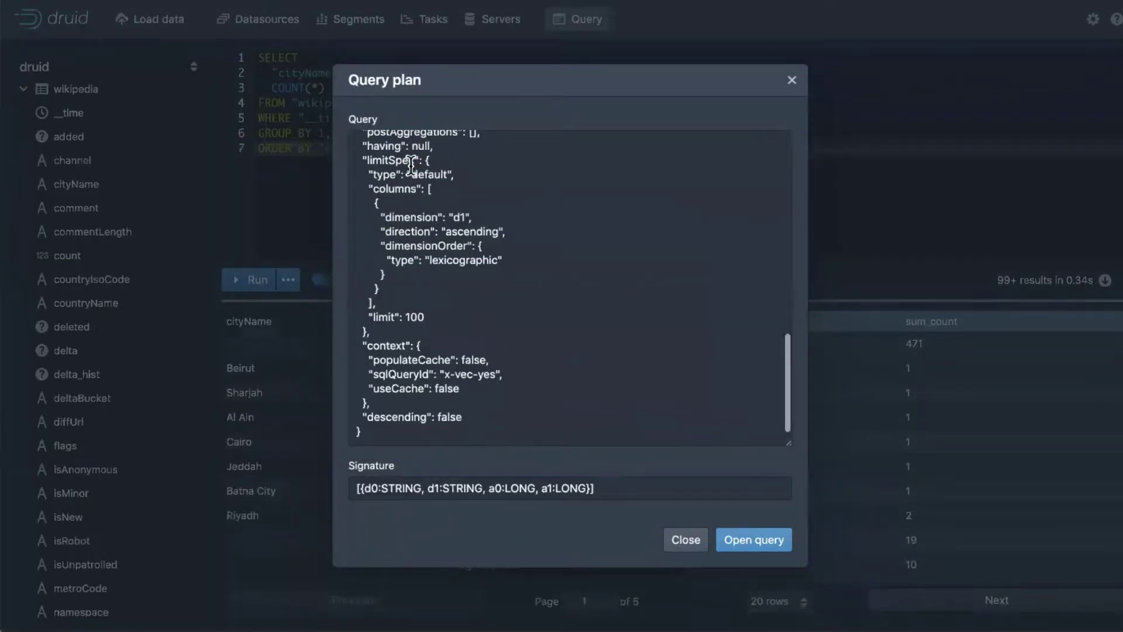
scroll(413, 164, "up", 10)
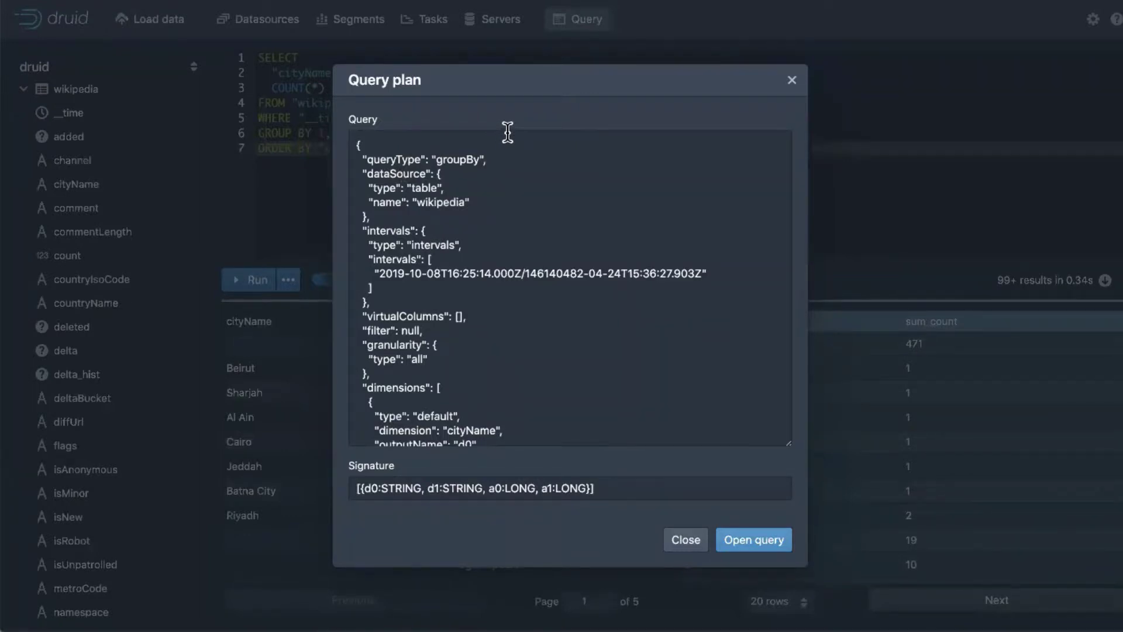
- Close the query plan and review several earlier queries in the query history
left_click(793, 77)
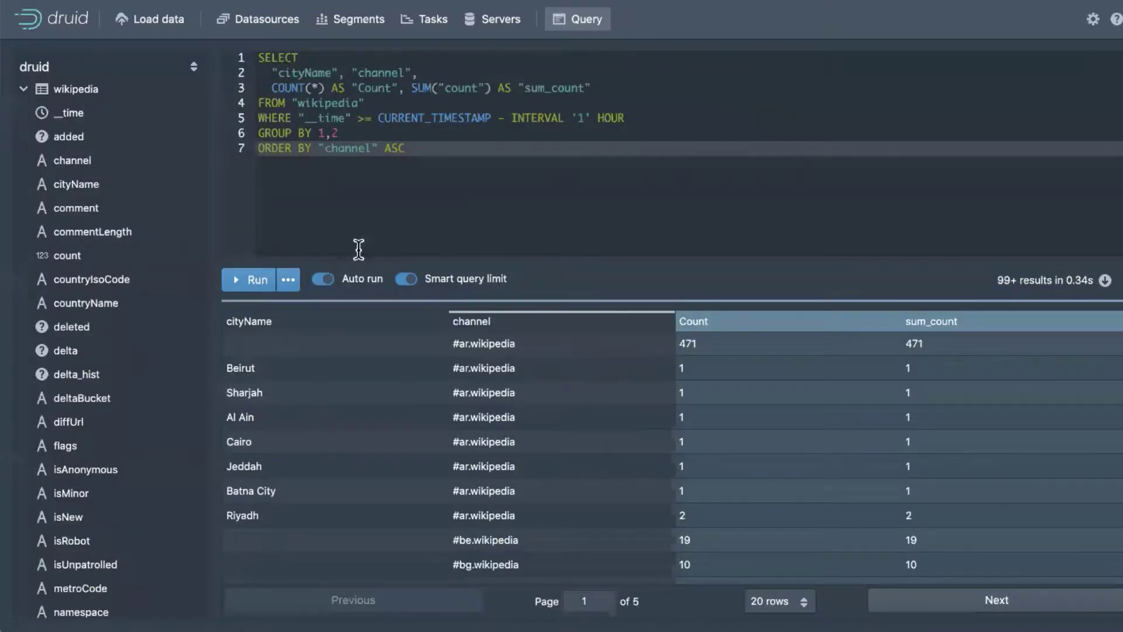
left_click(288, 279)
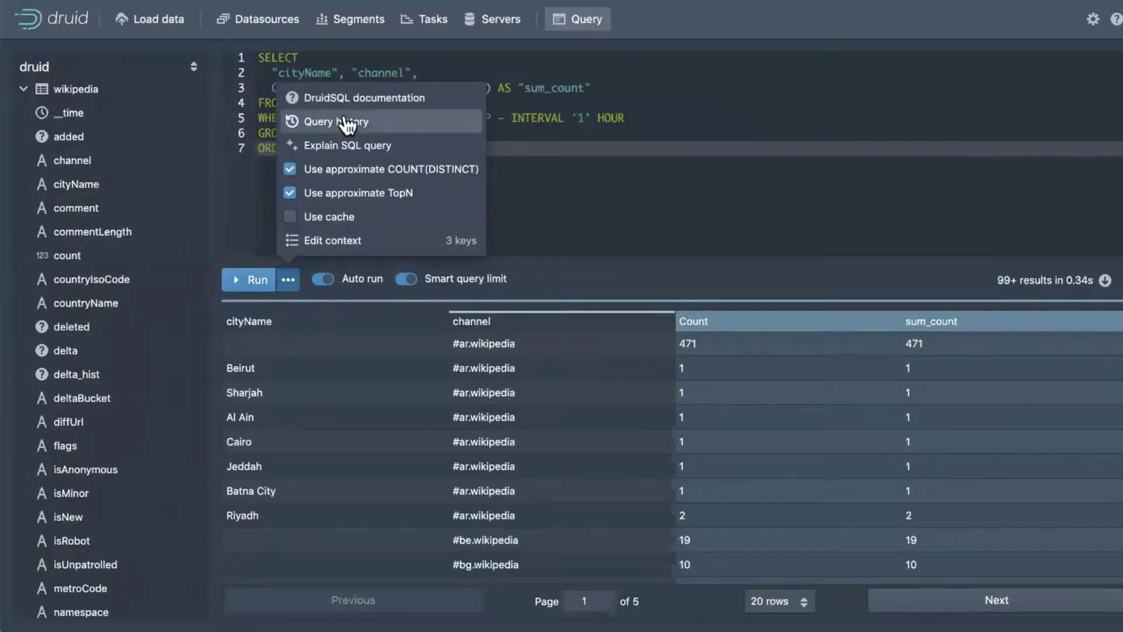
left_click(346, 121)
left_click(311, 148)
left_click(306, 220)
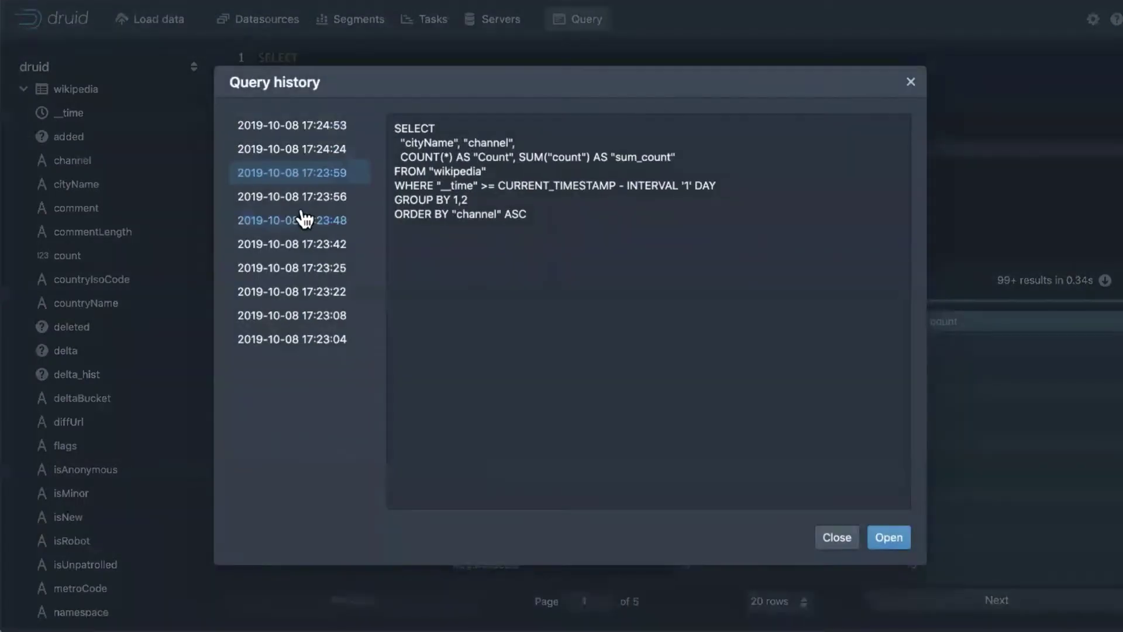
left_click(298, 270)
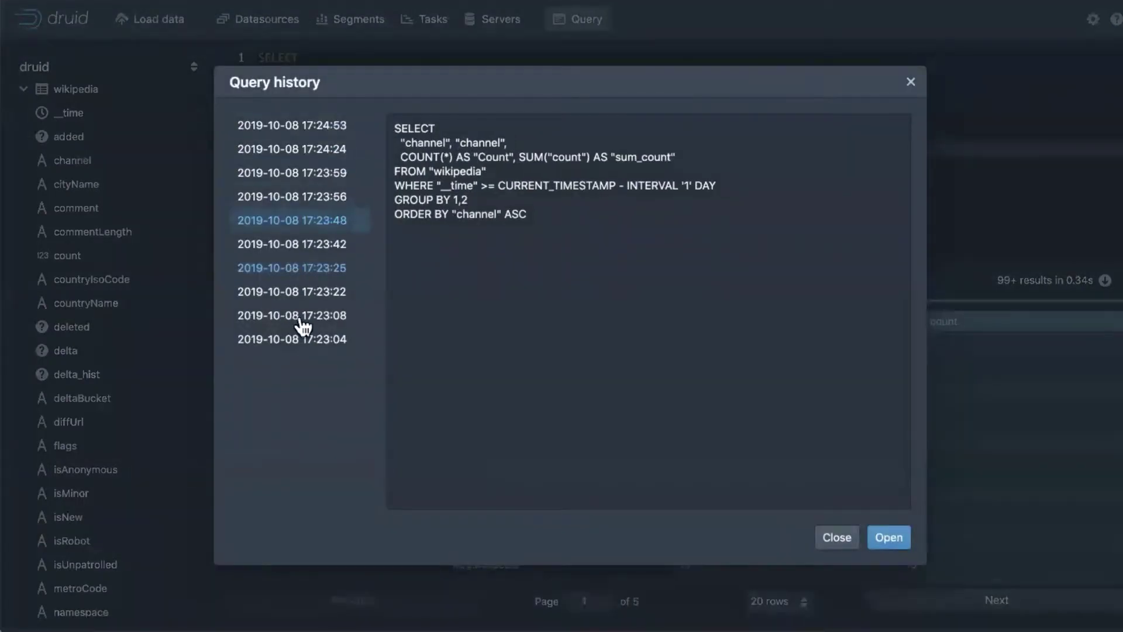
left_click(912, 83)
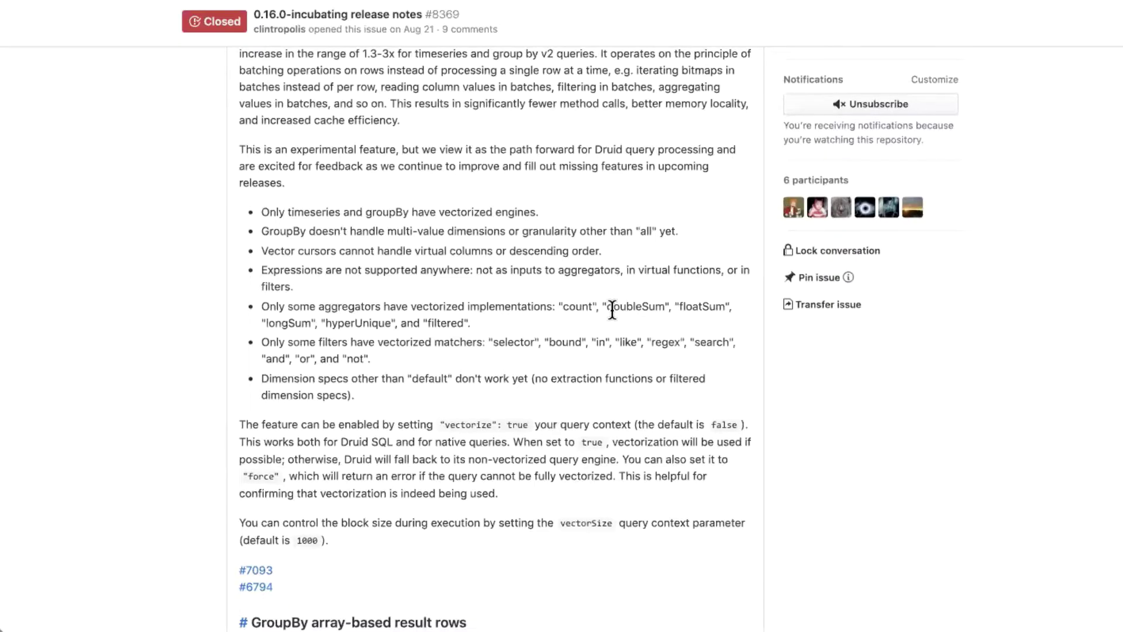
- Switch to the 0.16.0-incubating release notes on GitHub and find the "Official Docker image" section by searching for "docke"
key("ctrl+f")
type("doc")
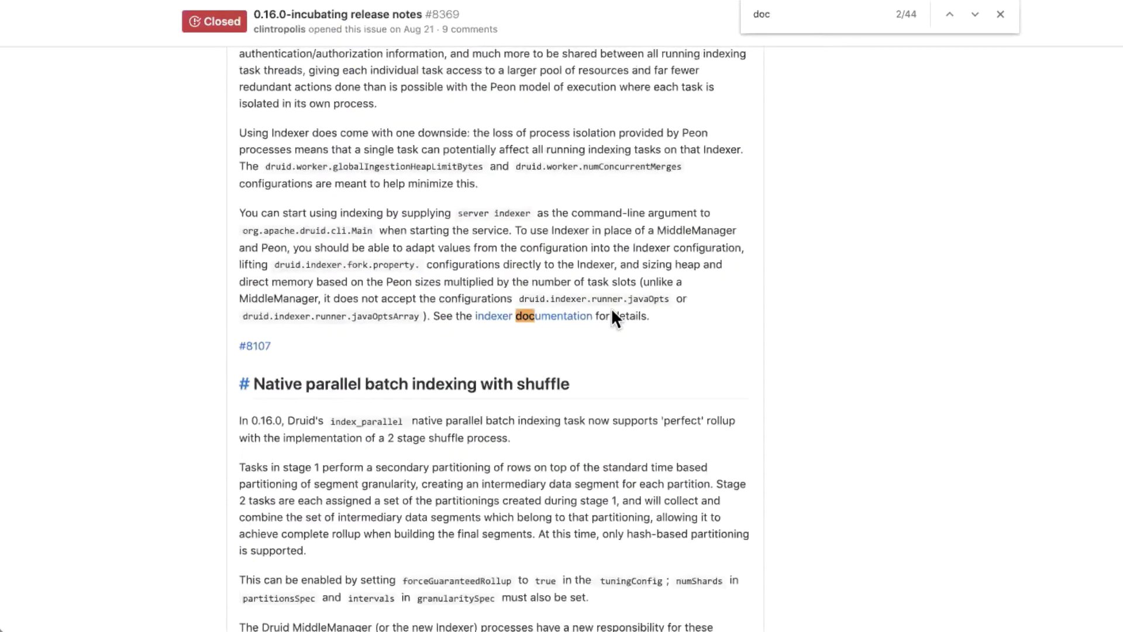
type("ke")
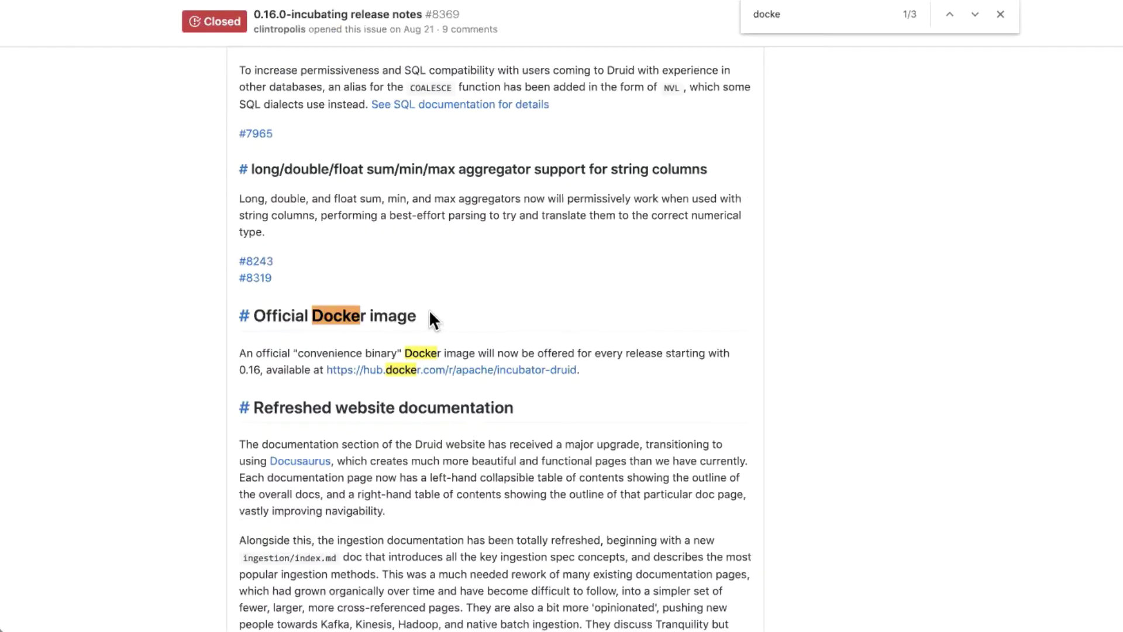
left_click_drag(430, 312, 315, 298)
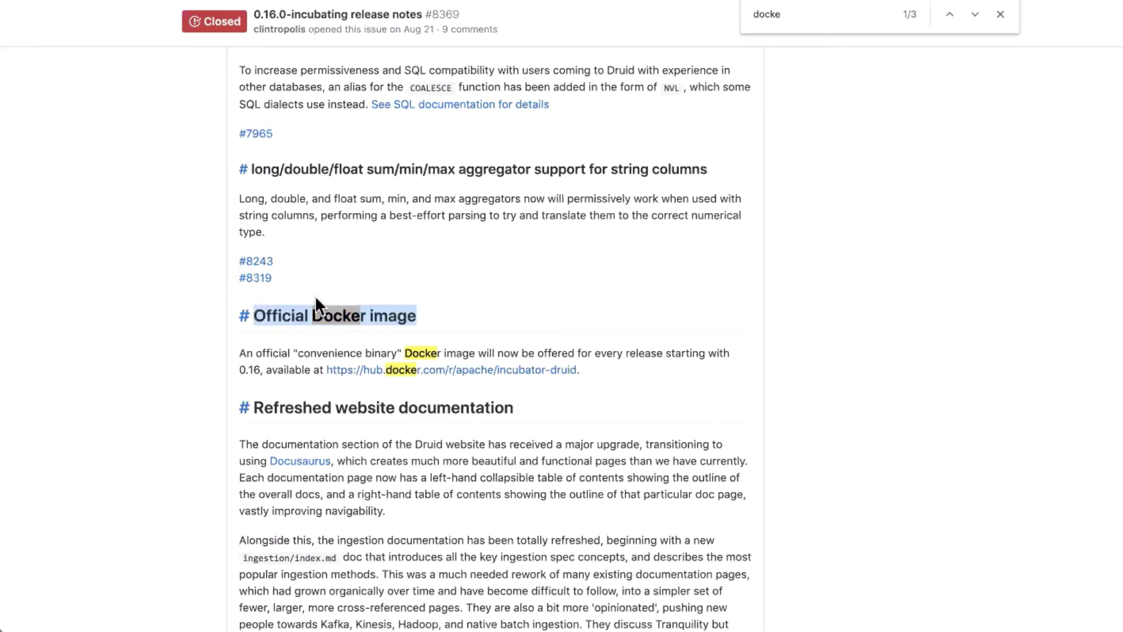
left_click(315, 294)
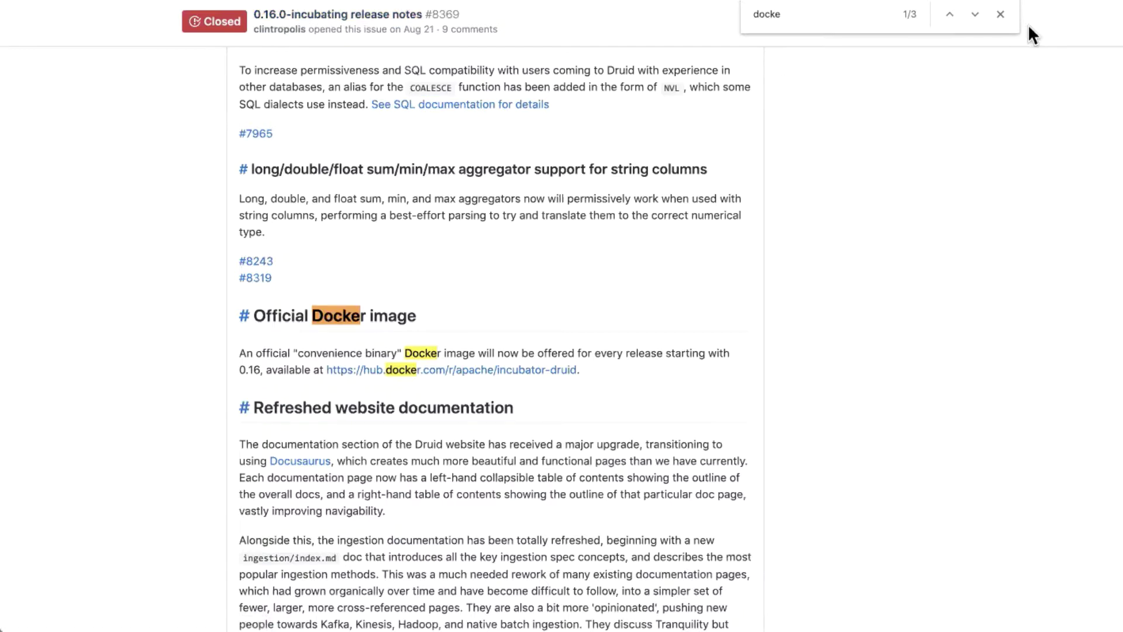
left_click(1000, 14)
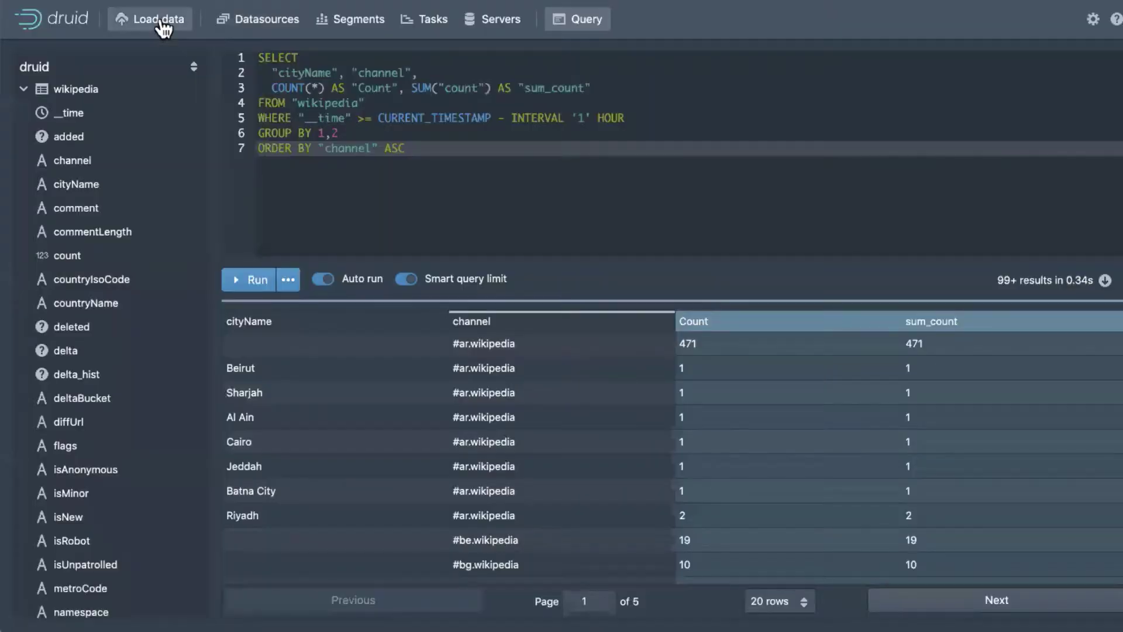
- Start a new ingestion spec in the Druid console and view the Amazon S3 and HDFS source options
left_click(153, 18)
left_click(254, 111)
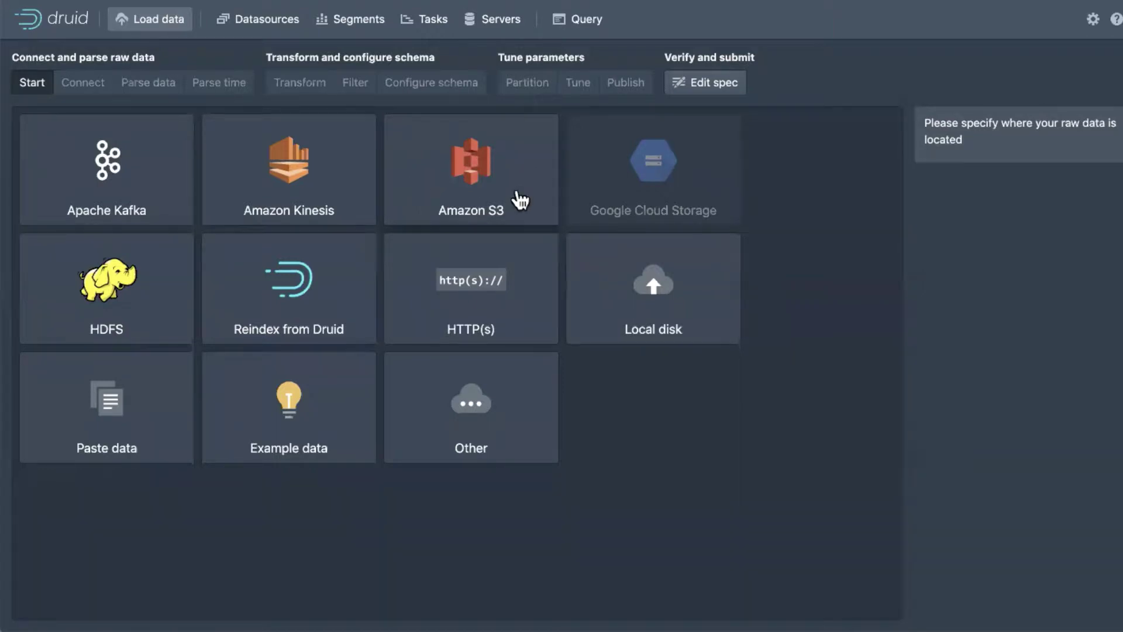
left_click(472, 167)
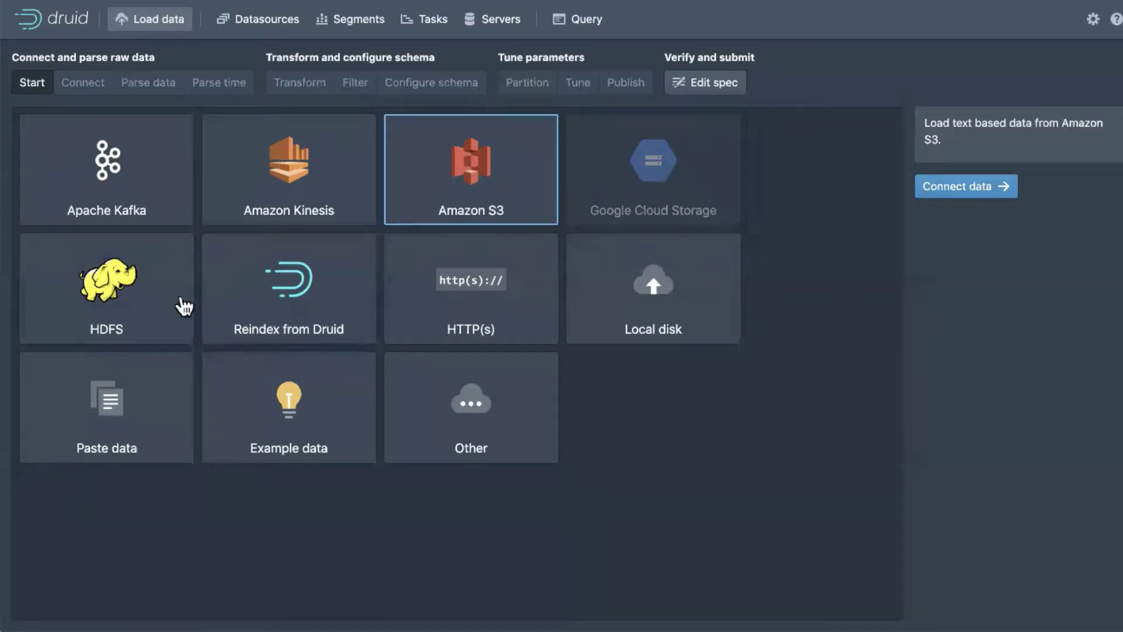
left_click(160, 303)
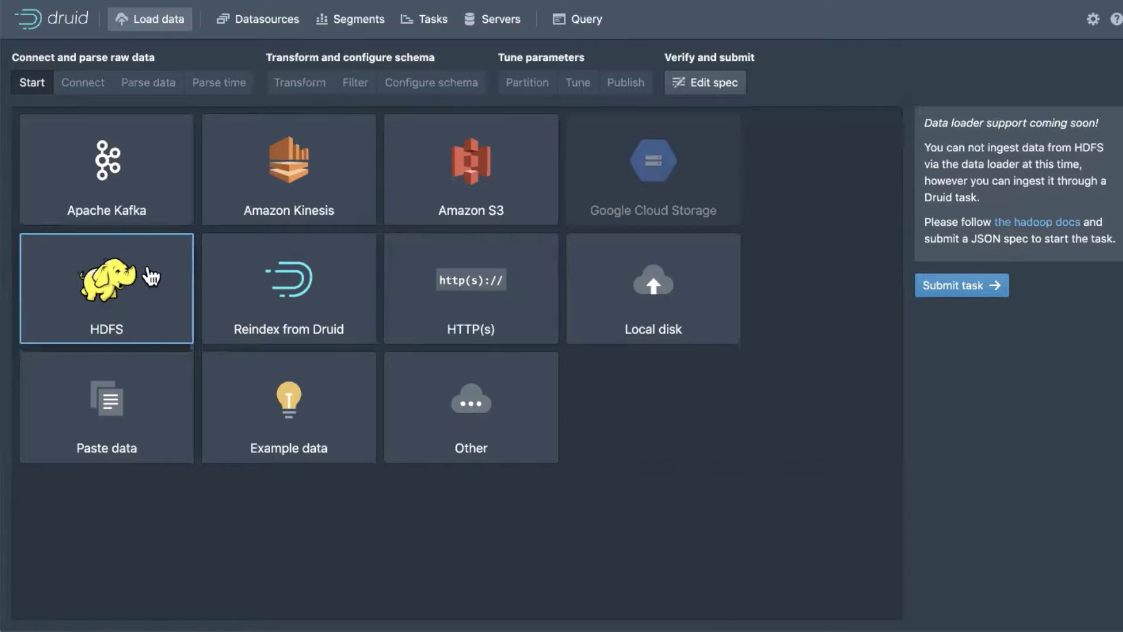
- Load the Wikipedia Edits example dataset, parse its data, and go to the spec's partition settings
left_click(283, 392)
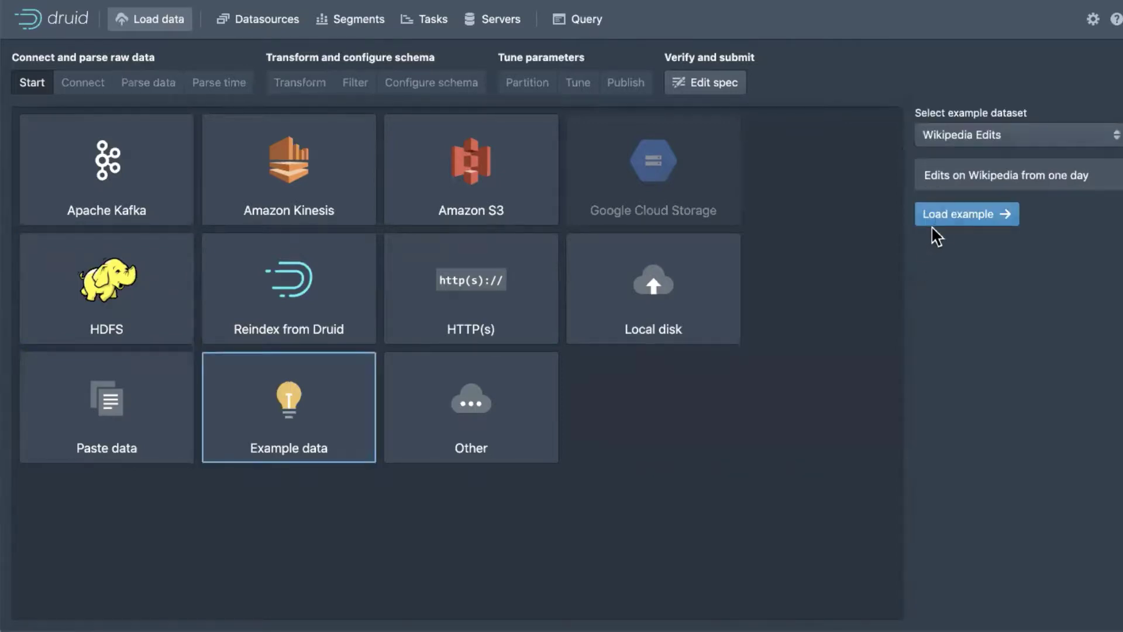
left_click(934, 222)
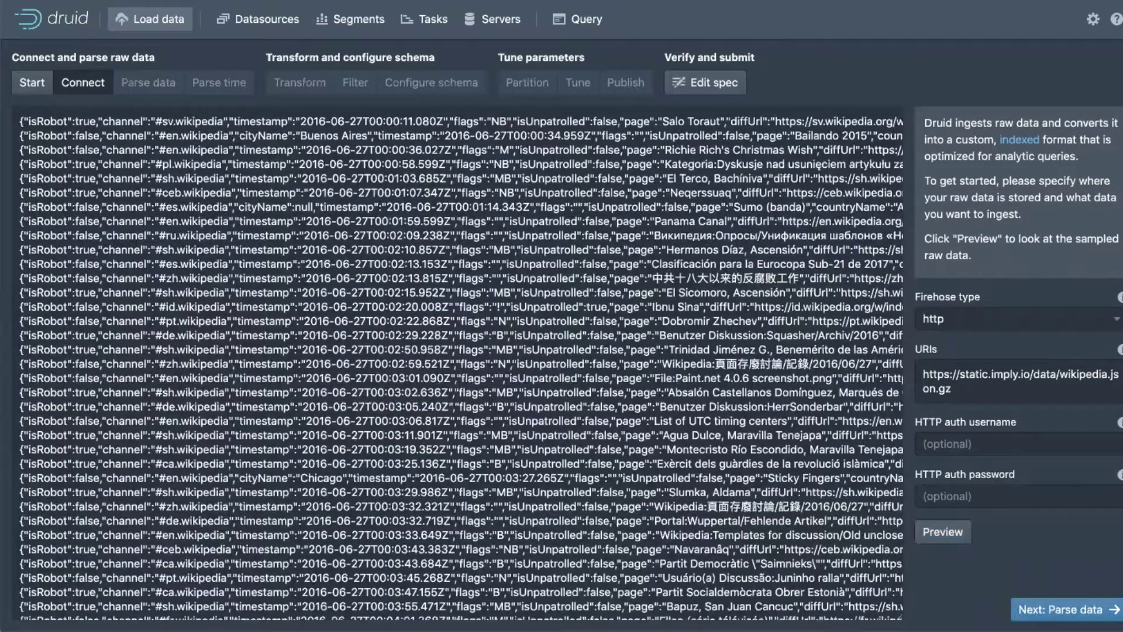
left_click(1060, 609)
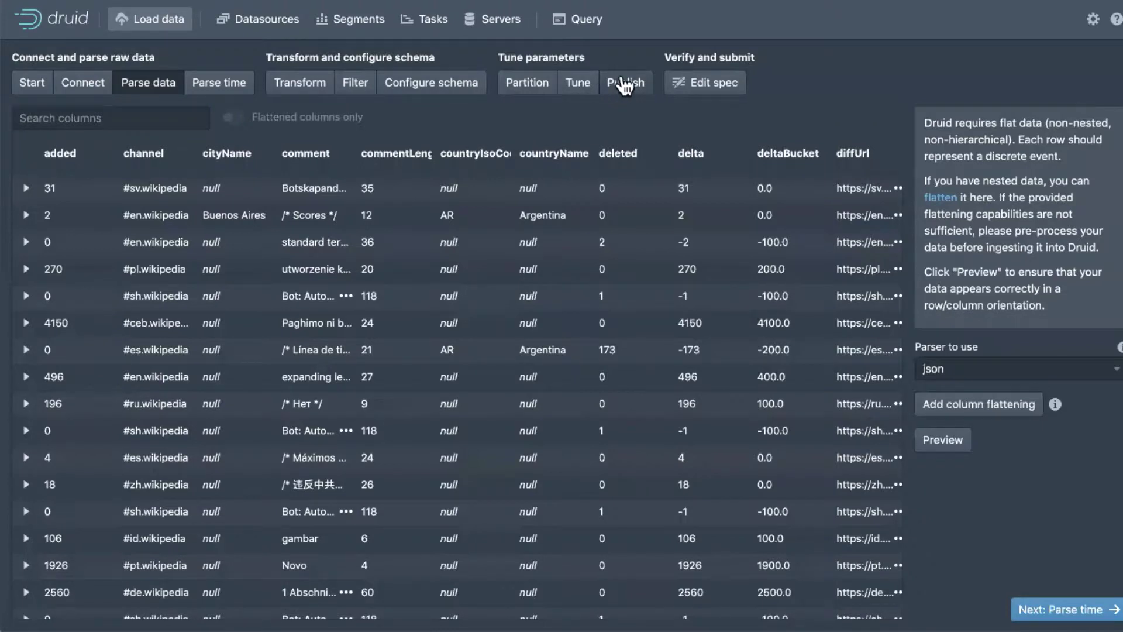
left_click(533, 85)
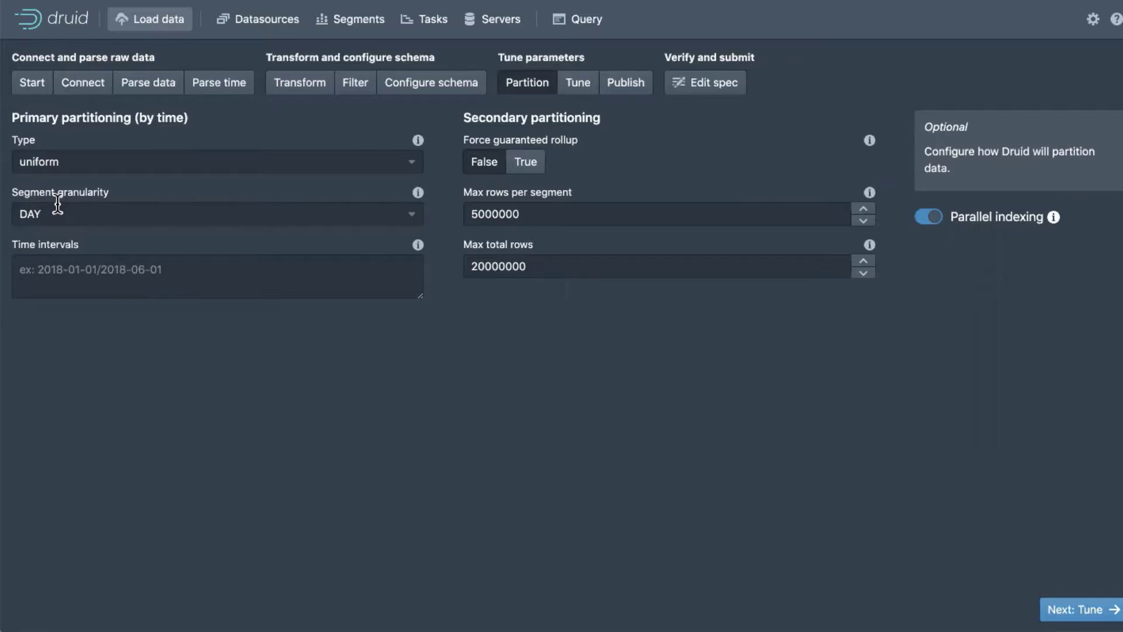
- View the compaction configuration of the twitter_bhopp datasource and close it without submitting changes
left_click(284, 23)
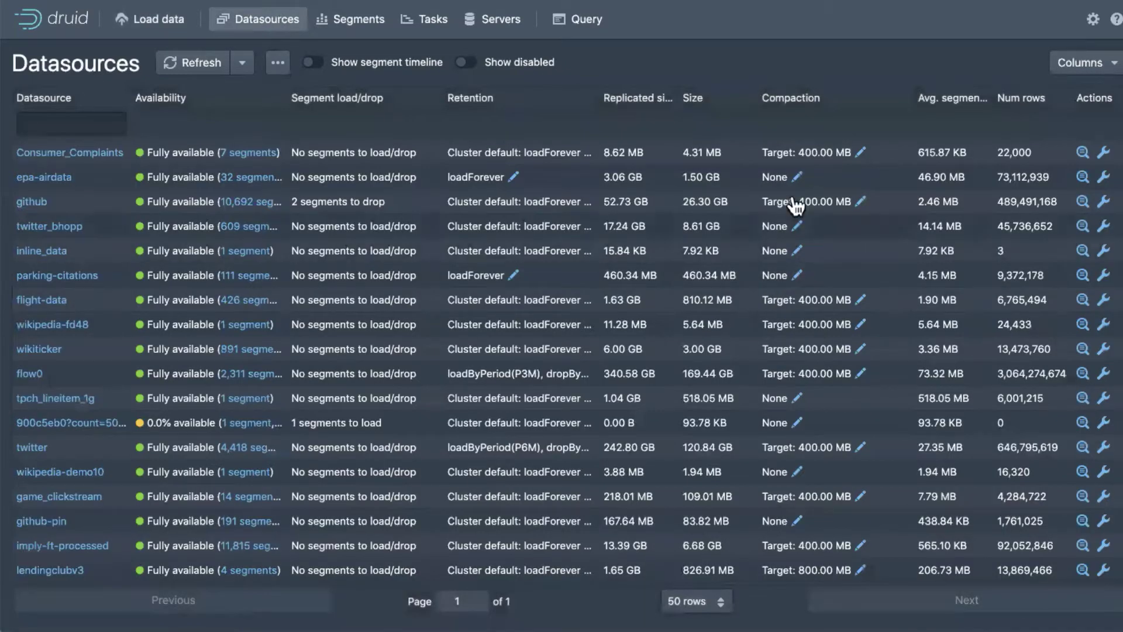
left_click(798, 226)
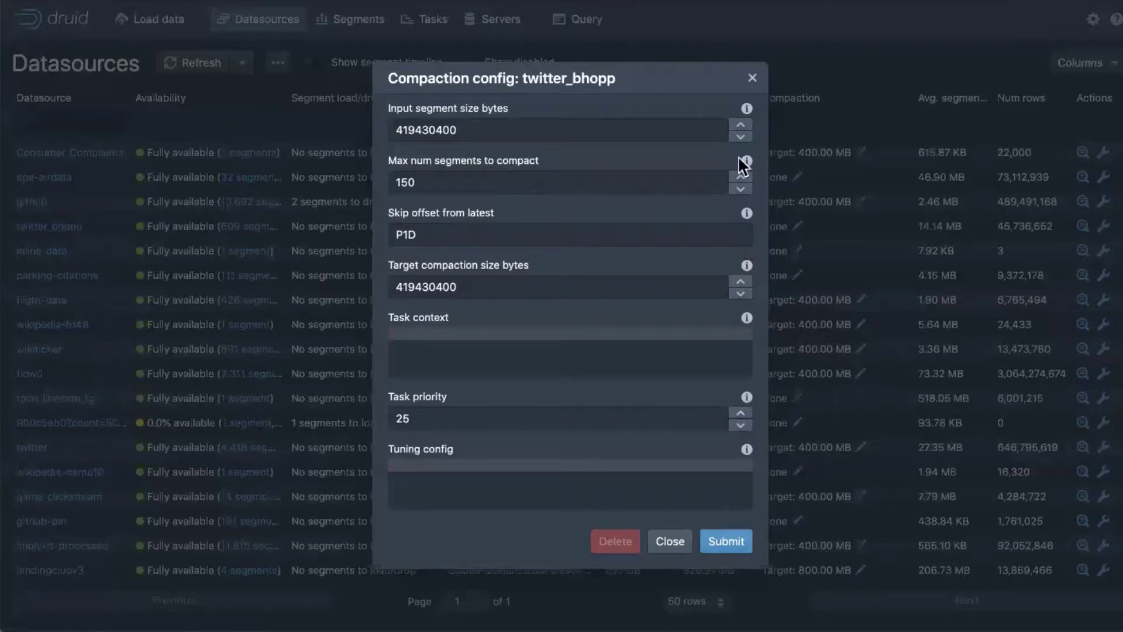
left_click(752, 76)
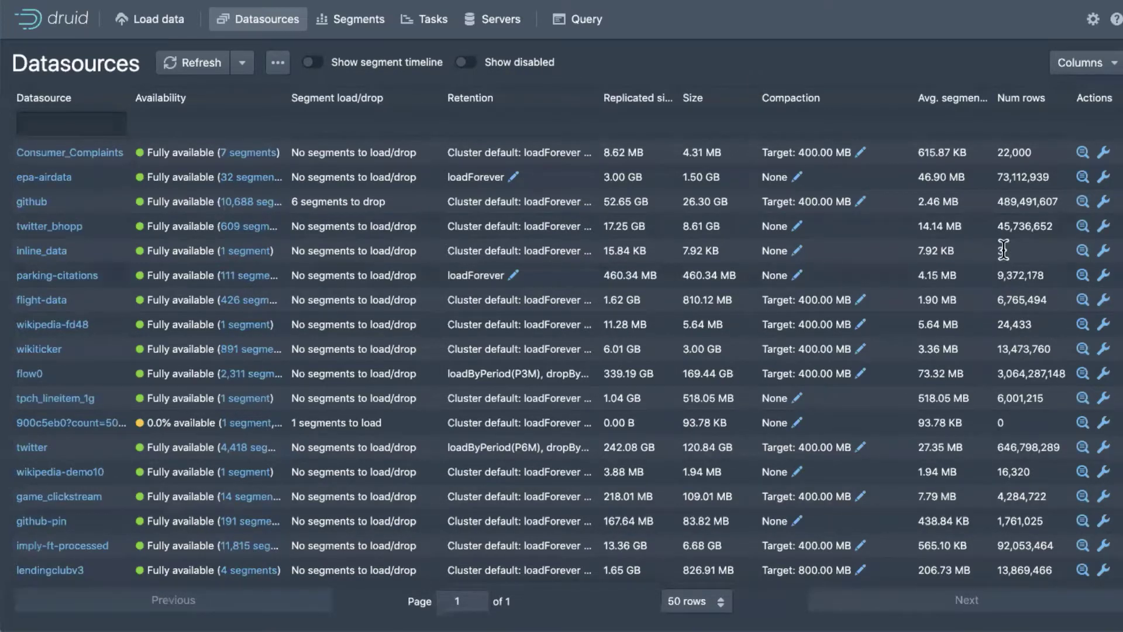
- Examine the ip2grove lookup's map spec in the lookups list, closing it without submitting changes
left_click(1093, 19)
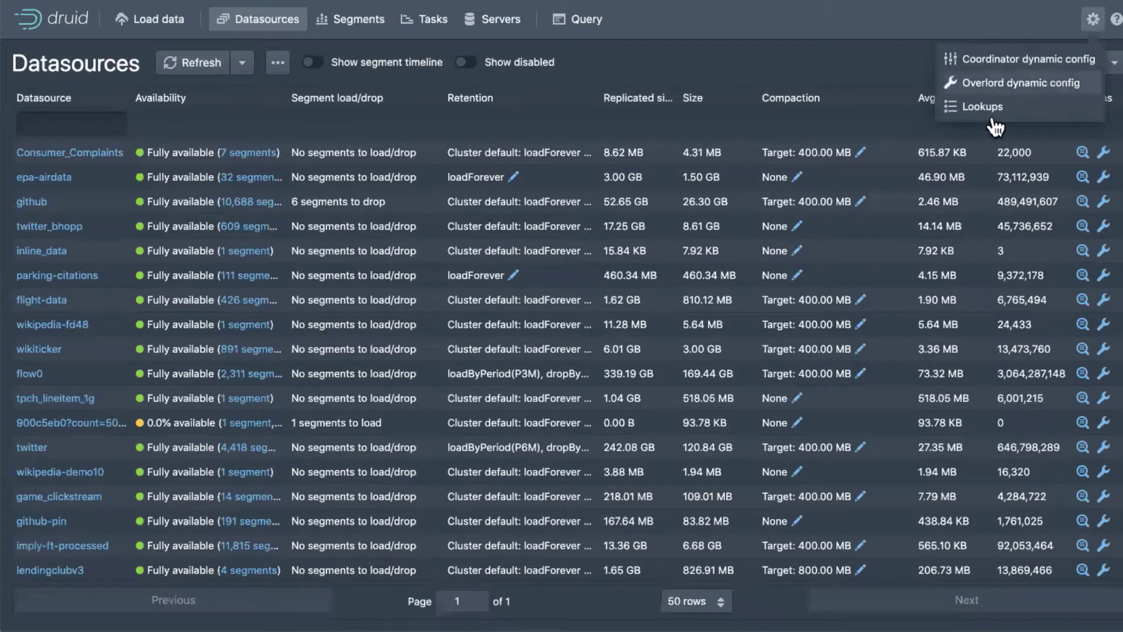
left_click(993, 107)
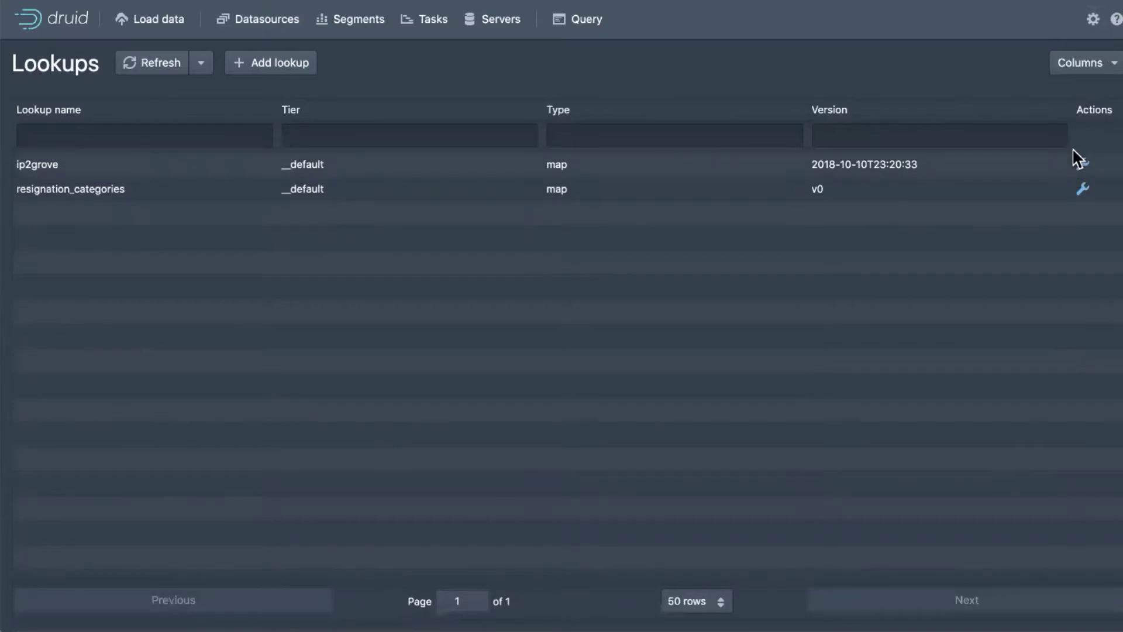
left_click(1082, 166)
left_click(1062, 195)
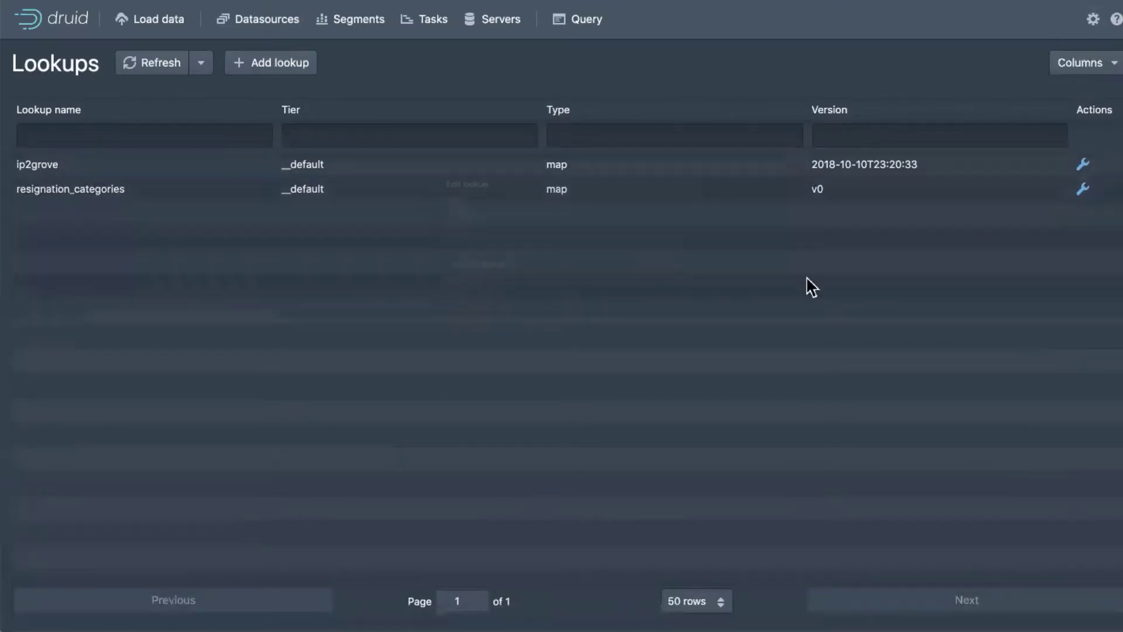
scroll(716, 311, "down", 5)
scroll(539, 342, "up", 5)
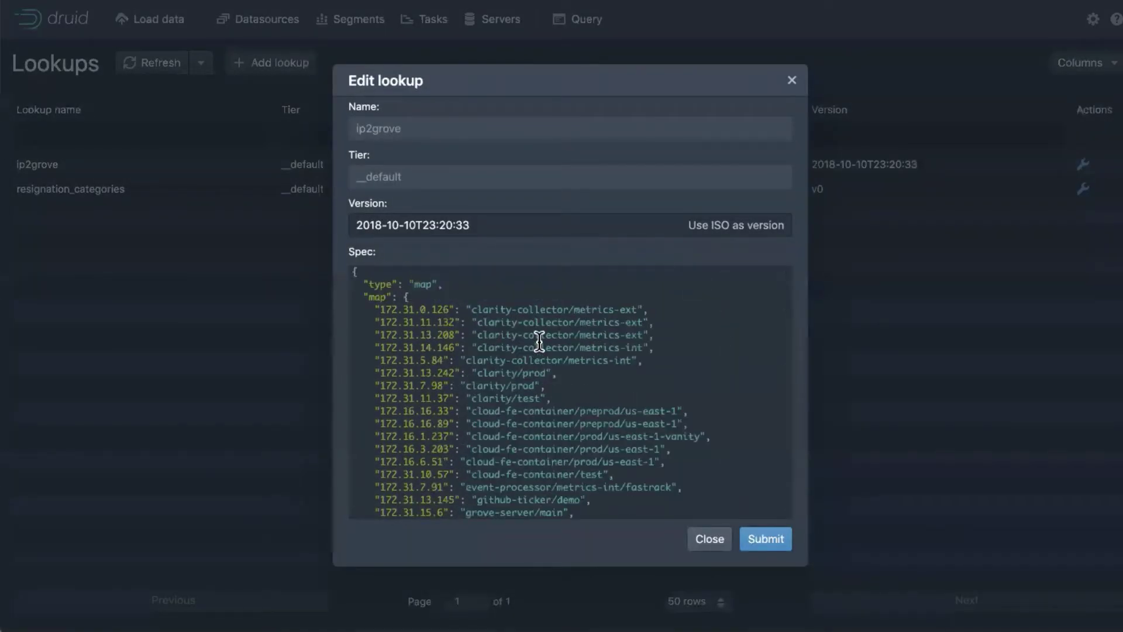
left_click(793, 82)
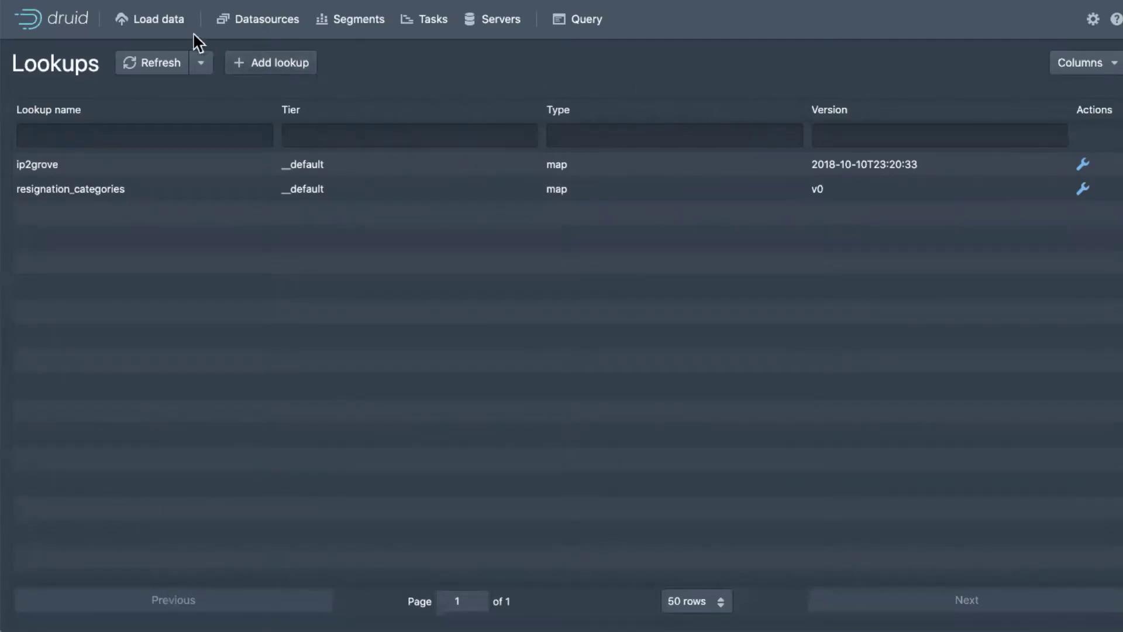
- Start a new ingestion spec, check the segments list, and return to the data source choices
left_click(158, 19)
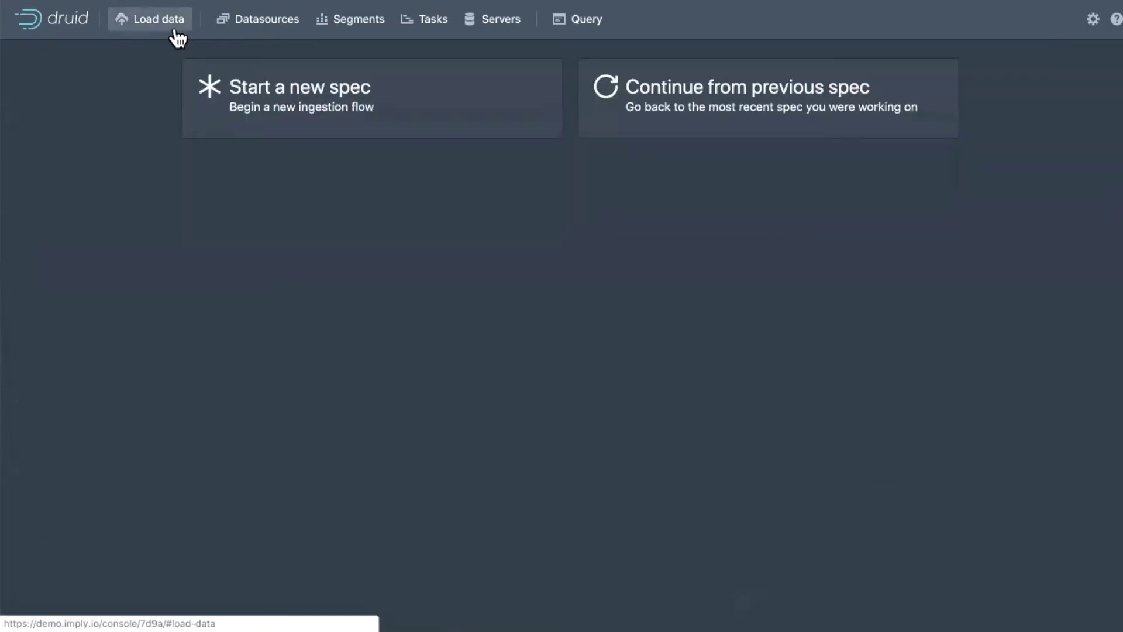
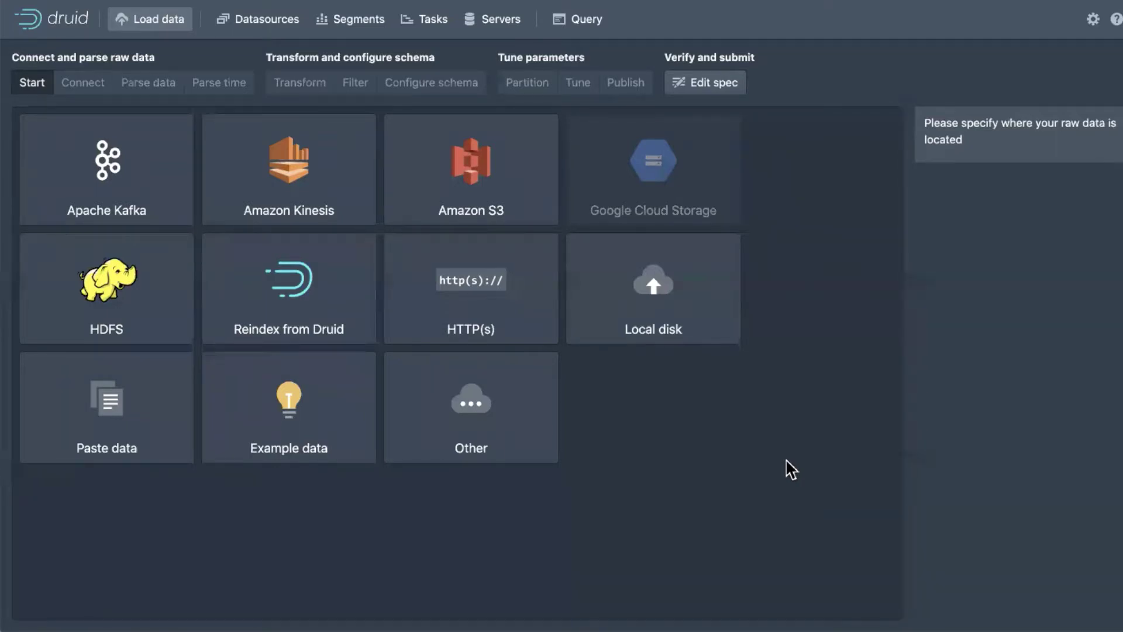
left_click(332, 19)
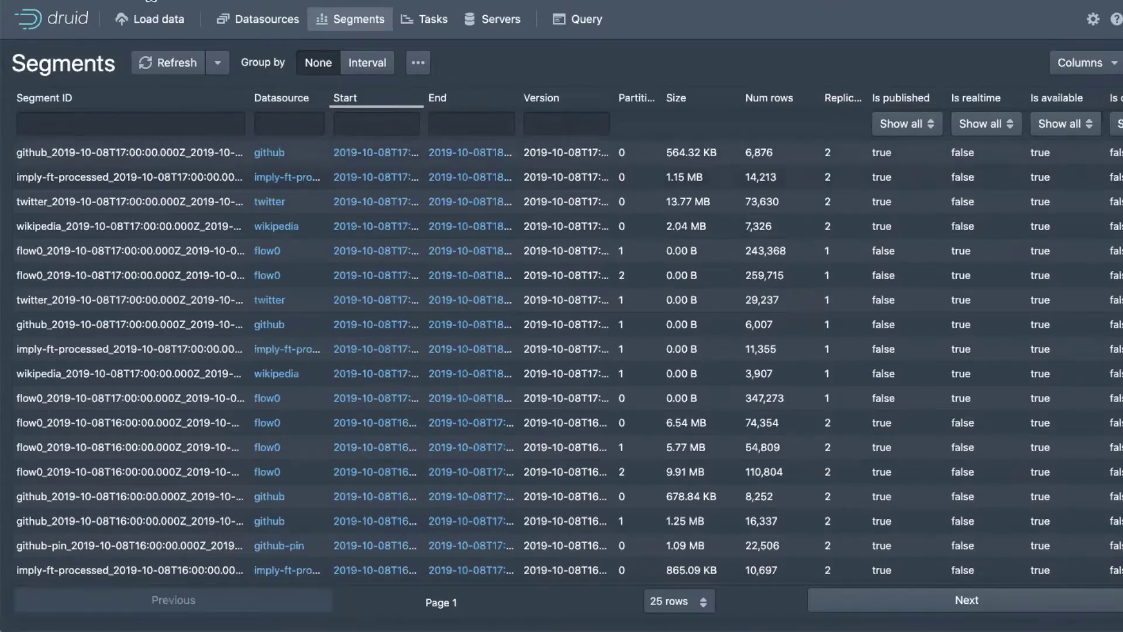
left_click(151, 25)
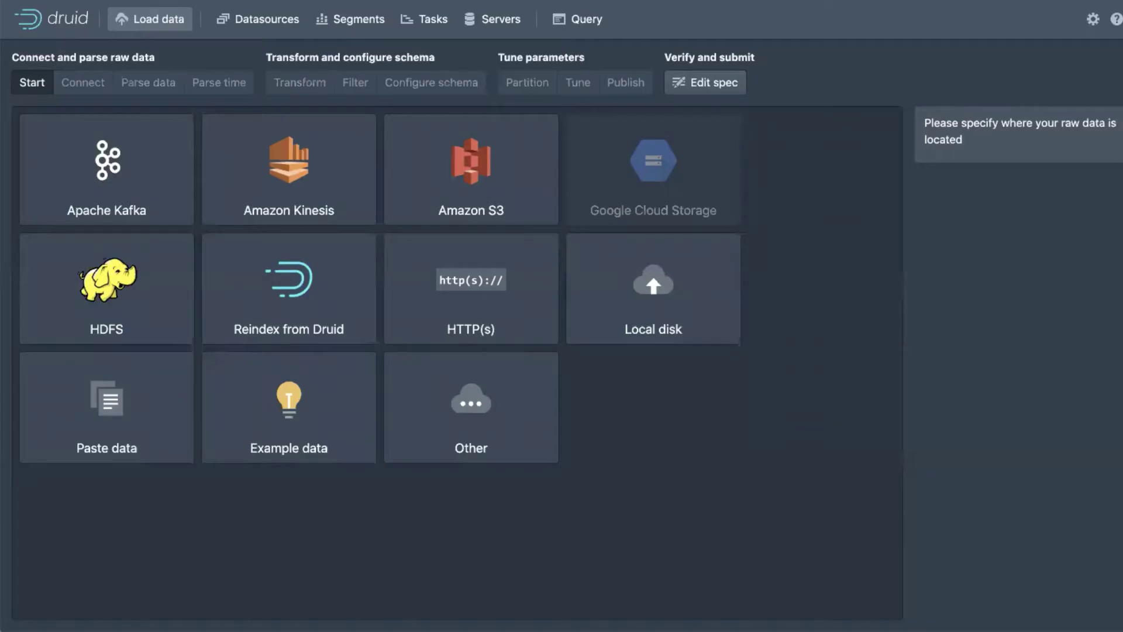
- Open the Imply website in a new tab and locate the Imply 3.1.3 on-prem download on the Get started page
key("ctrl+t")
type("imply")
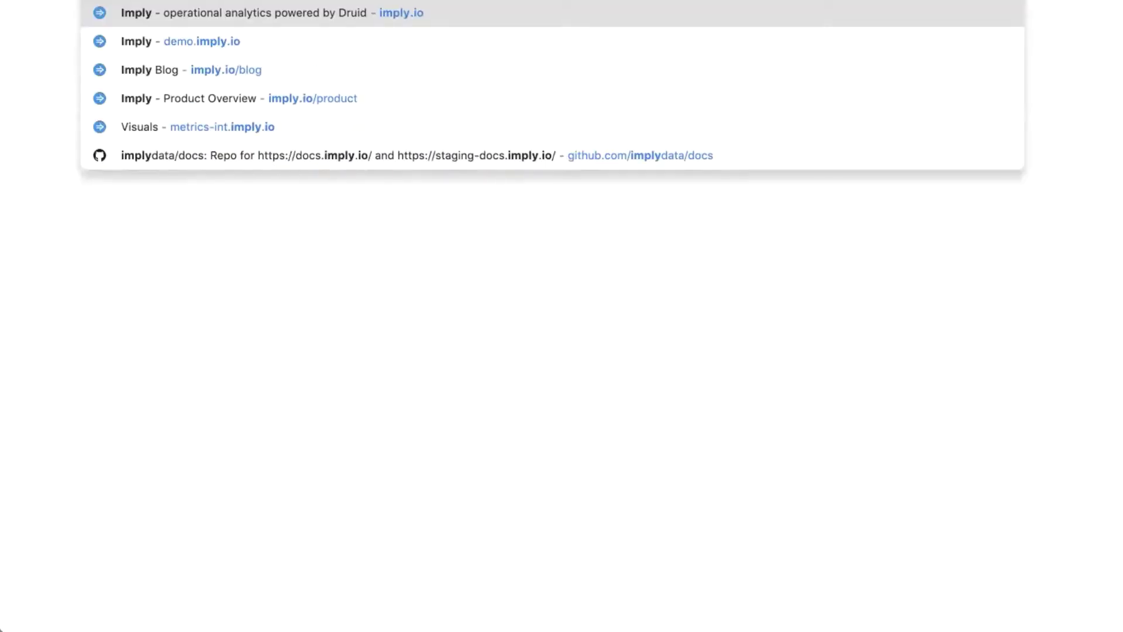
key("Return")
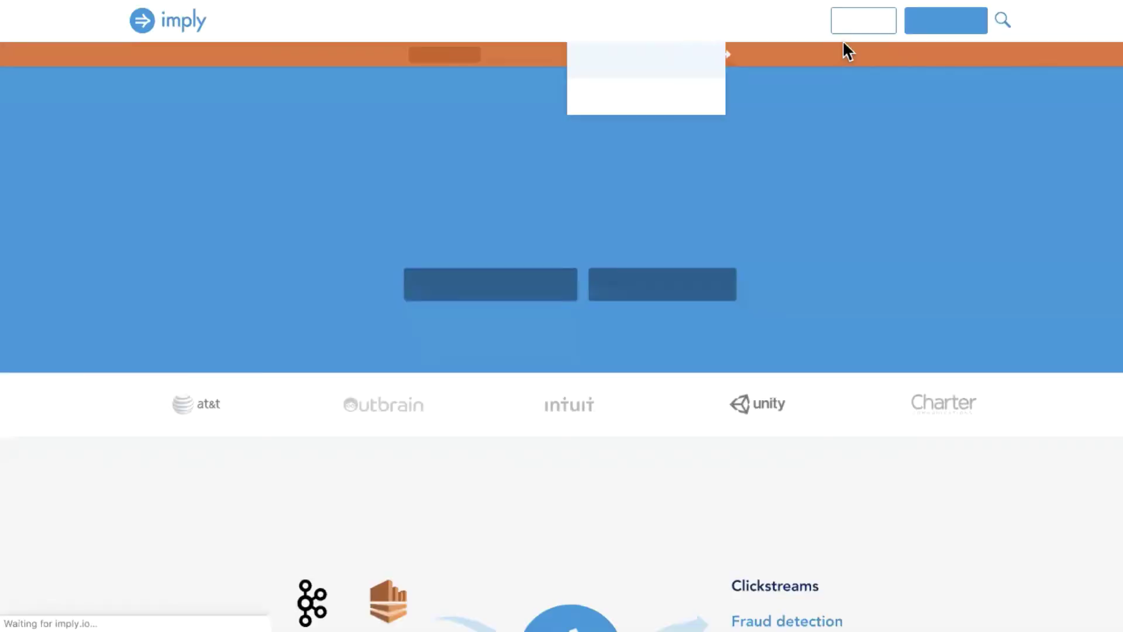
left_click(934, 25)
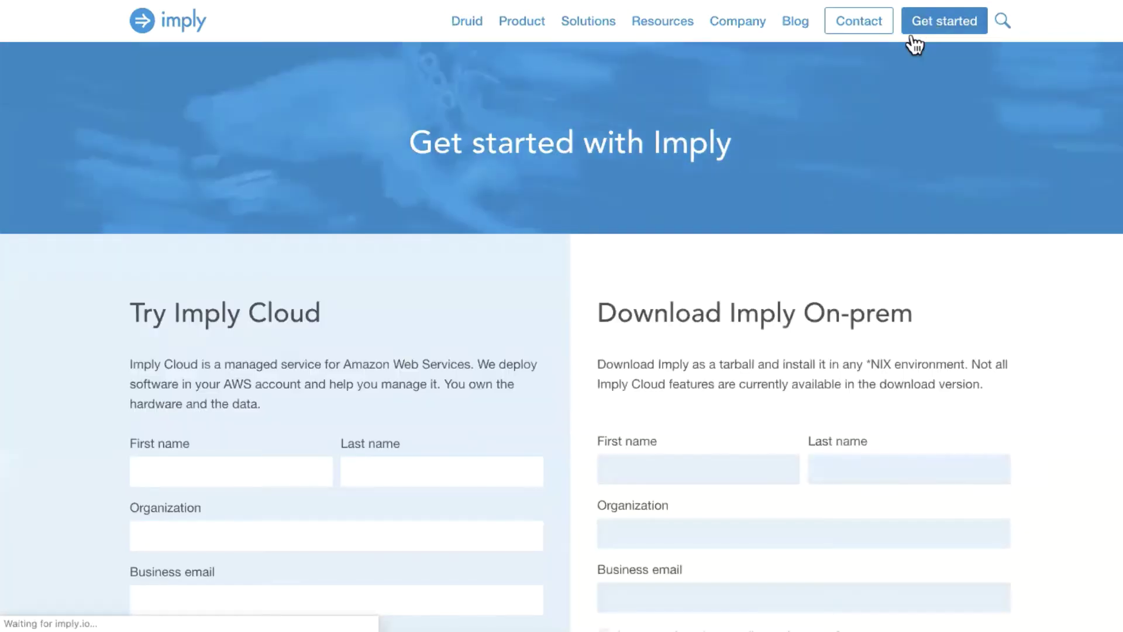
scroll(776, 205, "down", 1)
scroll(777, 205, "down", 1)
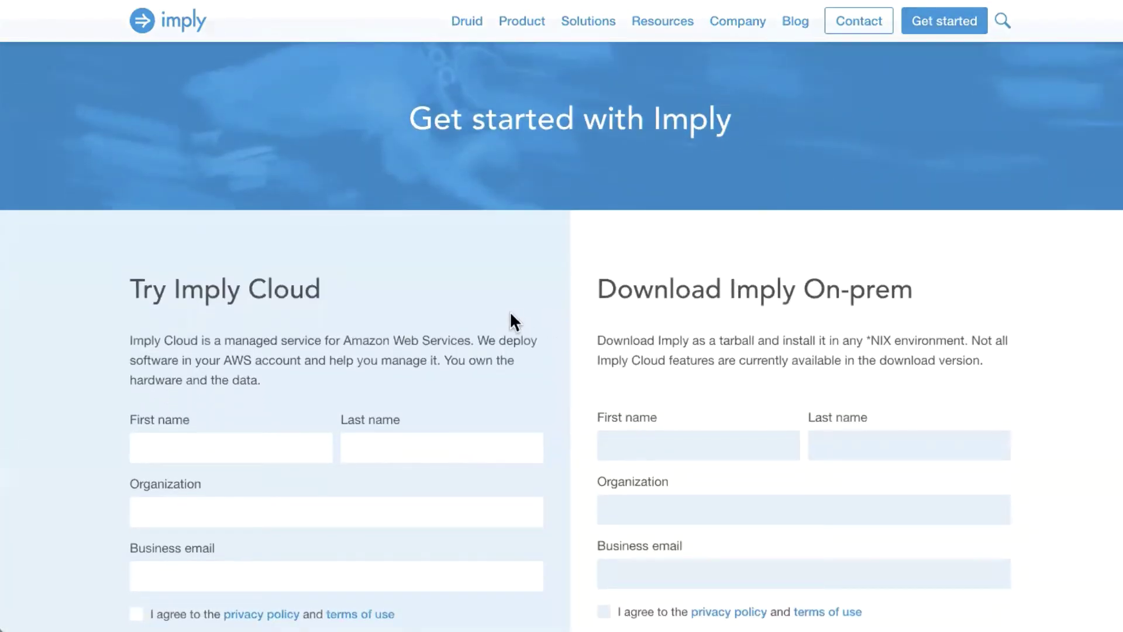
scroll(805, 210, "down", 10)
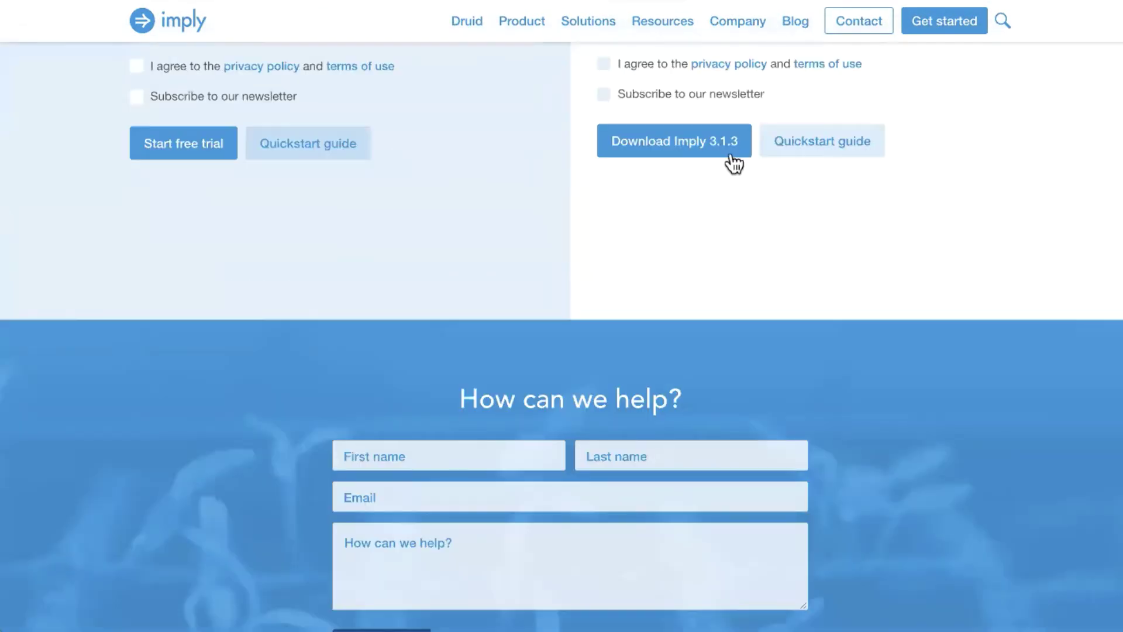
left_click(732, 155)
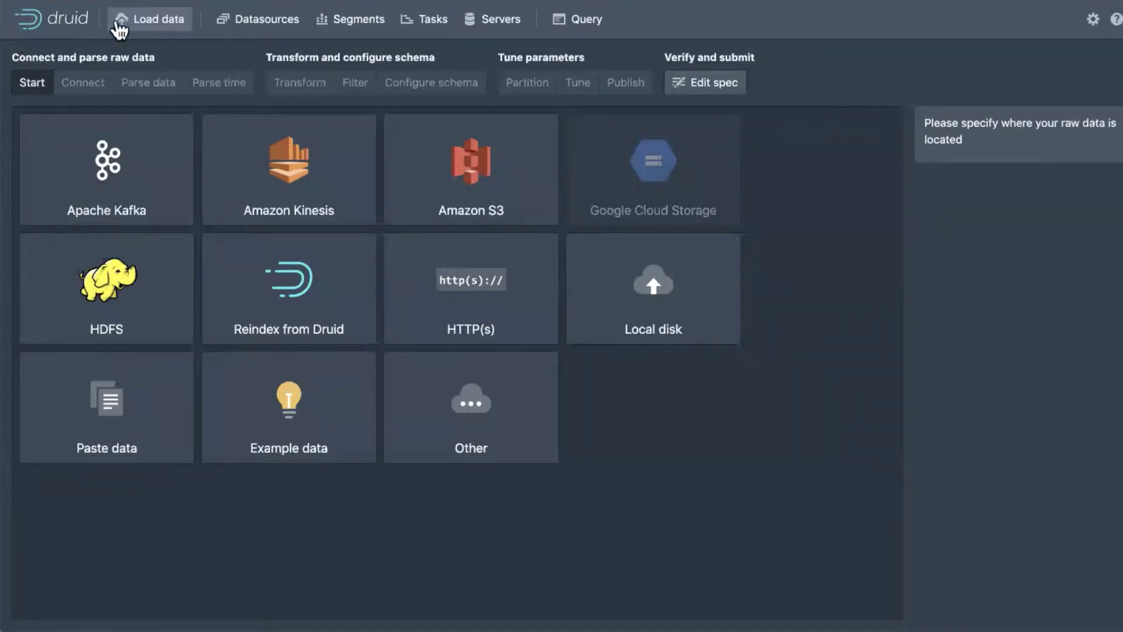
- Check the datasources list and return to the data source choices for loading data
left_click(257, 24)
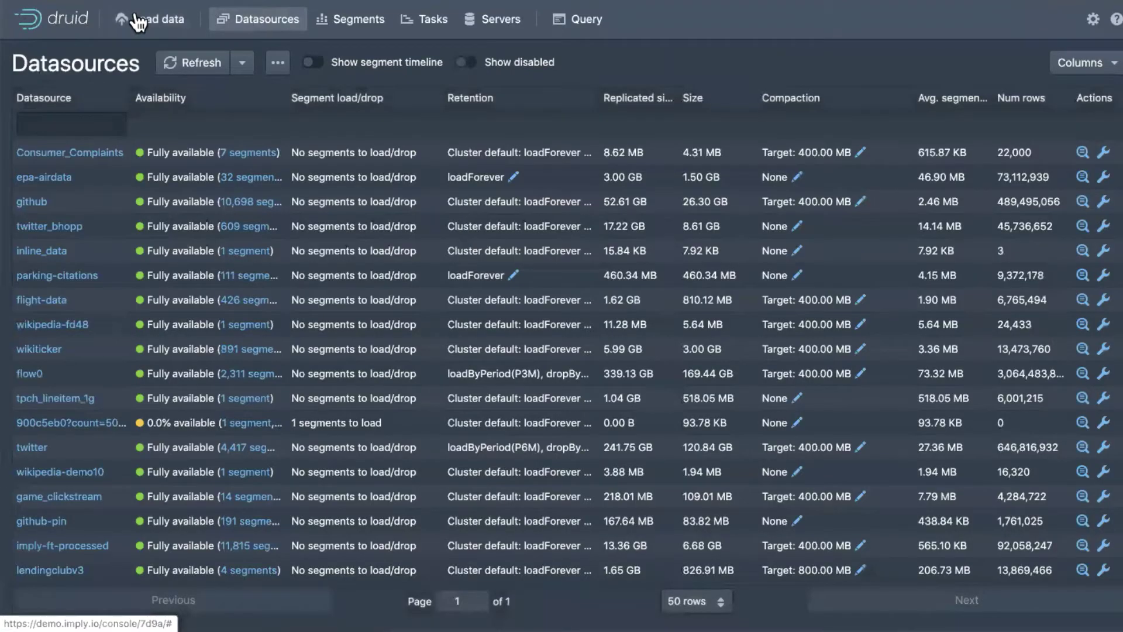
left_click(138, 24)
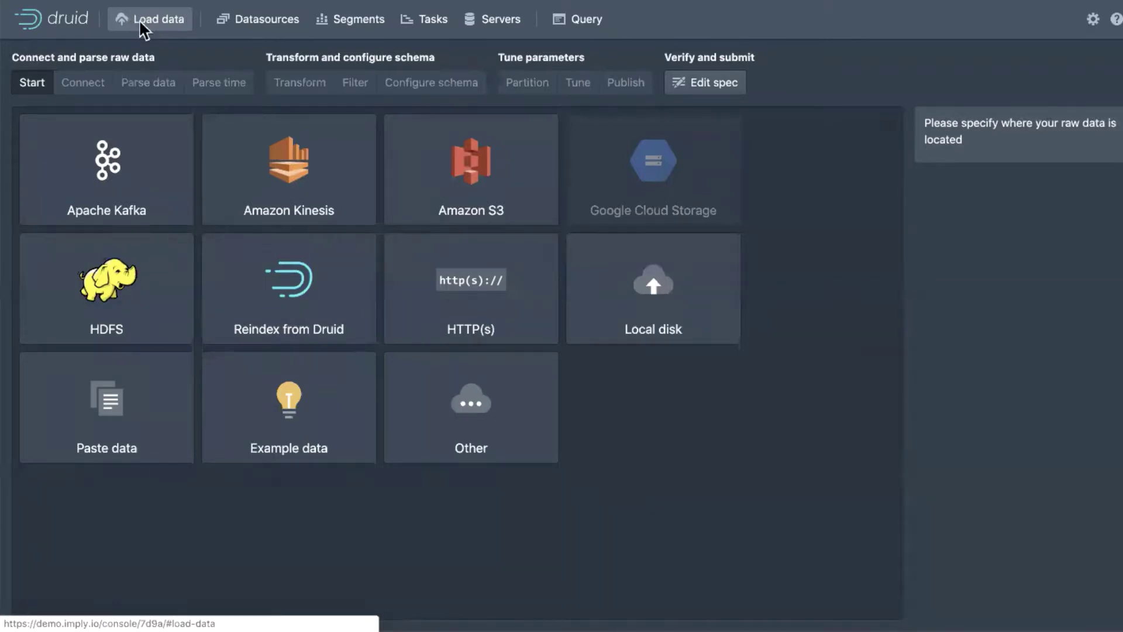
left_click(89, 27)
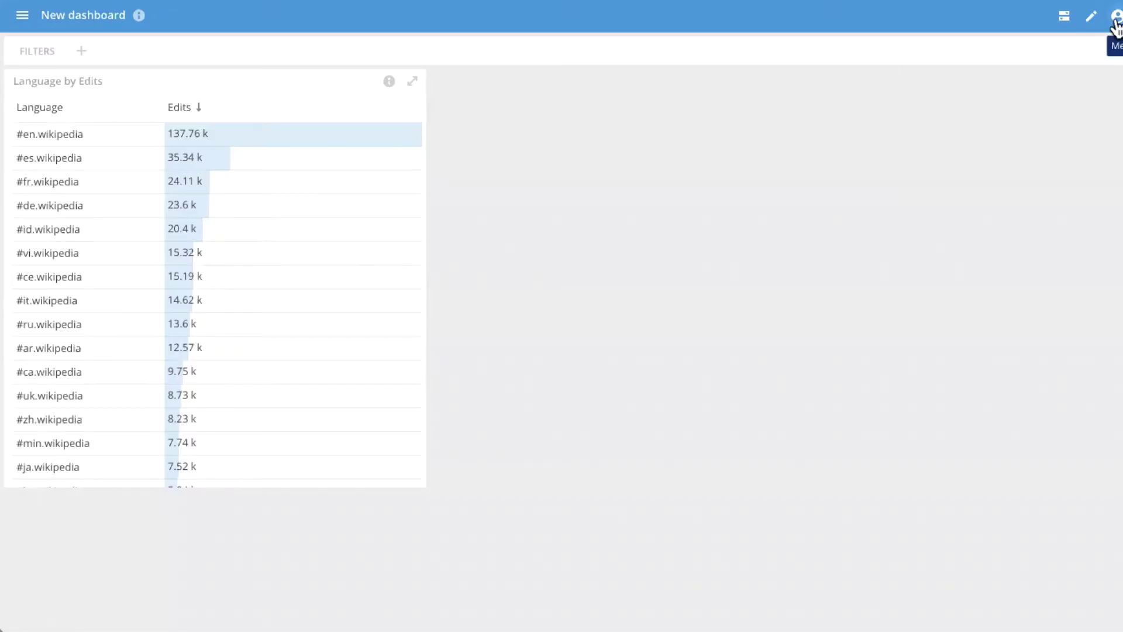
- View the account menu options on the dashboard and go back to the Visuals overview
left_click(1116, 16)
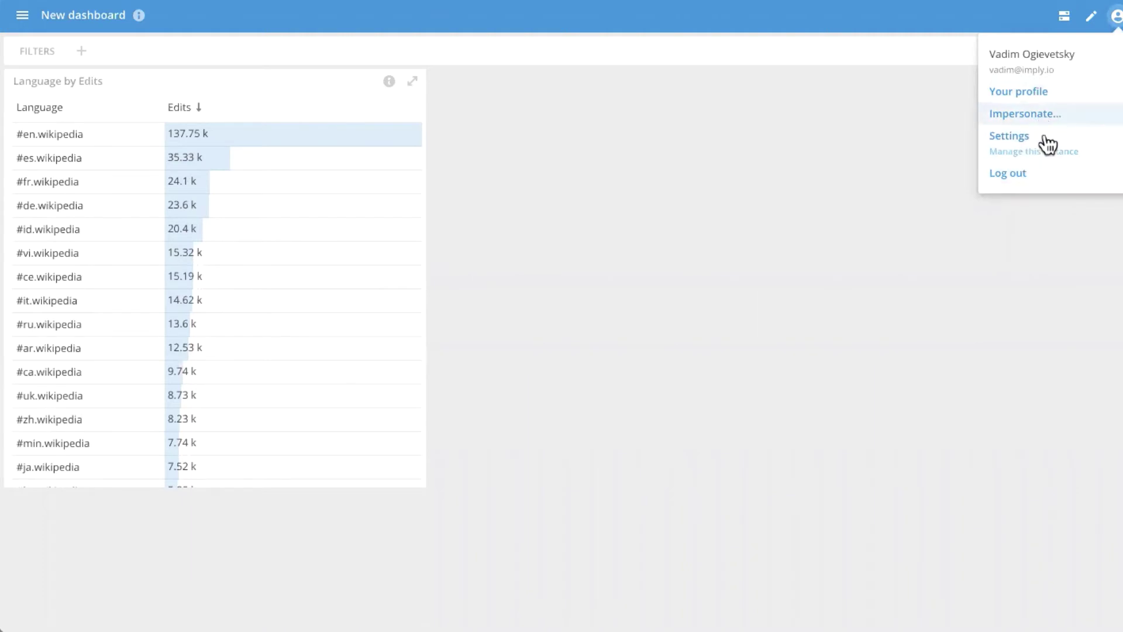
left_click(867, 214)
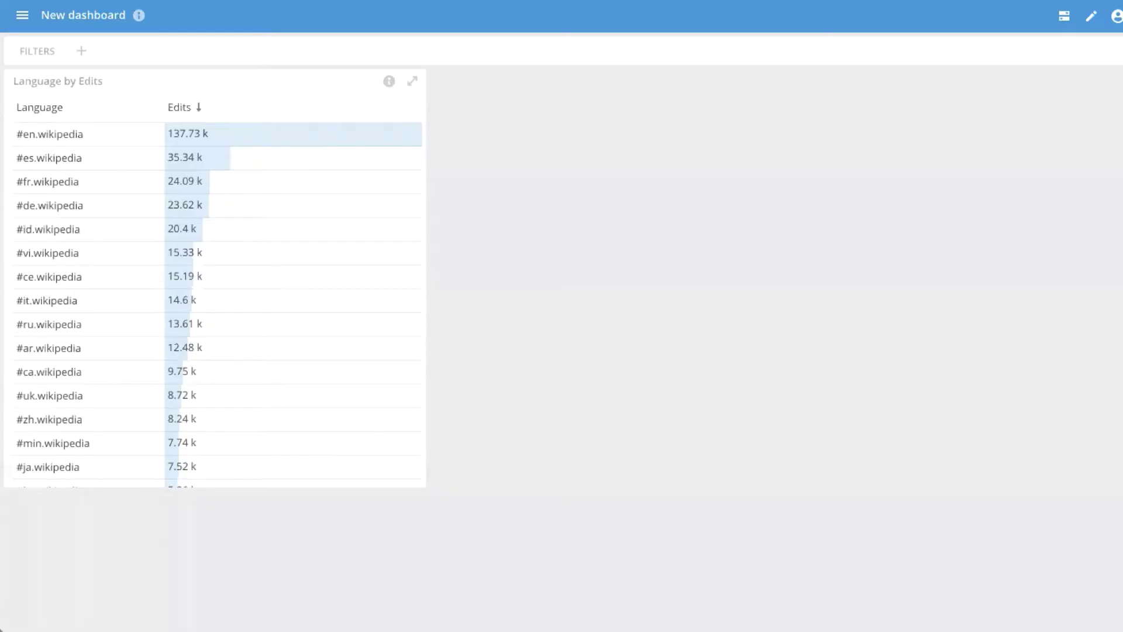
left_click(22, 15)
left_click(64, 105)
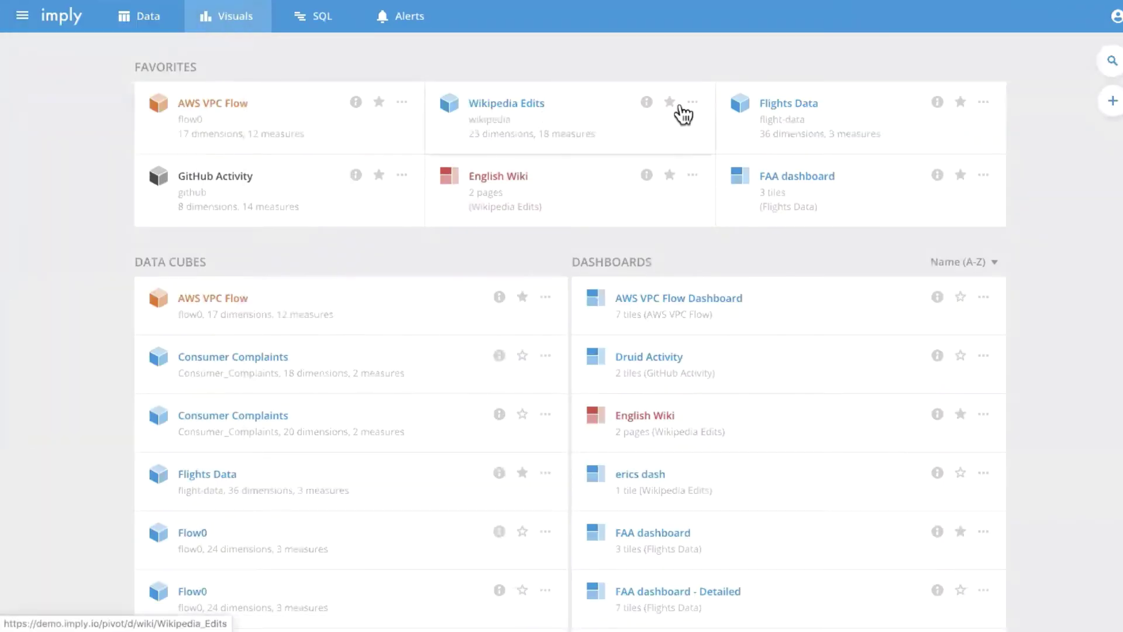
- Open the Wikipedia Edits data cube for editing and examine the Percent Robot measure's formula, closing the measure without saving
left_click(692, 103)
left_click(686, 145)
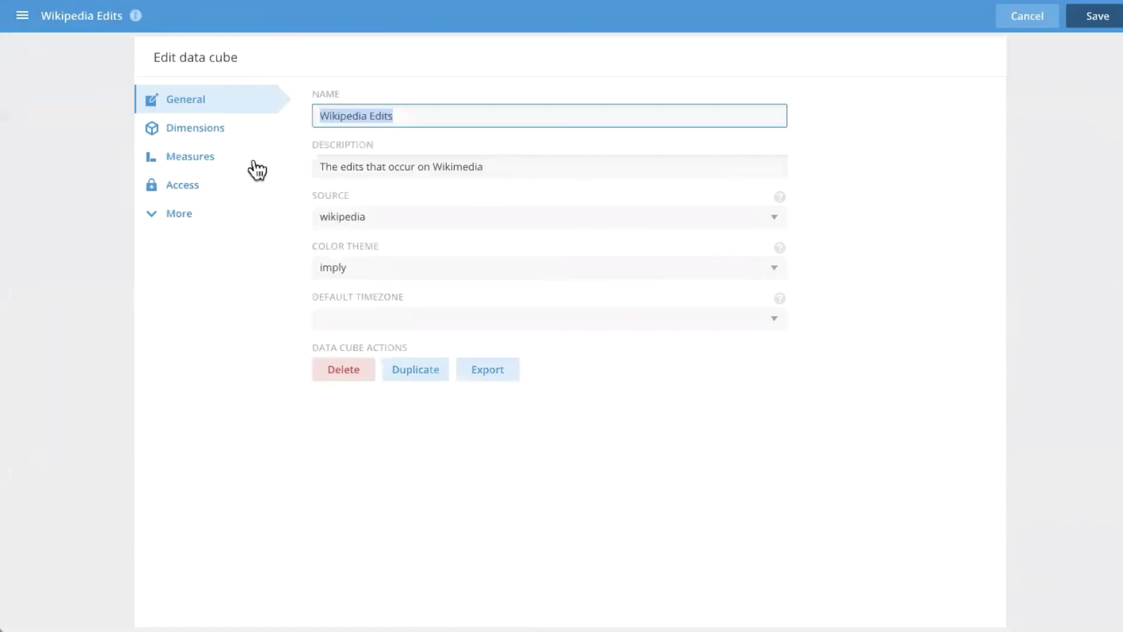
left_click(223, 165)
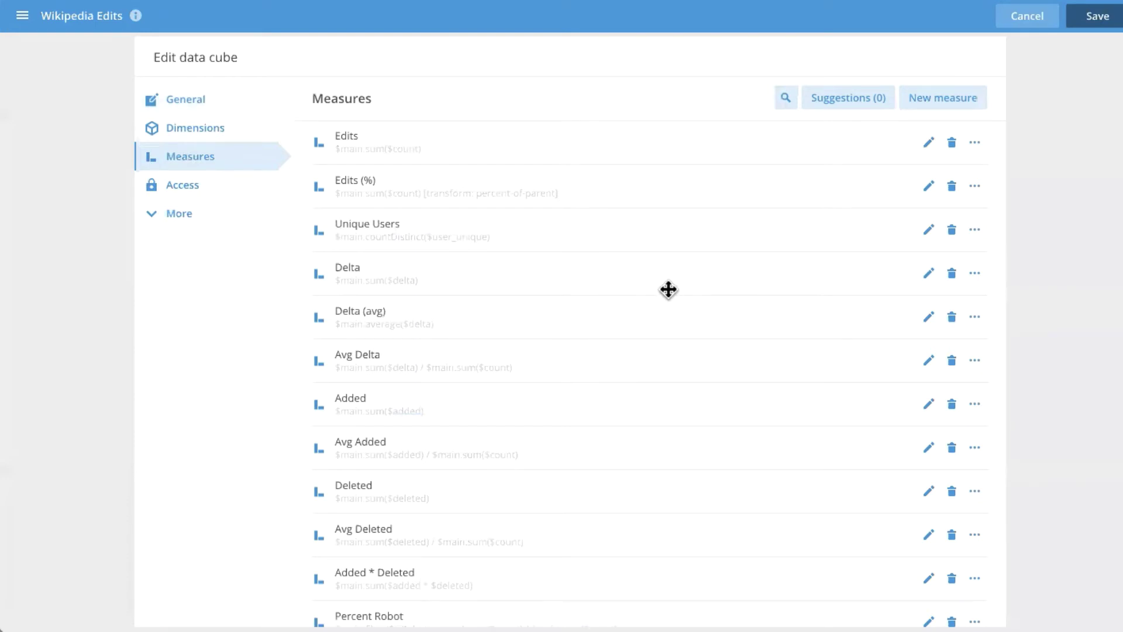
scroll(731, 322, "down", 3)
left_click(928, 432)
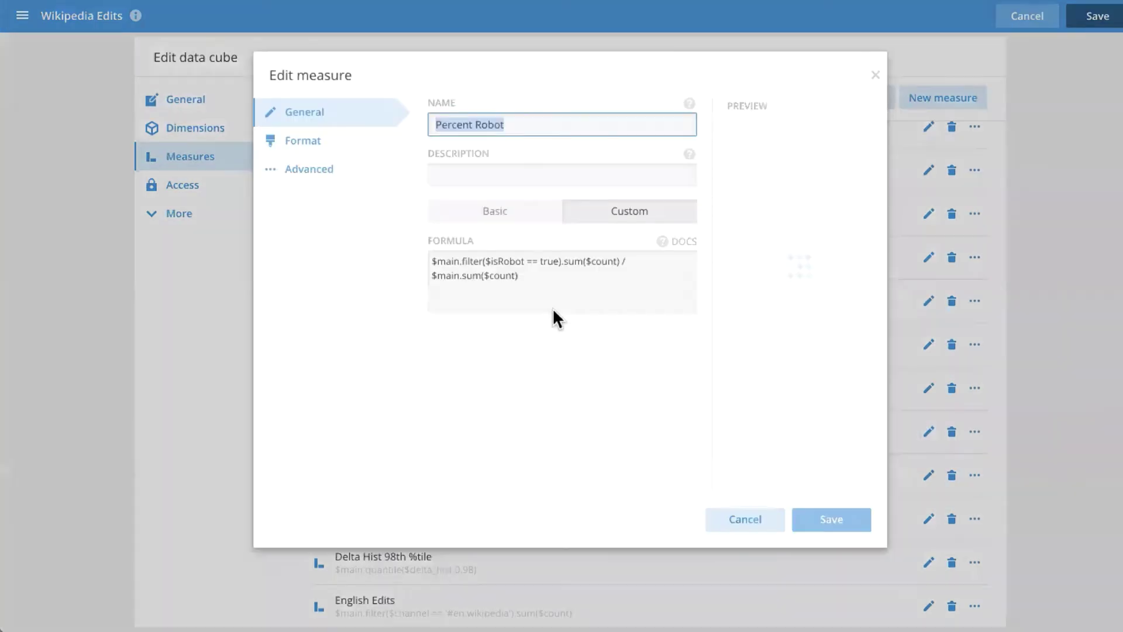
left_click_drag(512, 275, 406, 259)
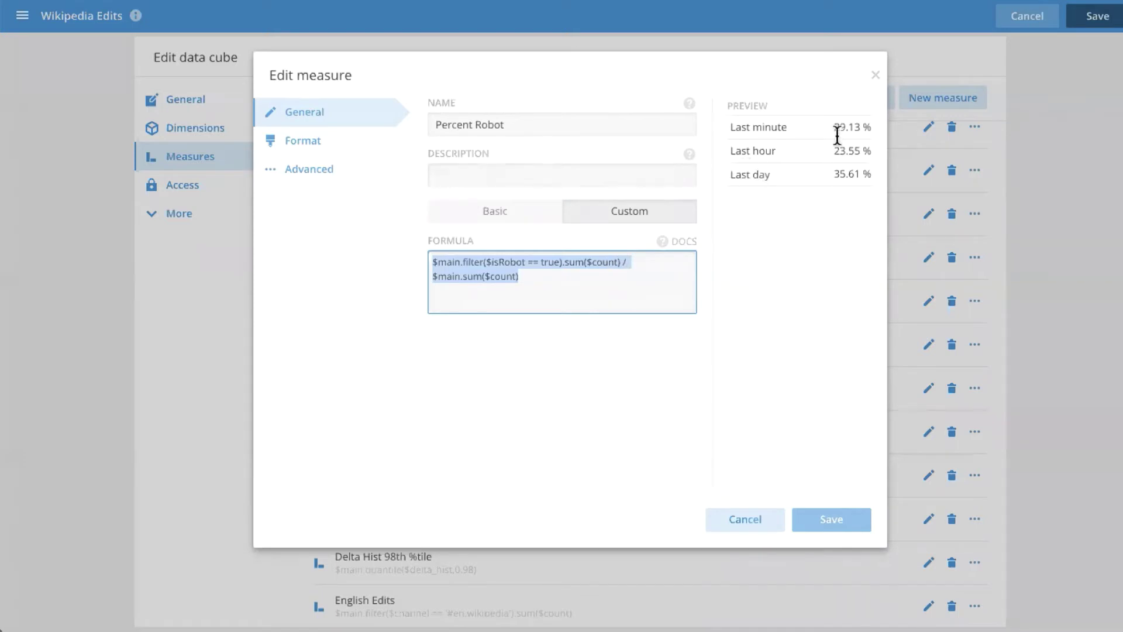
left_click(875, 75)
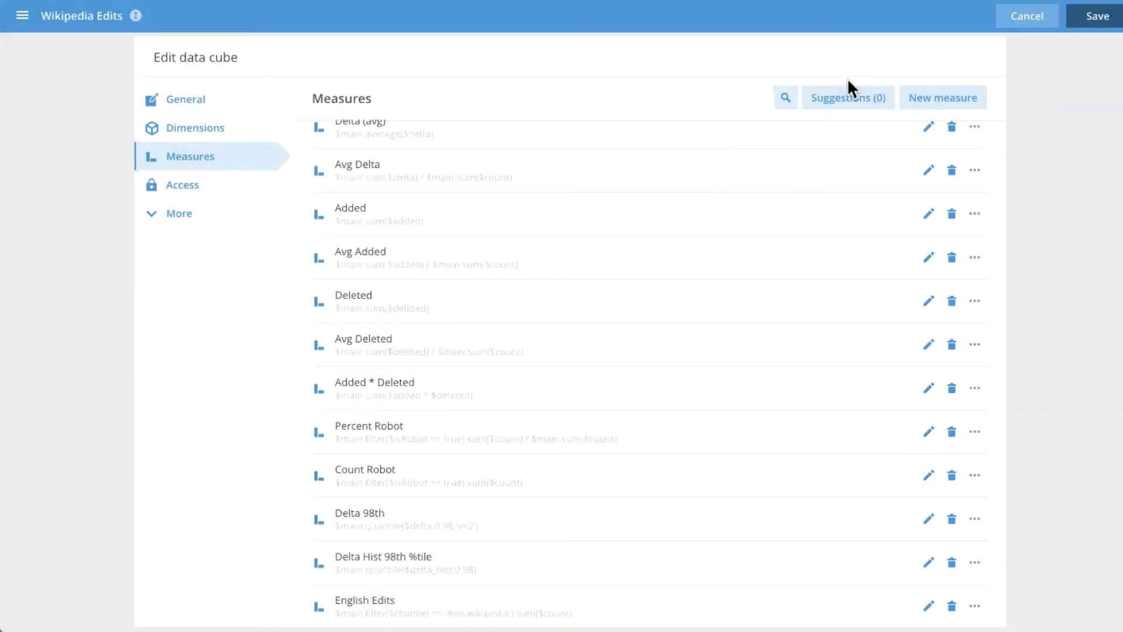
- Examine the customTransforms section in the advanced options of the Wikipedia Edits data cube
left_click(240, 214)
scroll(376, 242, "down", 2)
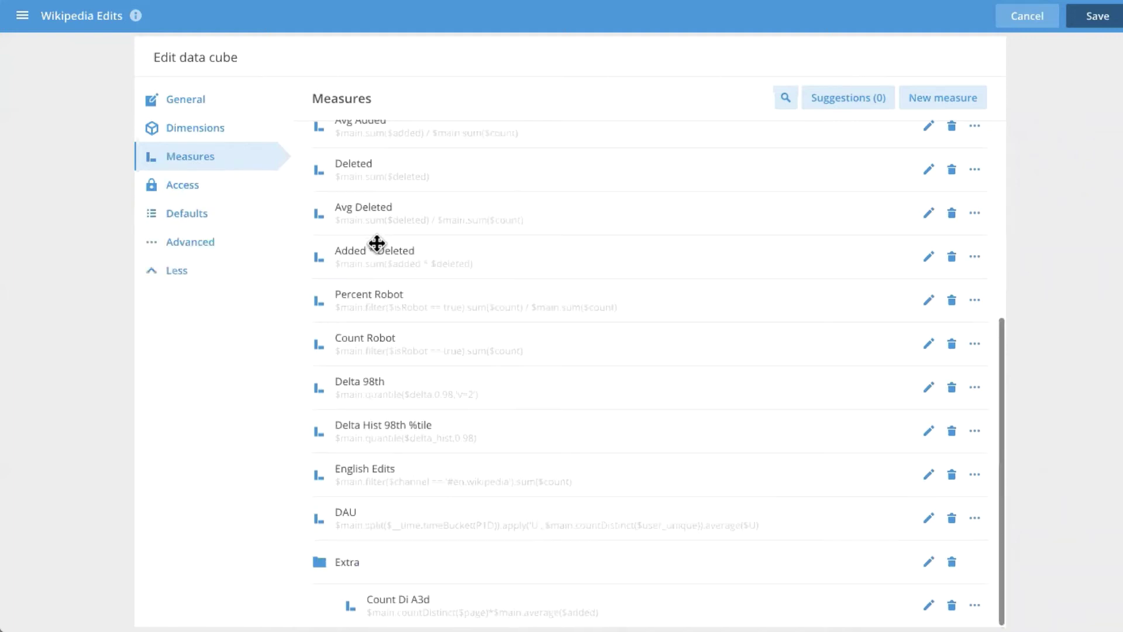
left_click(226, 242)
scroll(591, 274, "down", 10)
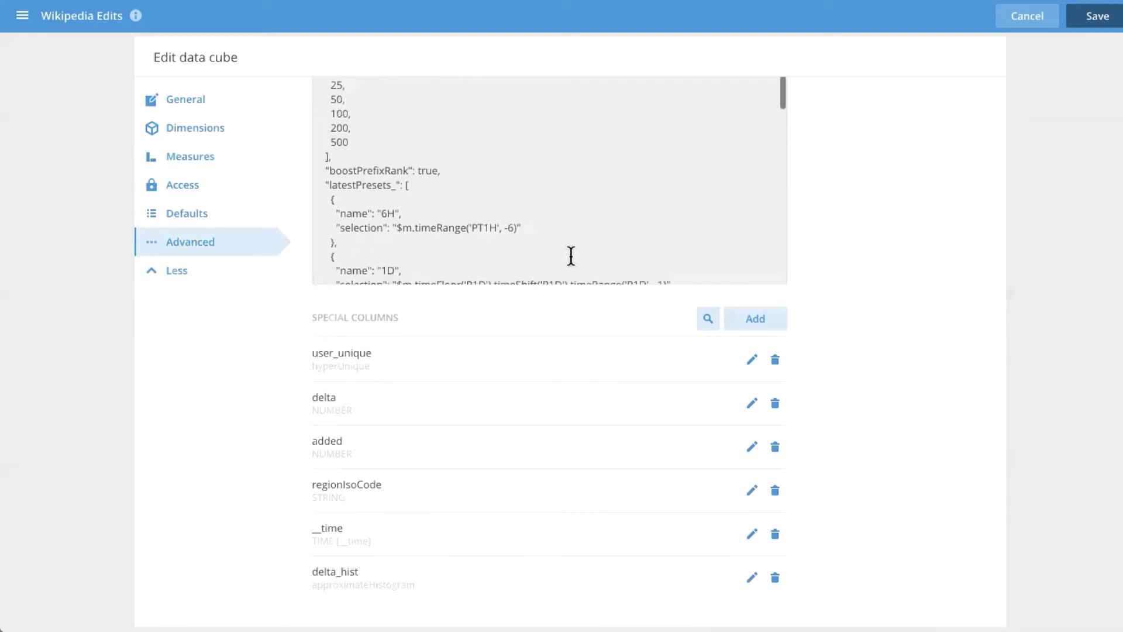
scroll(567, 254, "down", 2)
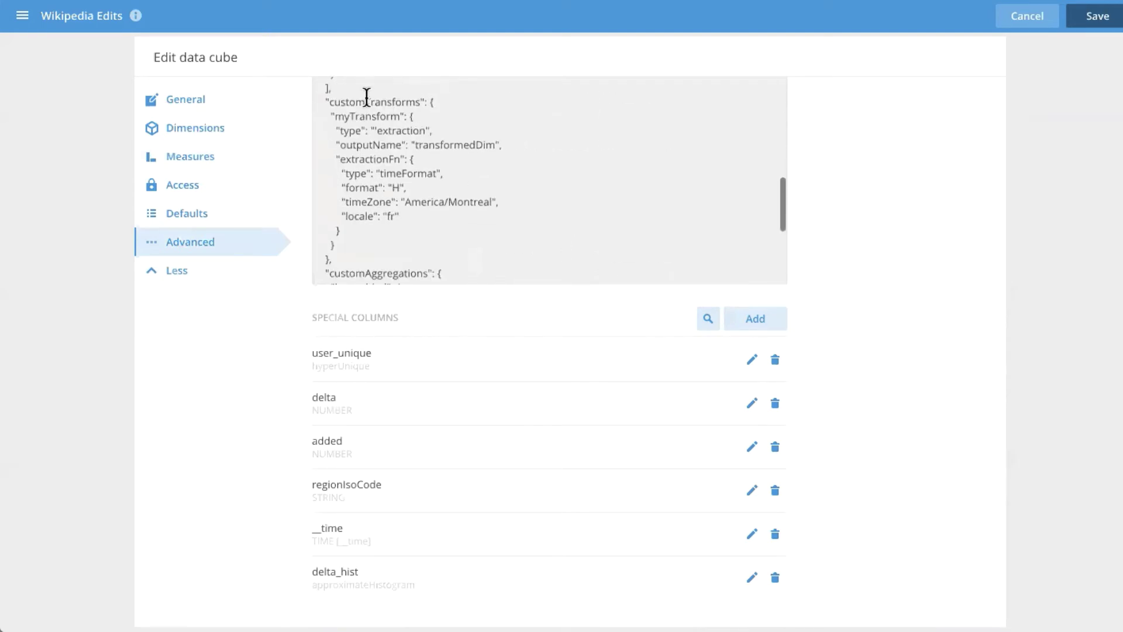
left_click_drag(325, 97, 420, 109)
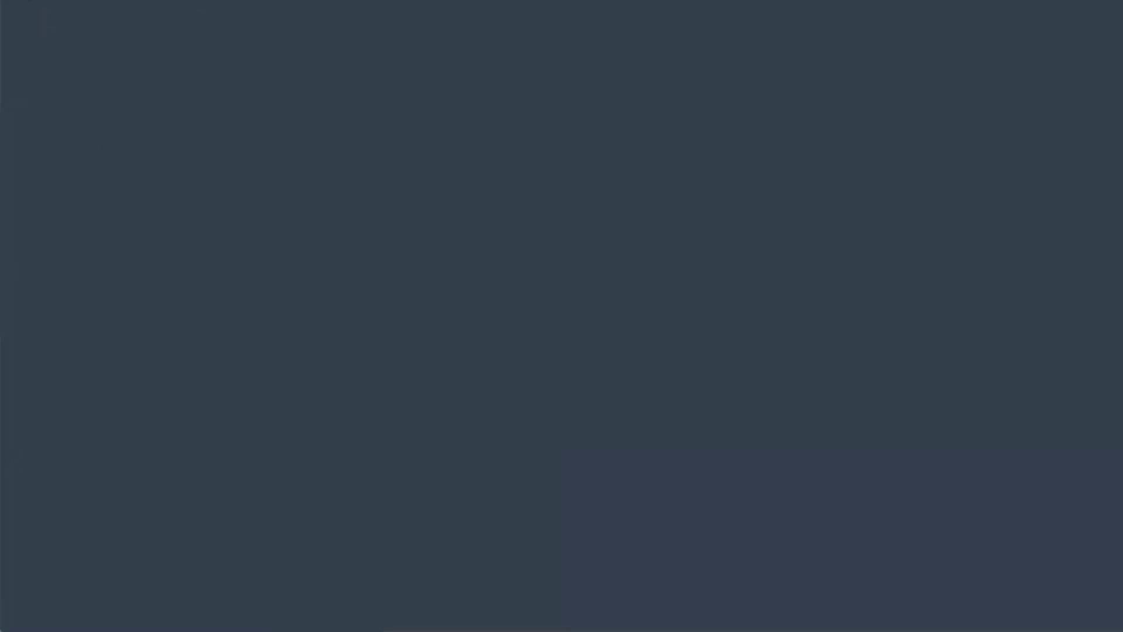
- Open the Druid console and load the example data, advancing the ingestion to the Transform stage
key("Return")
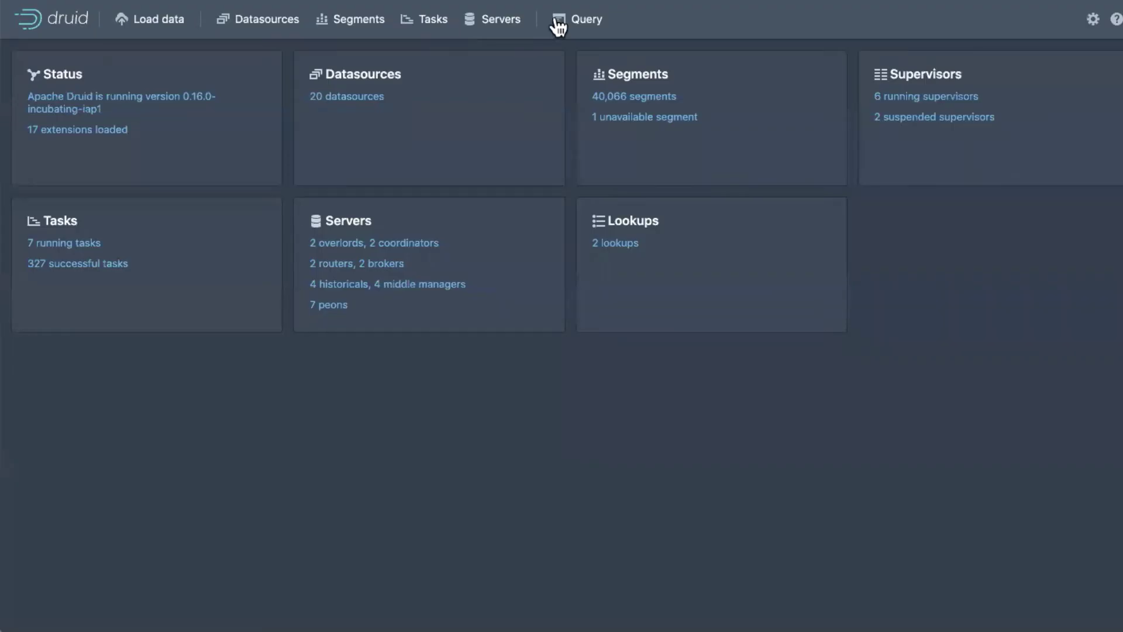
left_click(557, 22)
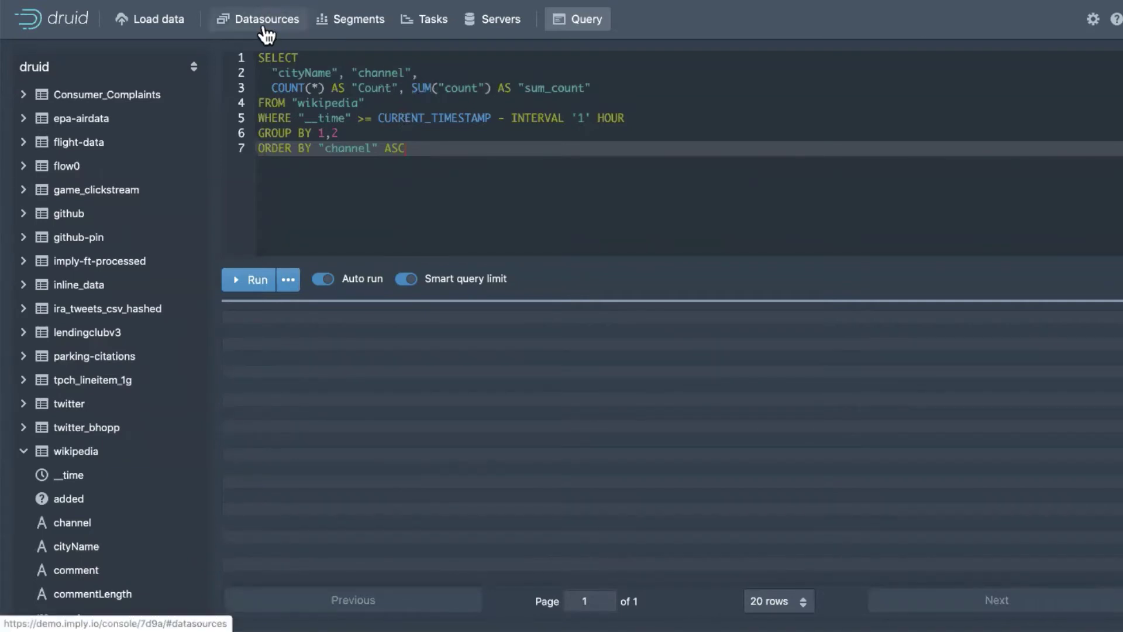
left_click(152, 20)
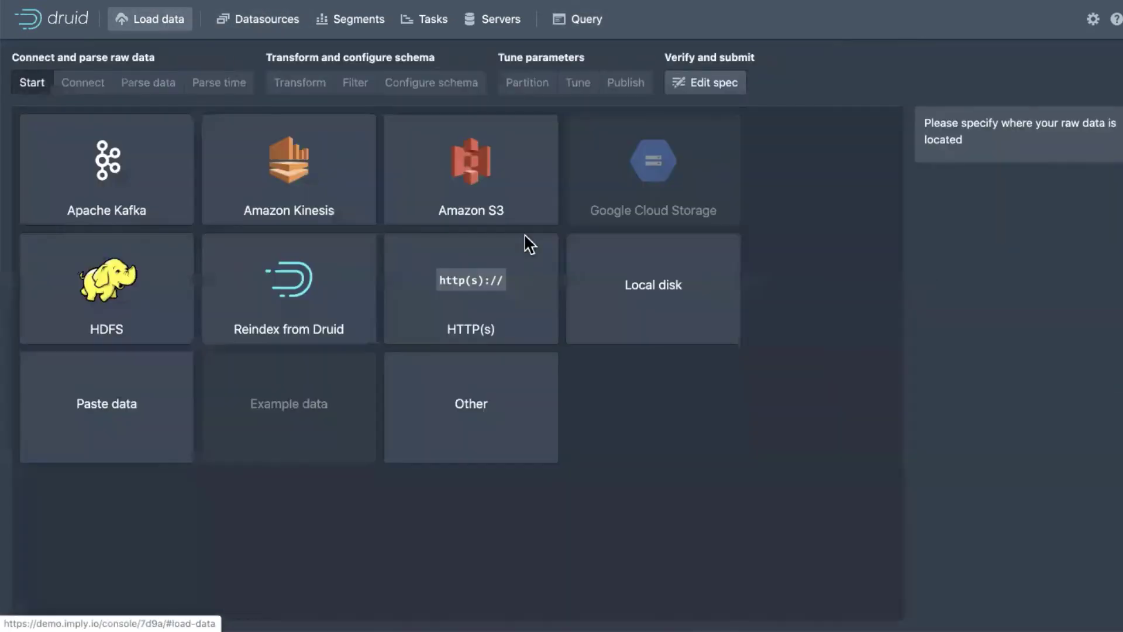
left_click(335, 422)
left_click(943, 214)
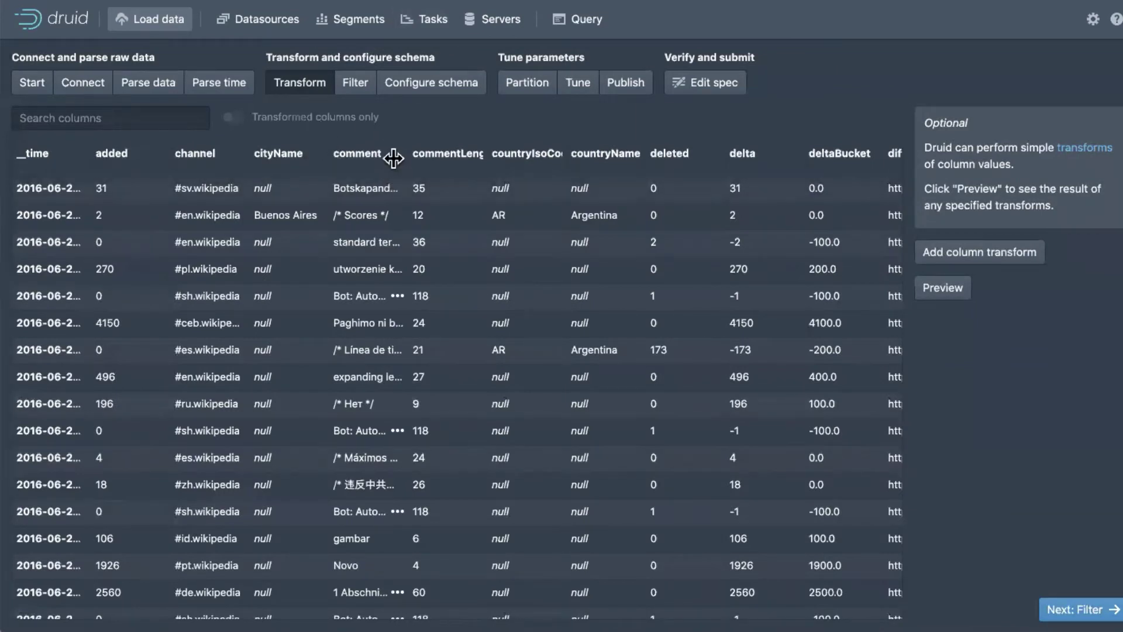
- Add an expression transform named addedPlusOne on the added column with the expression "added"+1
left_click(151, 159)
left_click(978, 276)
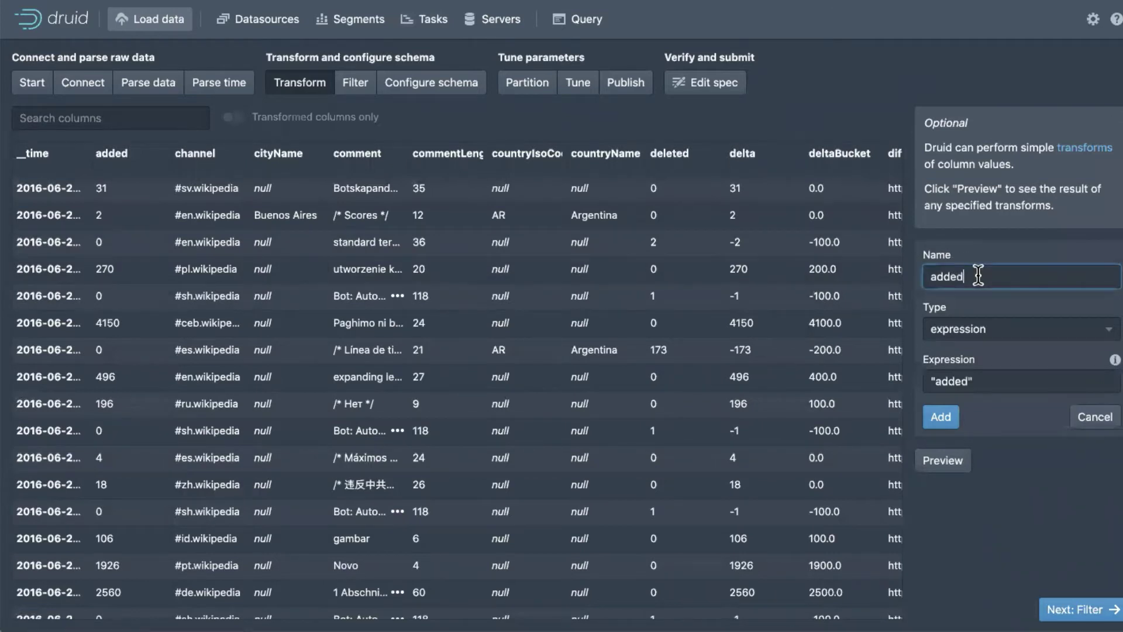
type("PlusOne")
left_click(1003, 372)
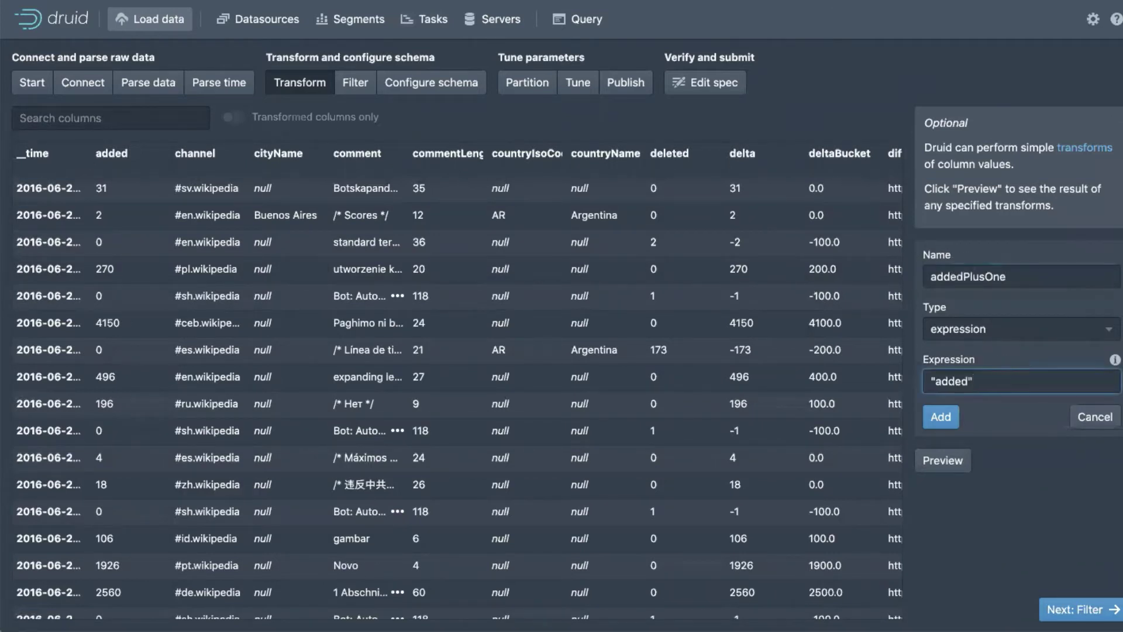
type("+1")
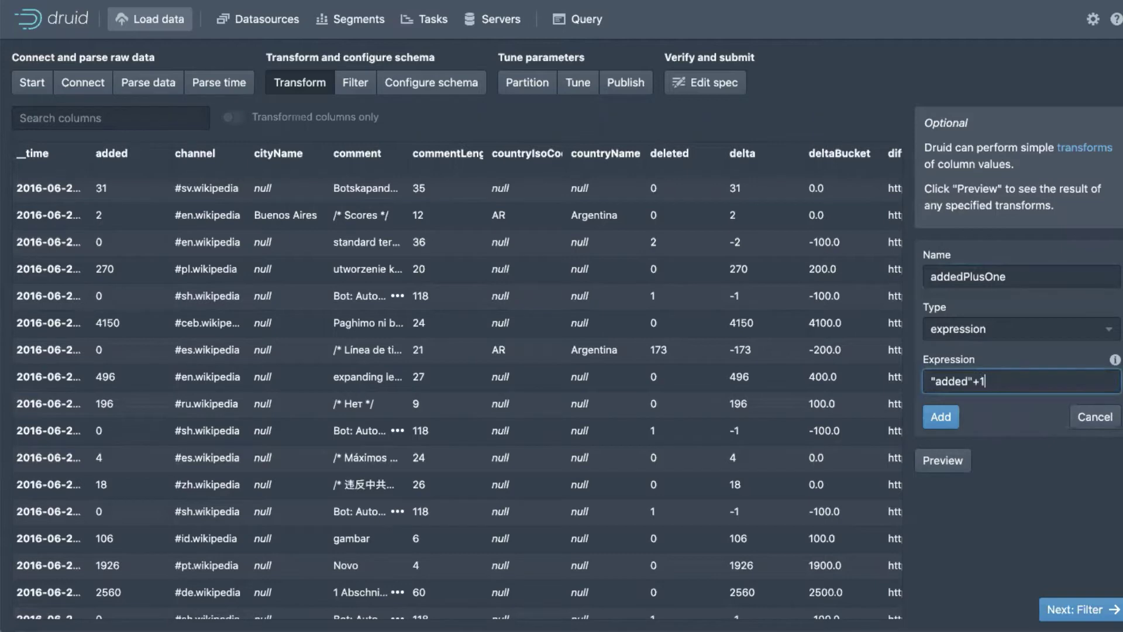
left_click(942, 418)
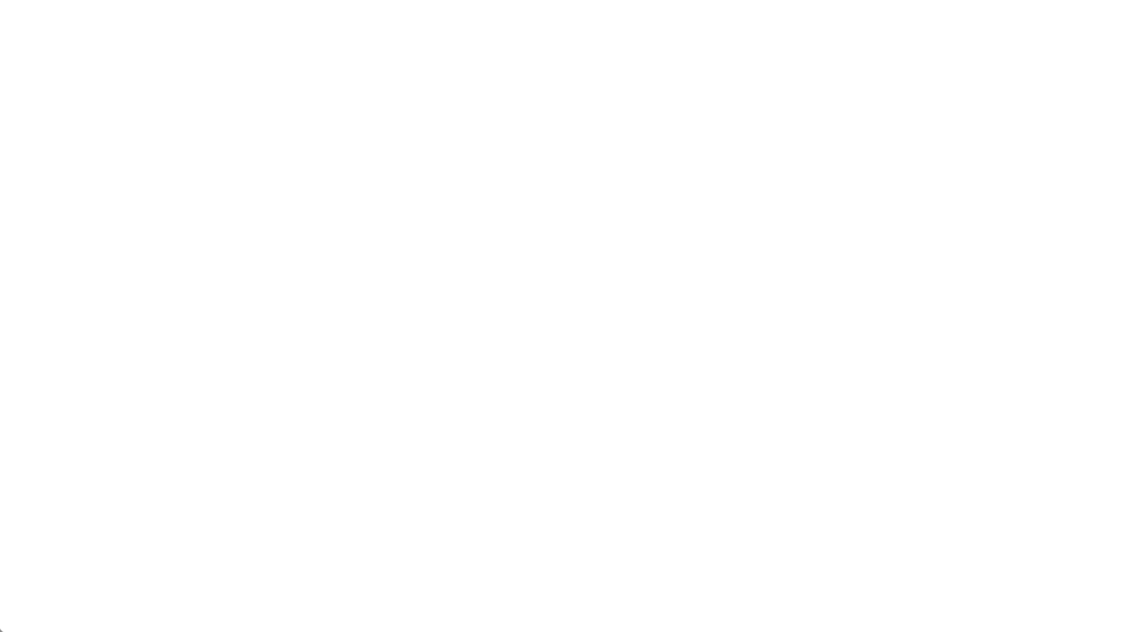
- Search Google for "druid avro kafka" and open the Apache Avro page of the Druid documentation
key("super+l")
type("druid avro k")
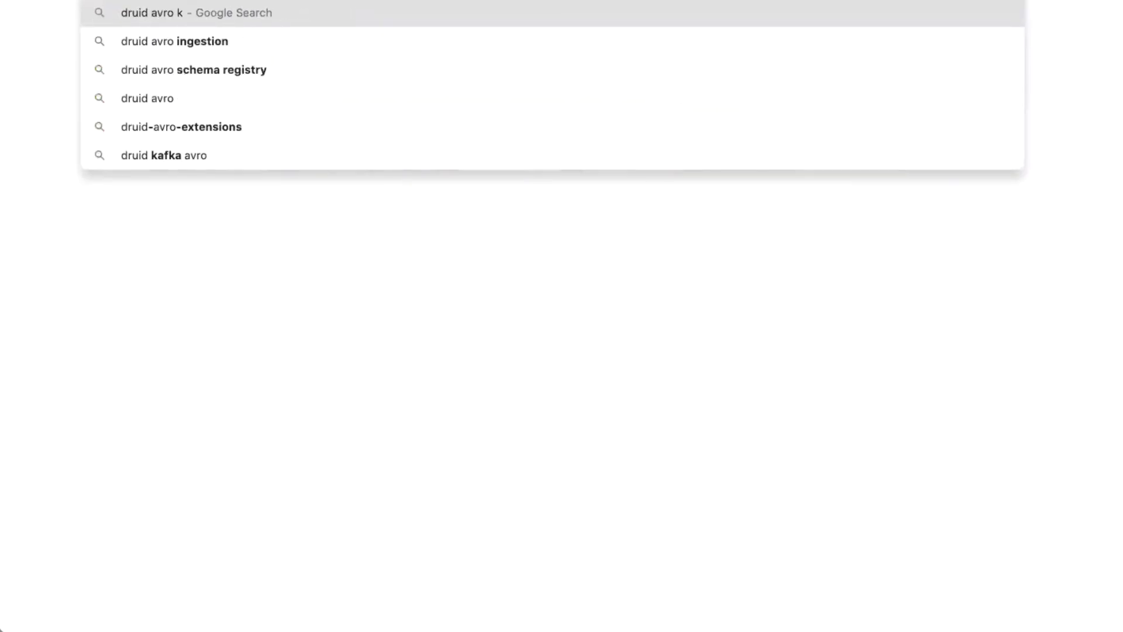
type("afka")
key("Return")
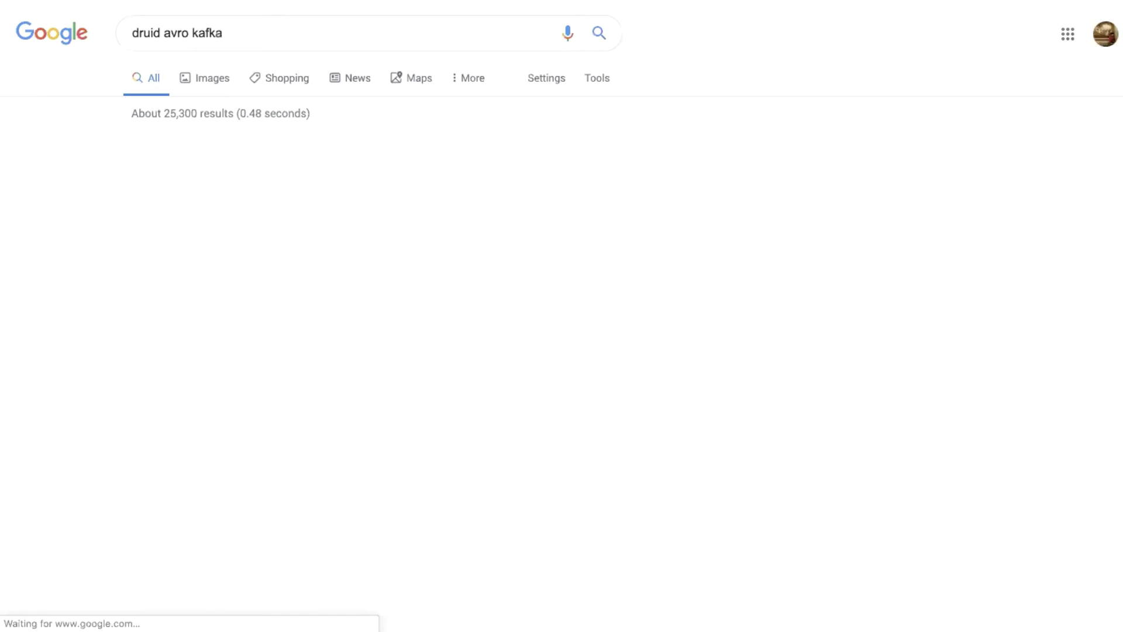
left_click(309, 237)
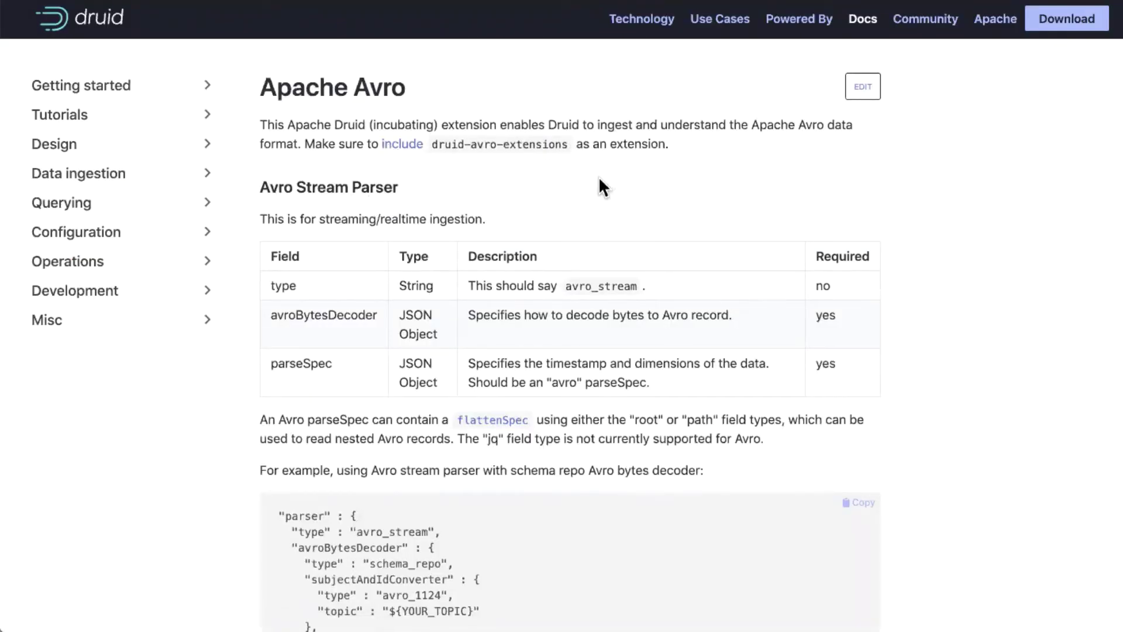
- Examine the Avro stream parser example in the documentation, highlighting its avro_stream type
scroll(649, 220, "down", 1)
scroll(649, 220, "down", 6)
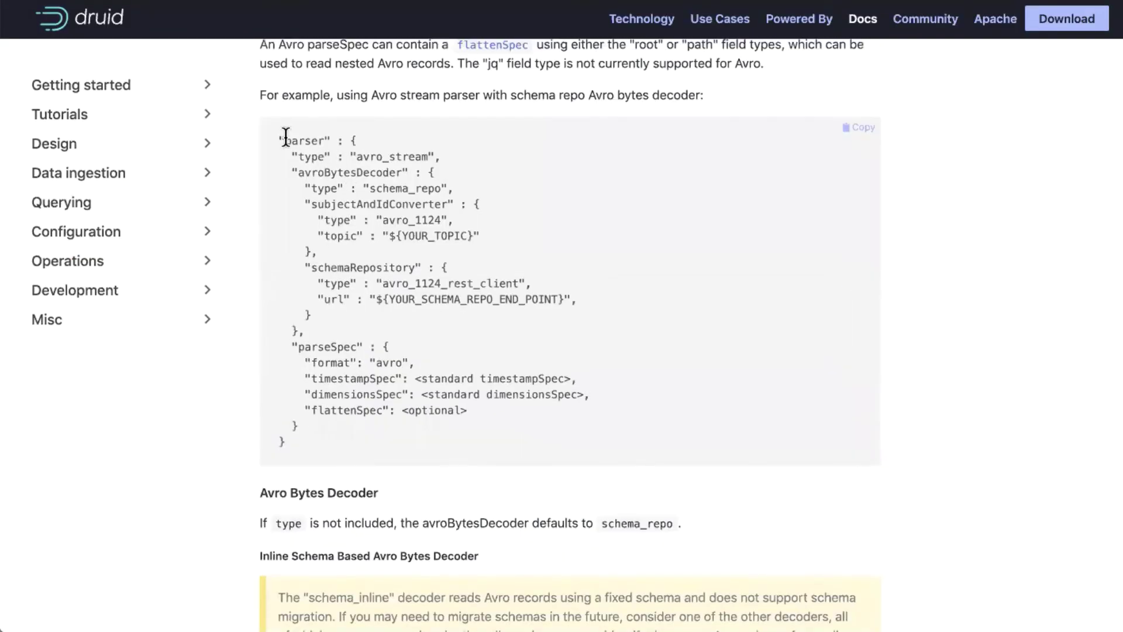
left_click_drag(352, 156, 442, 156)
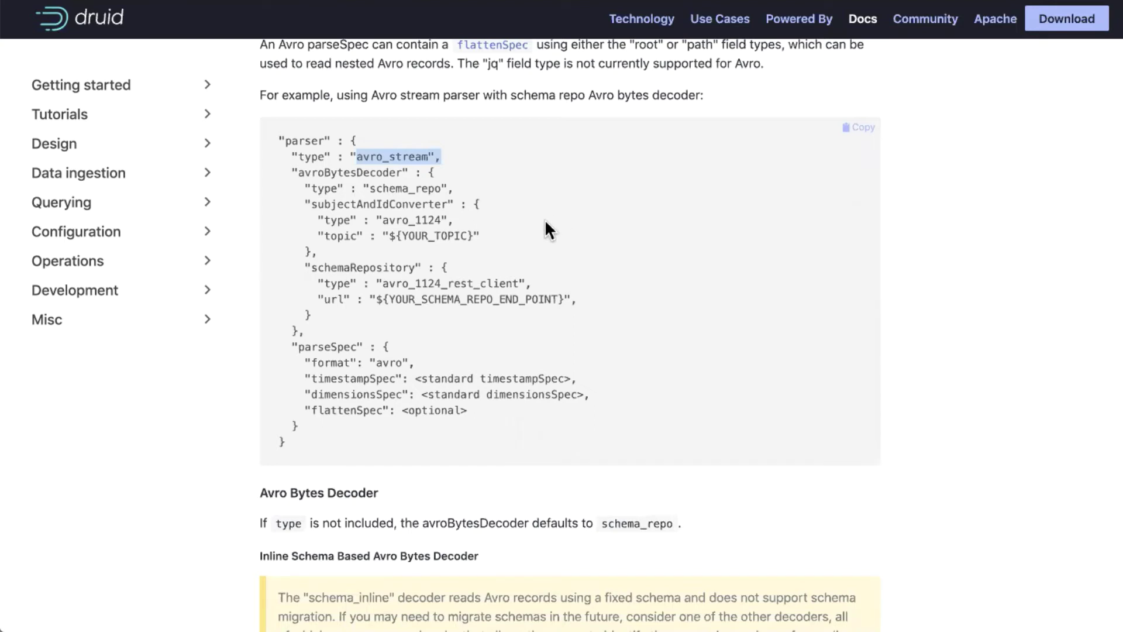
scroll(547, 219, "up", 1)
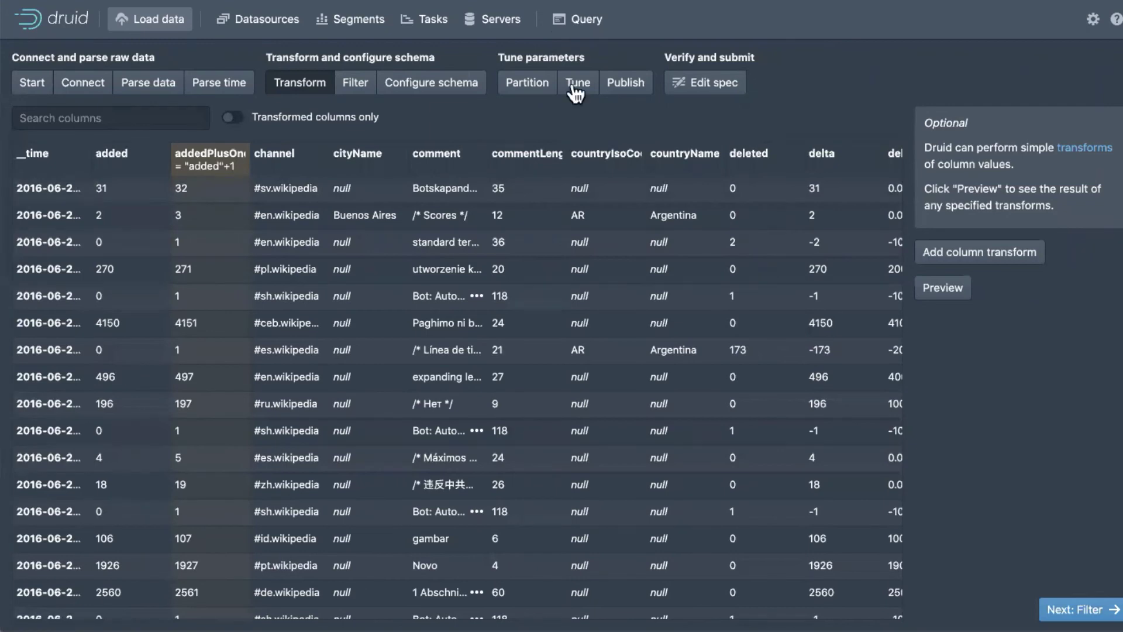
- Add the aggregate COUNT("page") AS "dist_page" to the wikipedia SQL query in the Druid console
left_click(588, 18)
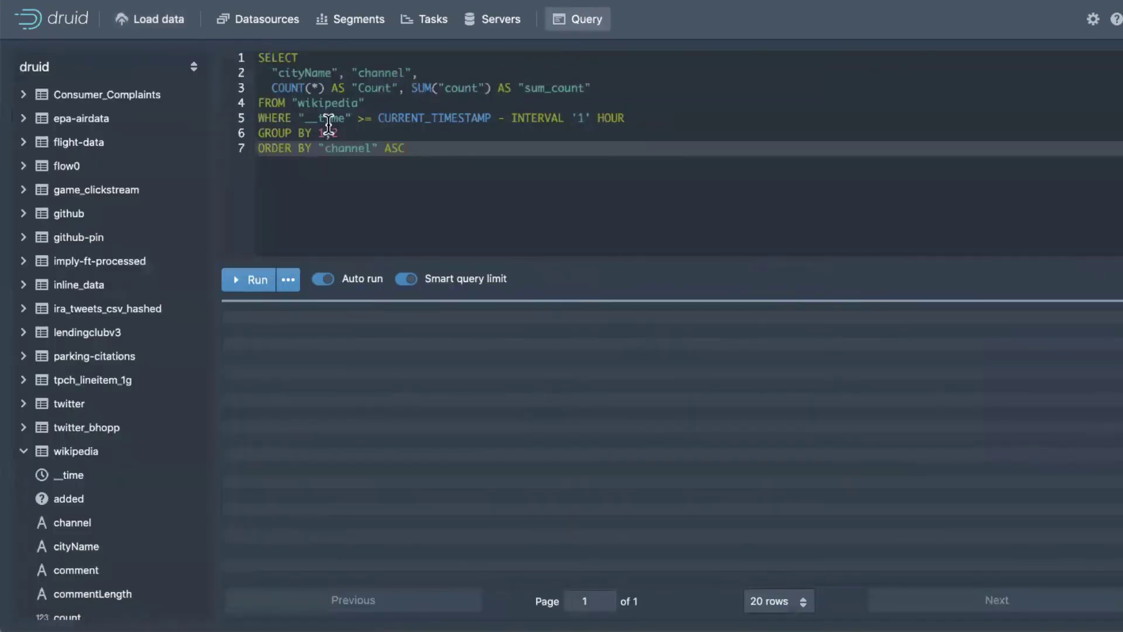
scroll(127, 279, "down", 3)
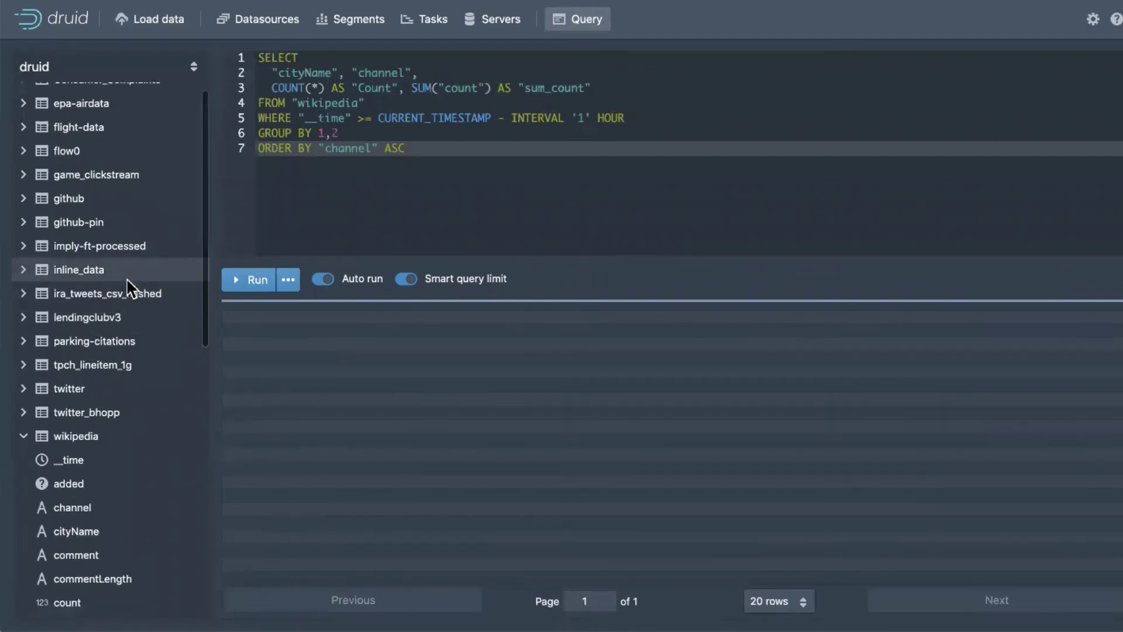
scroll(136, 454, "down", 5)
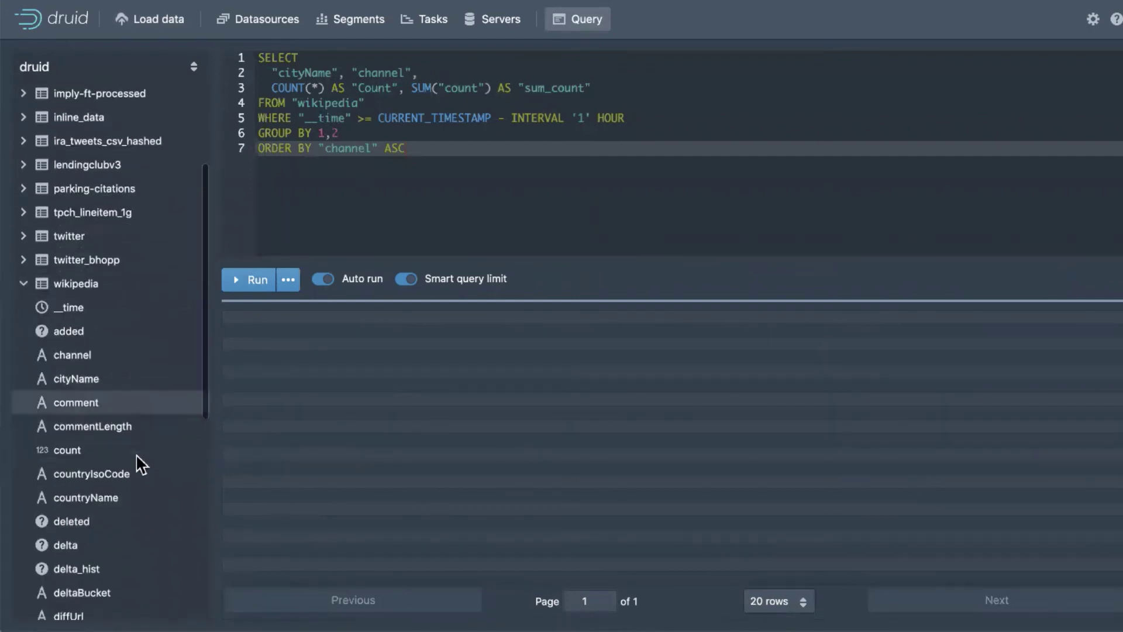
scroll(139, 461, "down", 4)
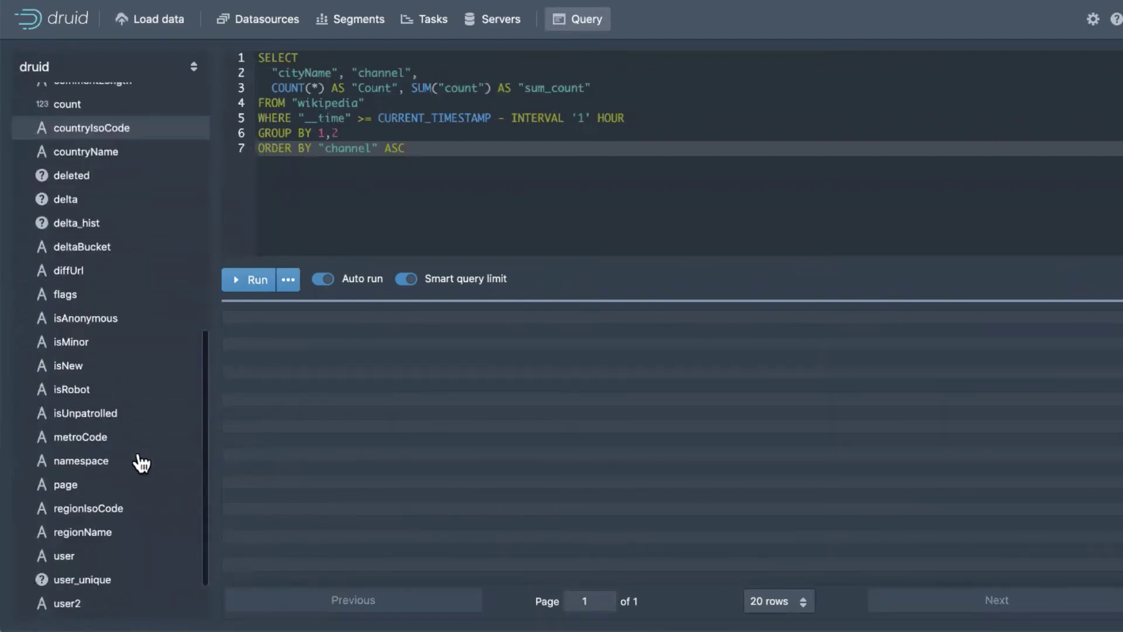
left_click(133, 488)
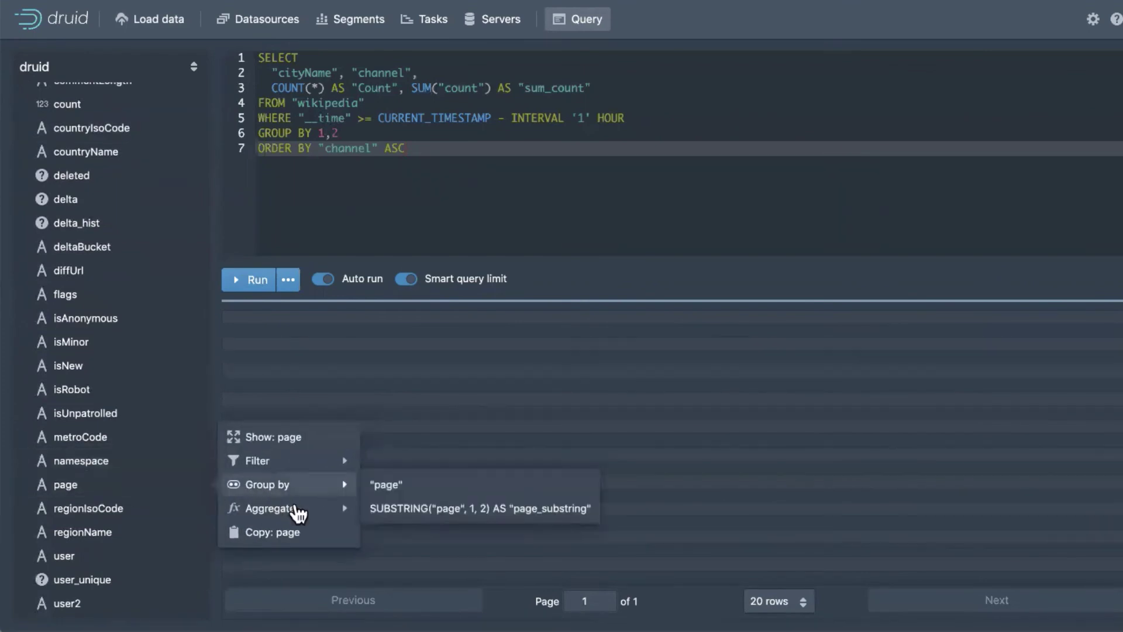
mouse_move(301, 508)
left_click(381, 507)
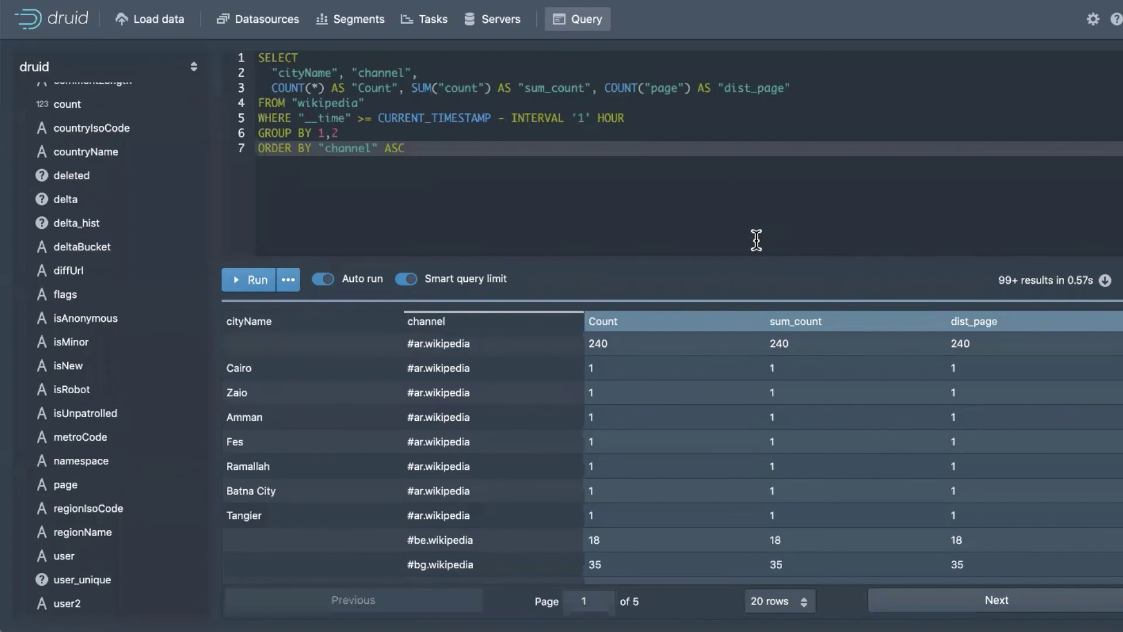
- Remove the "cityName" and "channel" columns from the SELECT clause of the wikipedia query
left_click(452, 68)
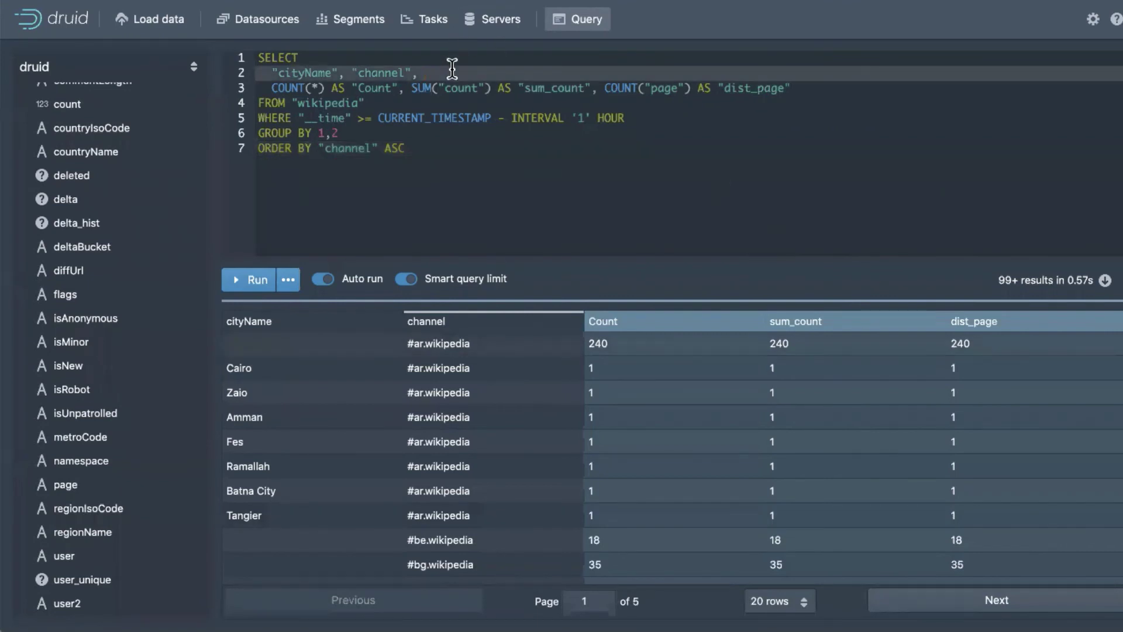
key("shift+Home")
key("BackSpace")
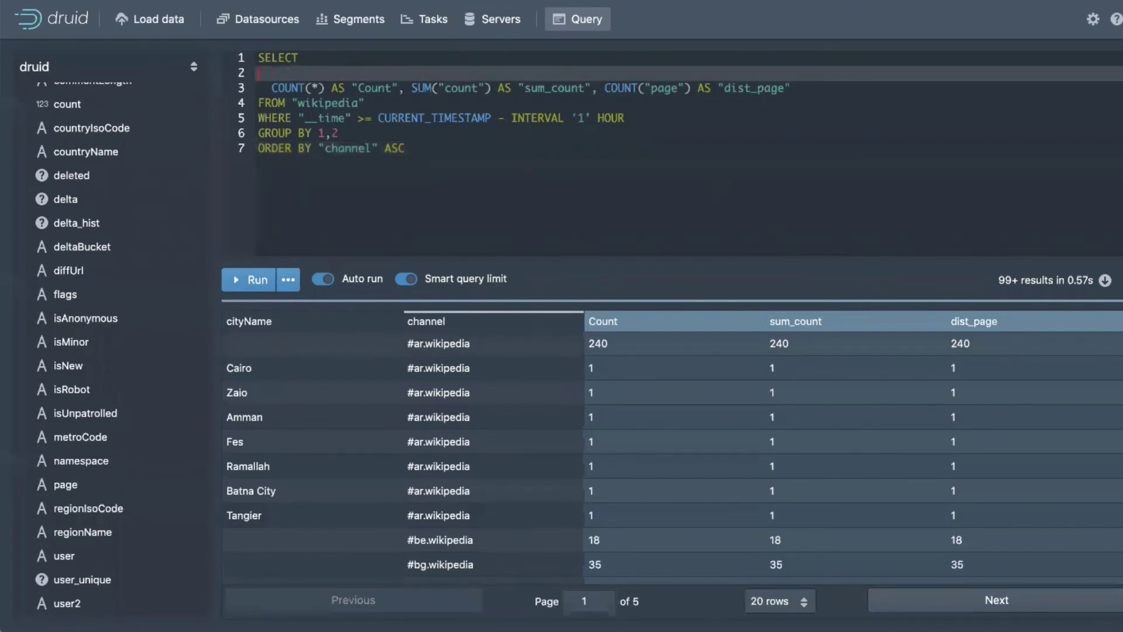
key("BackSpace")
key("BackSpace")
- Delete the GROUP BY 1,2 line from the wikipedia query
key("Down")
key("Down")
key("Down")
key("Down")
key("End")
key("shift+Home")
key("BackSpace")
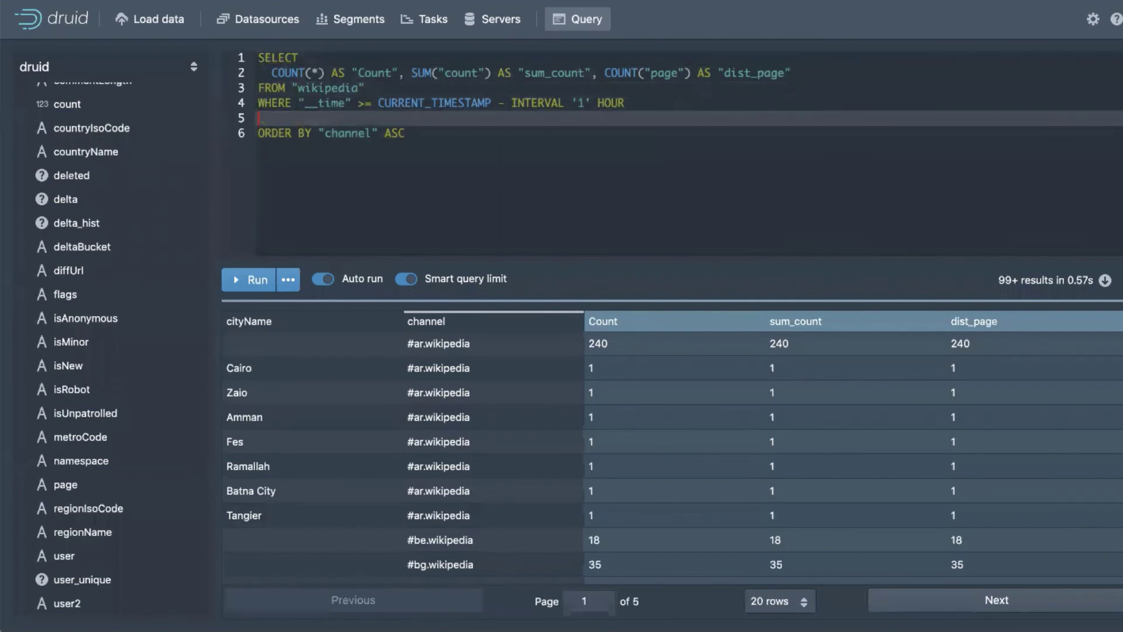
key("BackSpace")
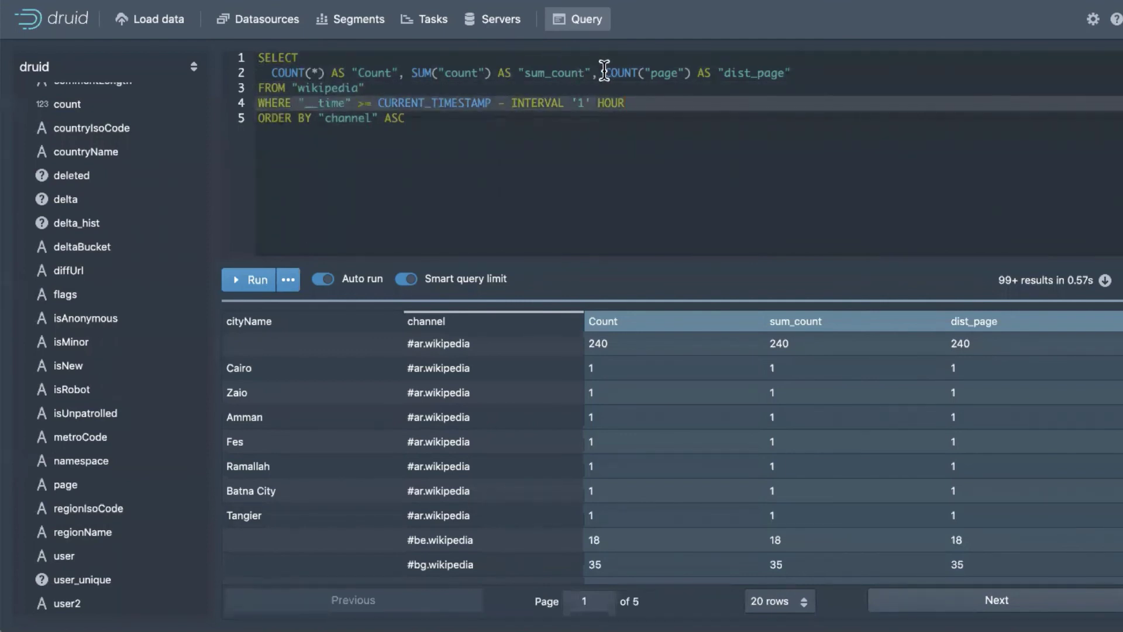
- Remove the COUNT(*) AS "Count" aggregate from the SELECT clause and run the query
left_click(422, 68)
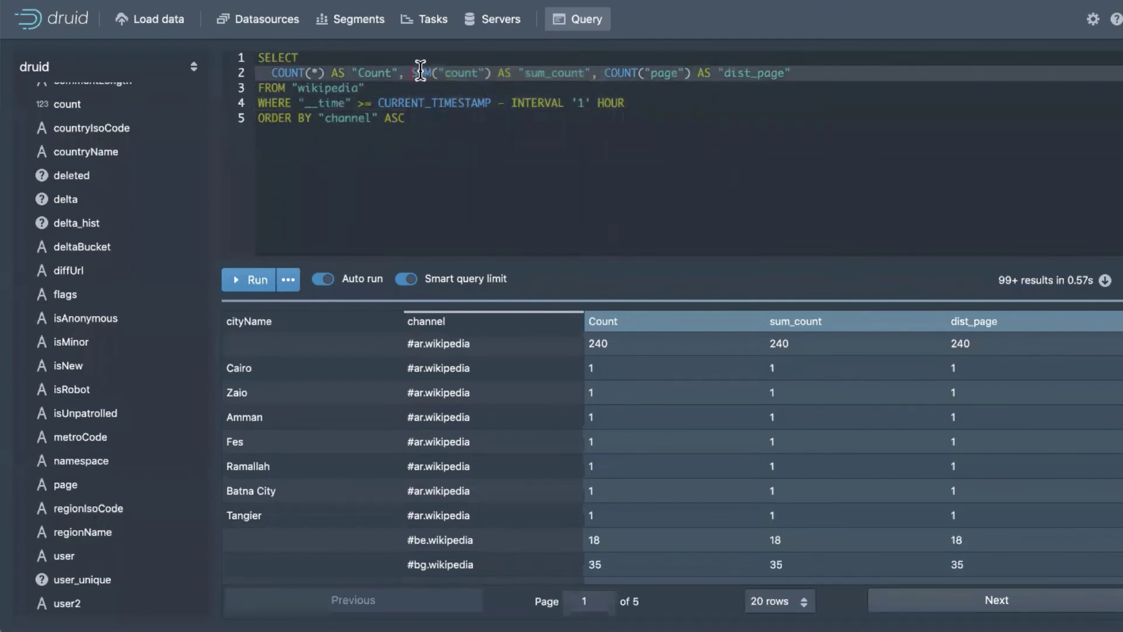
key("shift+Home")
key("BackSpace")
left_click(235, 287)
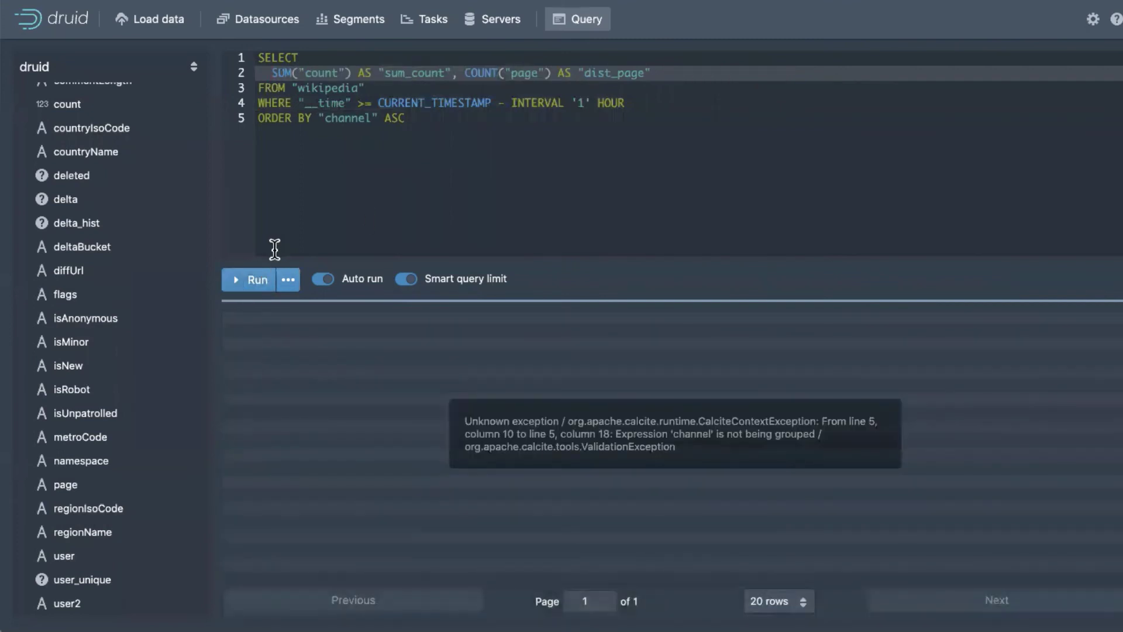
- Delete the ORDER BY "channel" ASC clause and run the query again
left_click(444, 118)
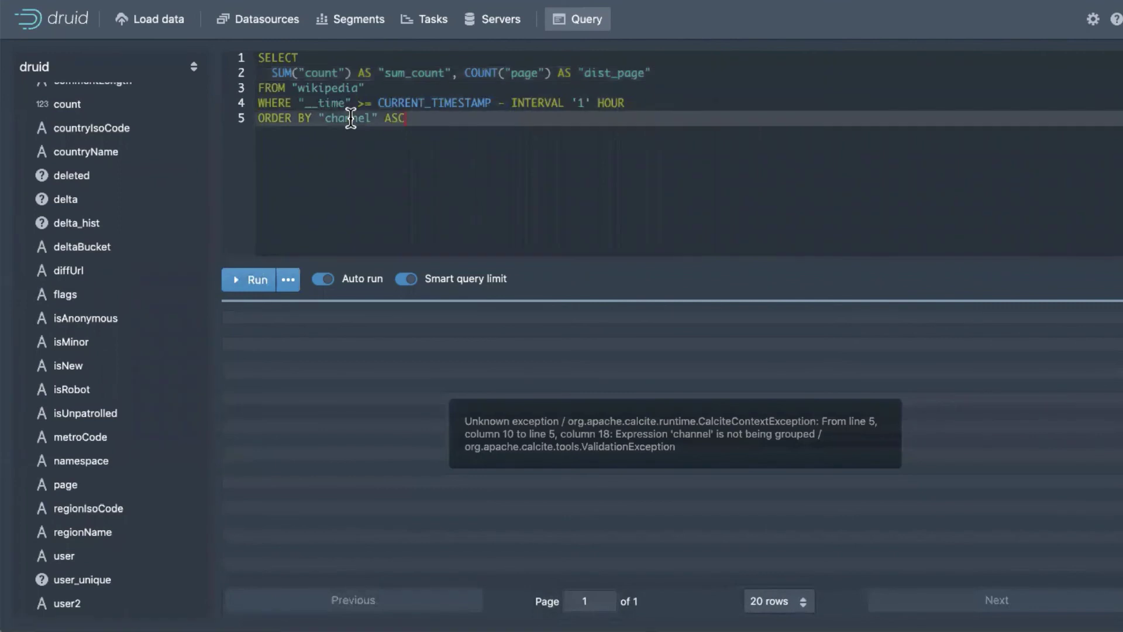
double_click(350, 118)
triple_click(594, 117)
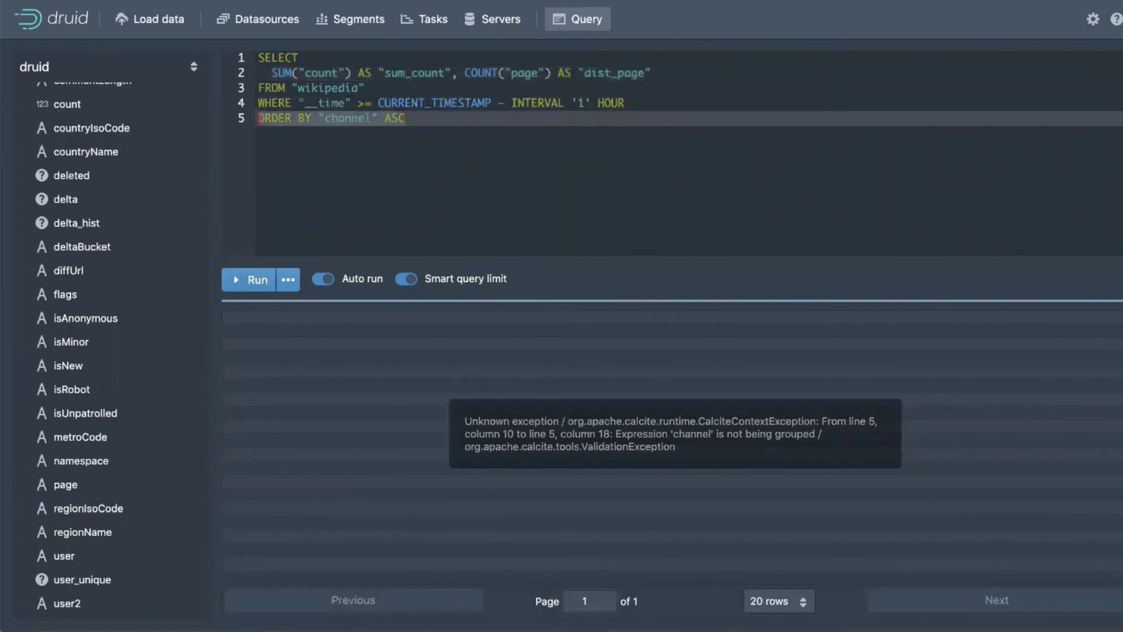
key("BackSpace")
left_click(258, 284)
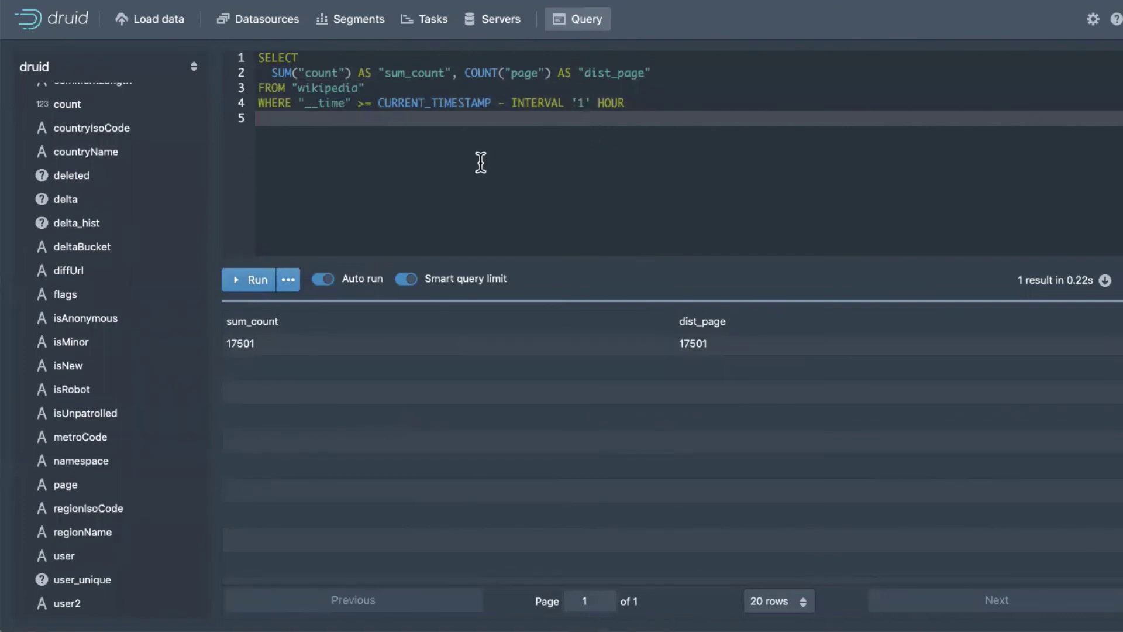
- Filter the query's __time column to the latest month
scroll(166, 190, "up", 5)
left_click(213, 163)
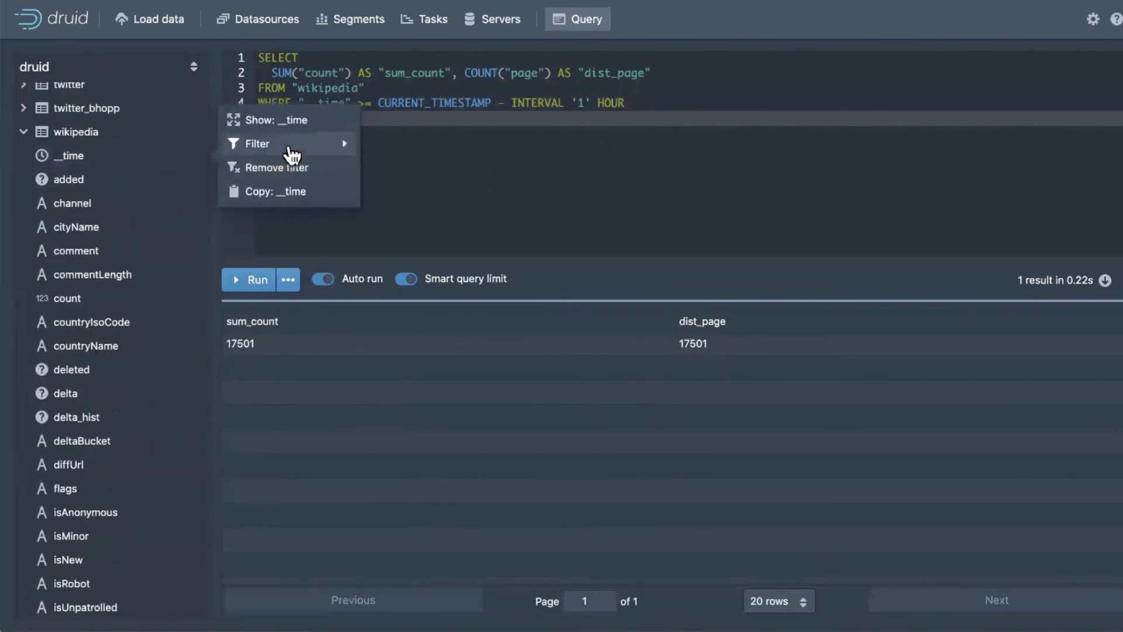
mouse_move(292, 147)
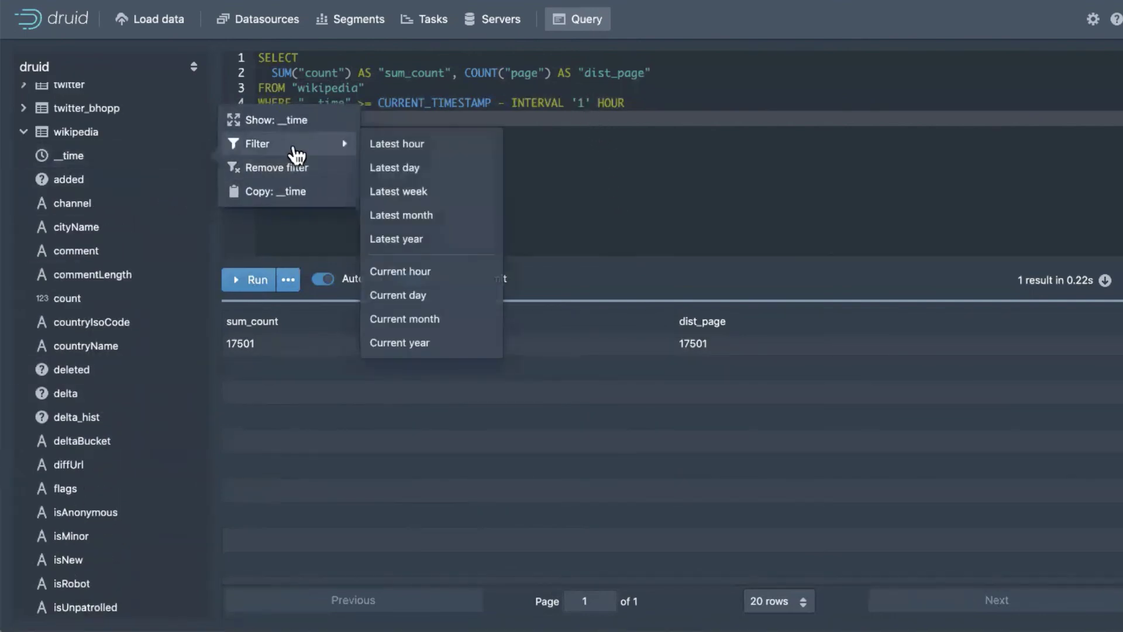
left_click(444, 221)
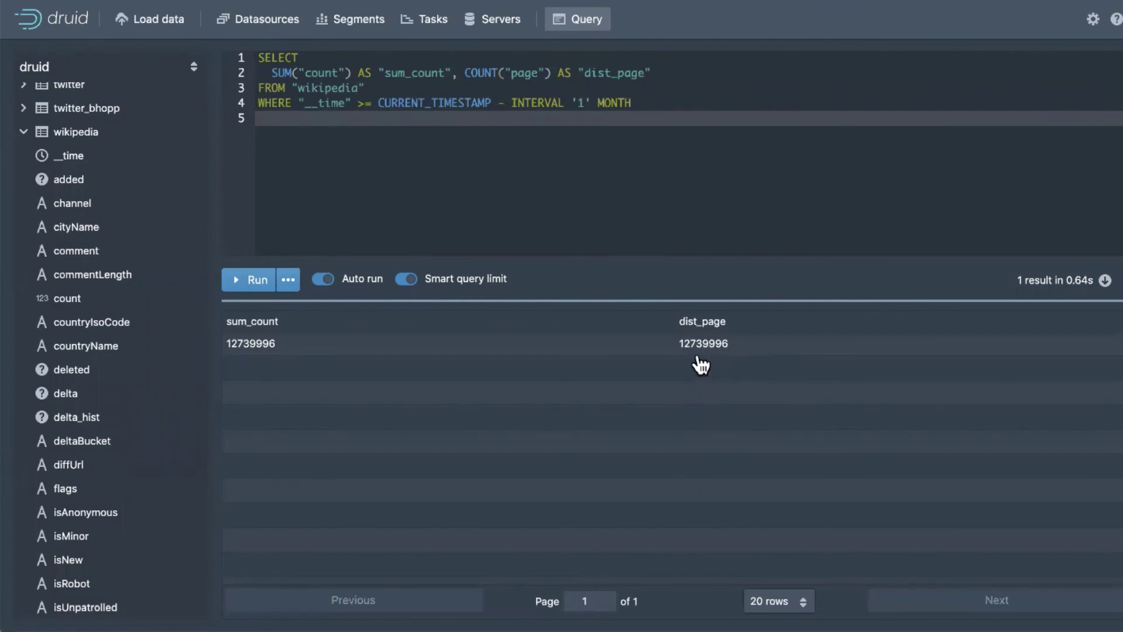
- Turn off approximate COUNT(DISTINCT), check useApproximateCountDistinct in the query context, and rerun the query
left_click(290, 281)
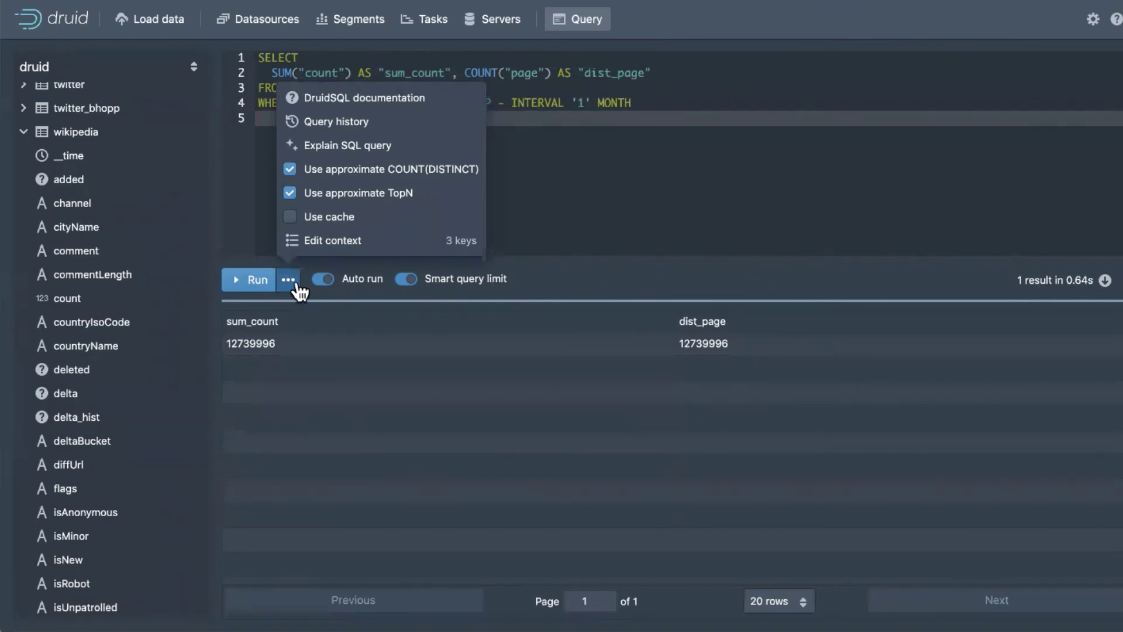
left_click(289, 169)
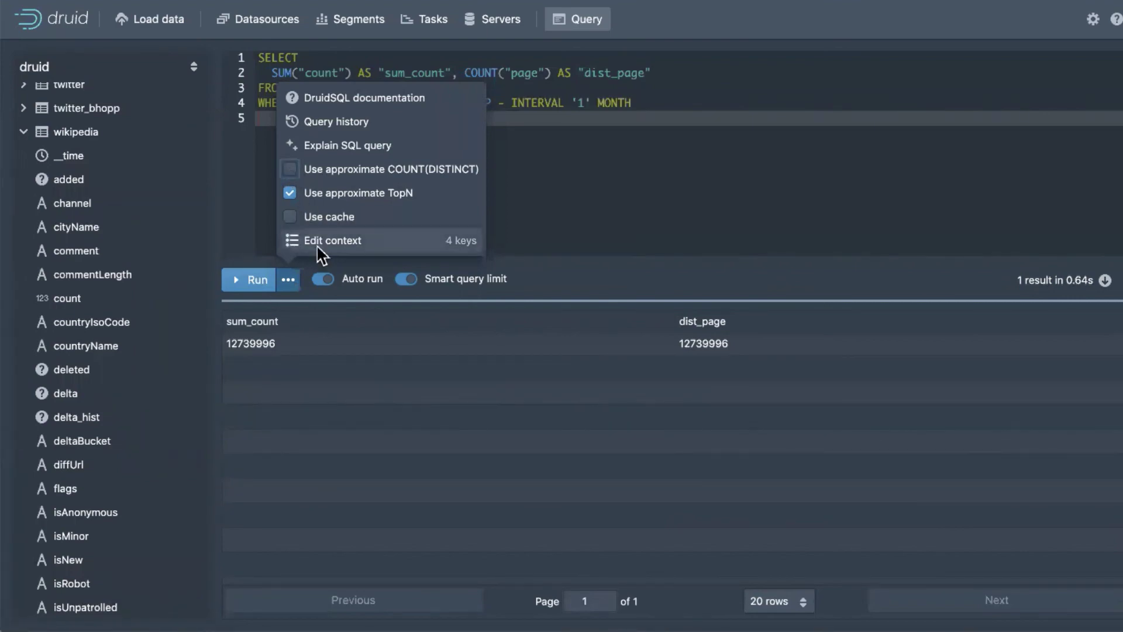
left_click(356, 241)
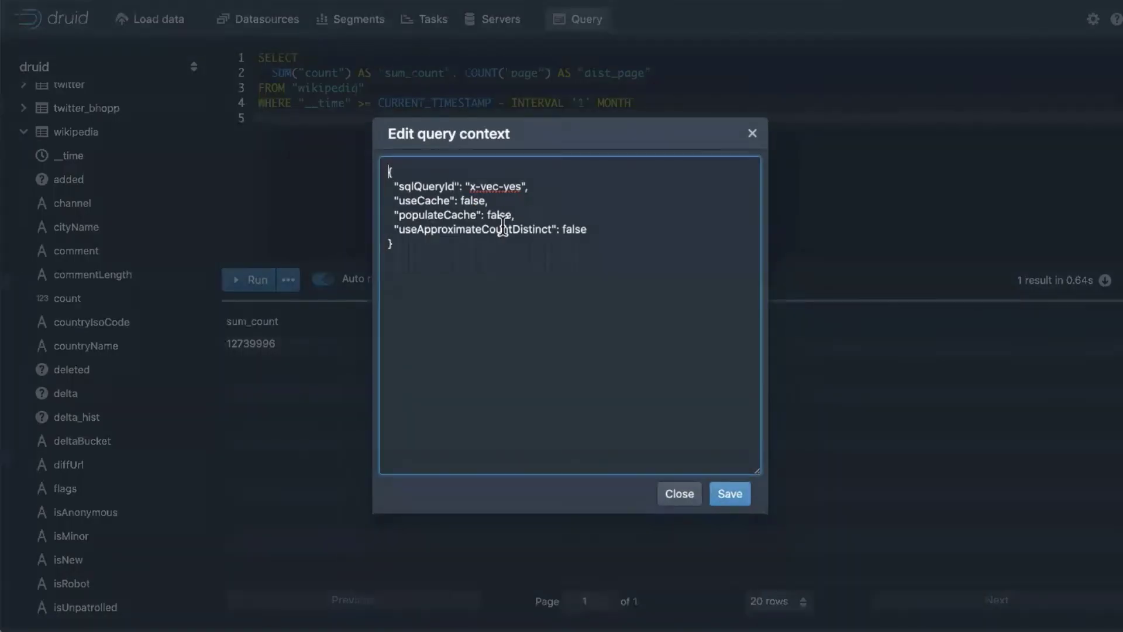
left_click_drag(395, 229, 597, 229)
left_click(752, 133)
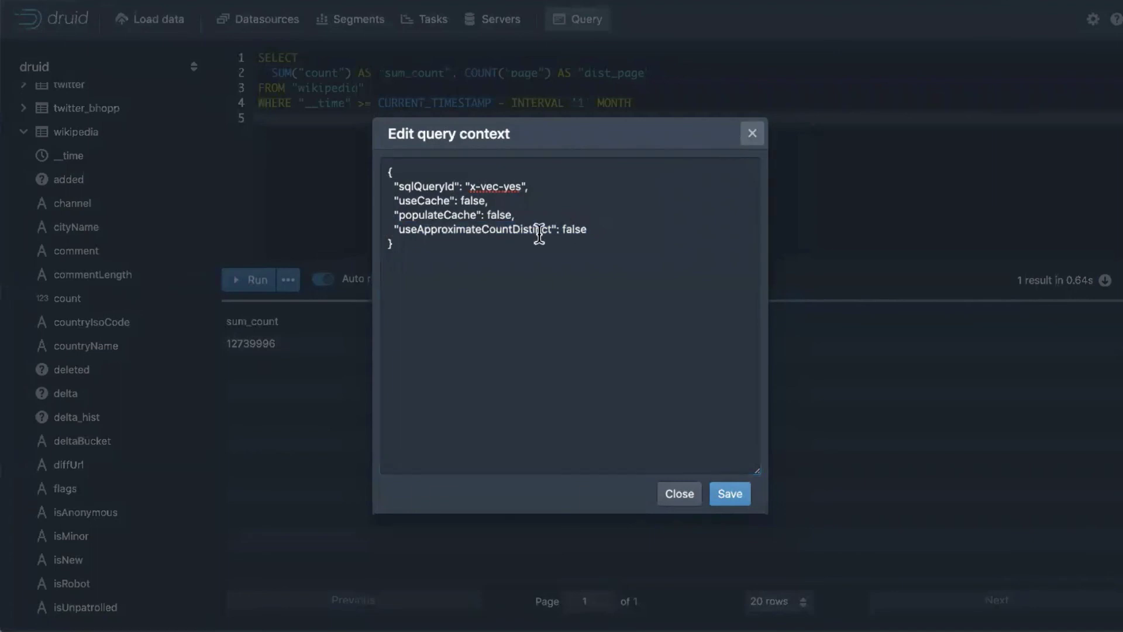
left_click(256, 285)
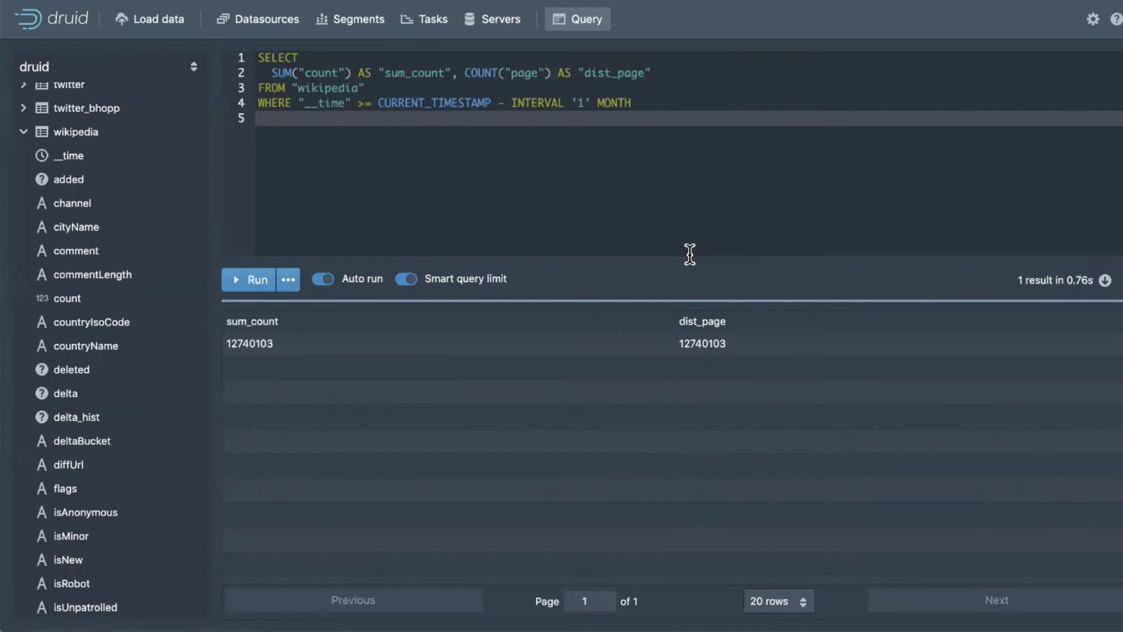
- Review the query text and its approximate COUNT(DISTINCT) option
left_click_drag(641, 104, 238, 56)
left_click(389, 180)
left_click(288, 281)
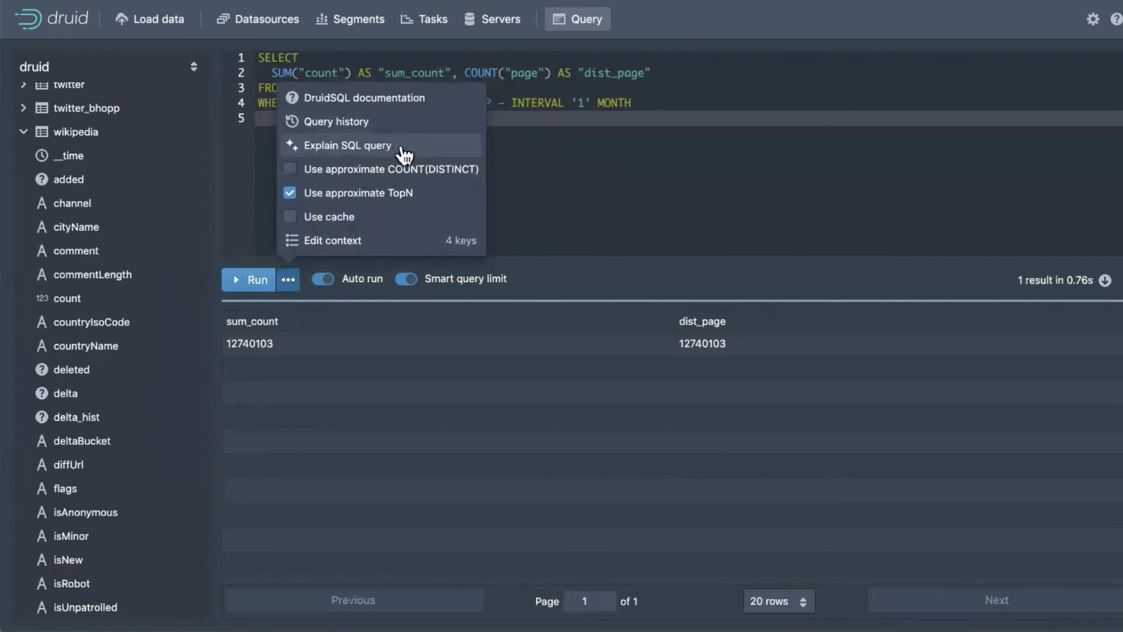
left_click(564, 149)
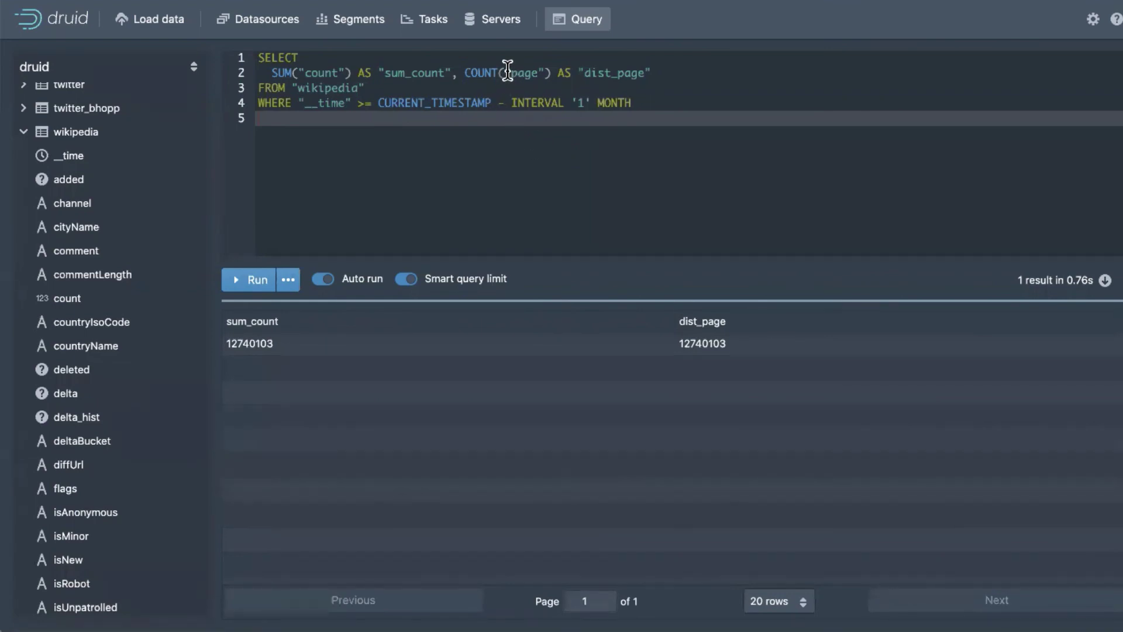
left_click(546, 73)
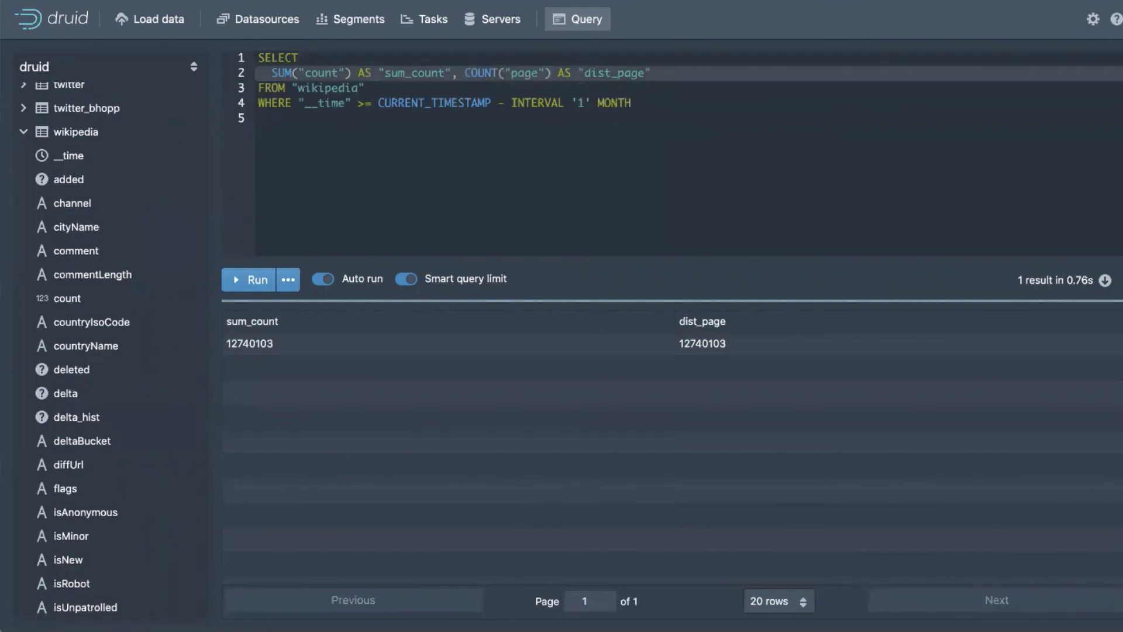
left_click(448, 73)
type("d")
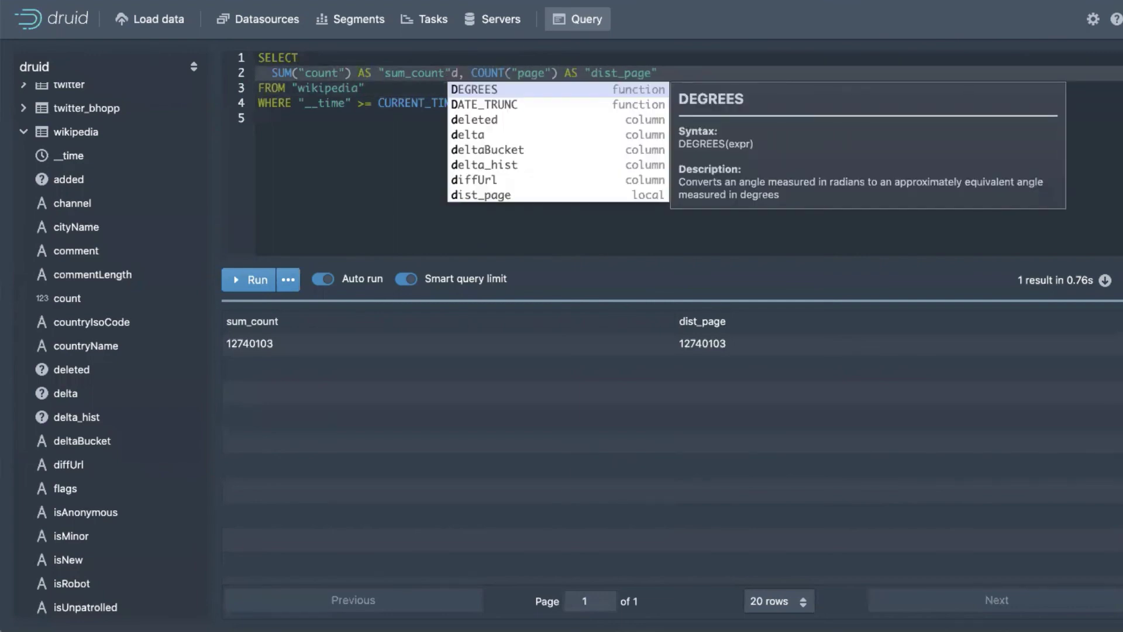
key("BackSpace")
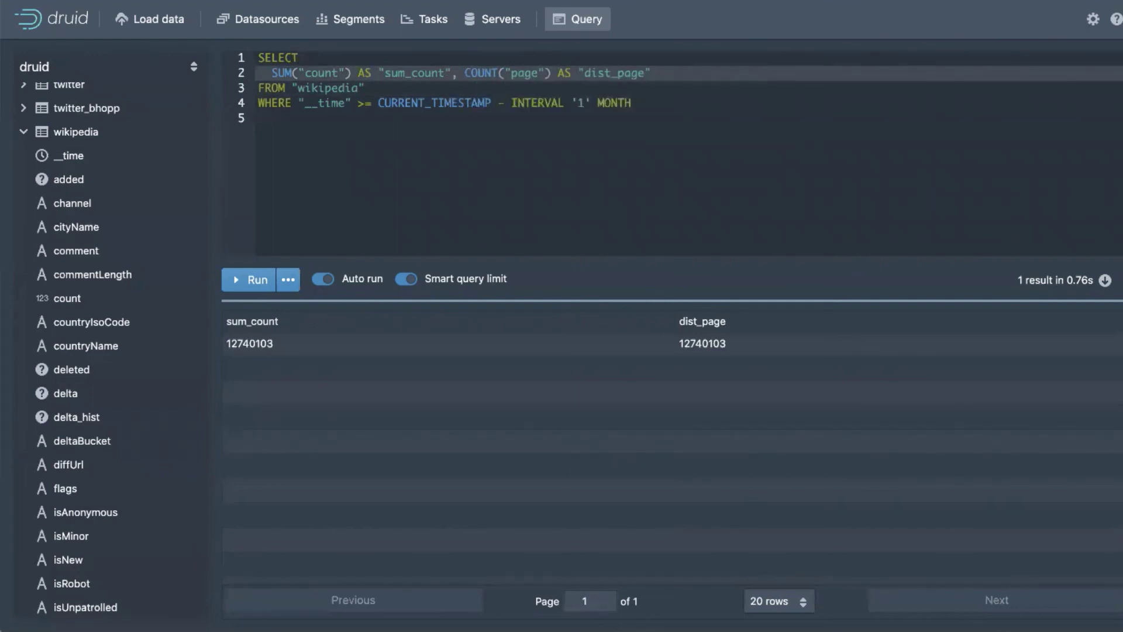
- Change the page aggregate to COUNT(DISTINCT "page") and run the query
left_click(504, 72)
type("Di")
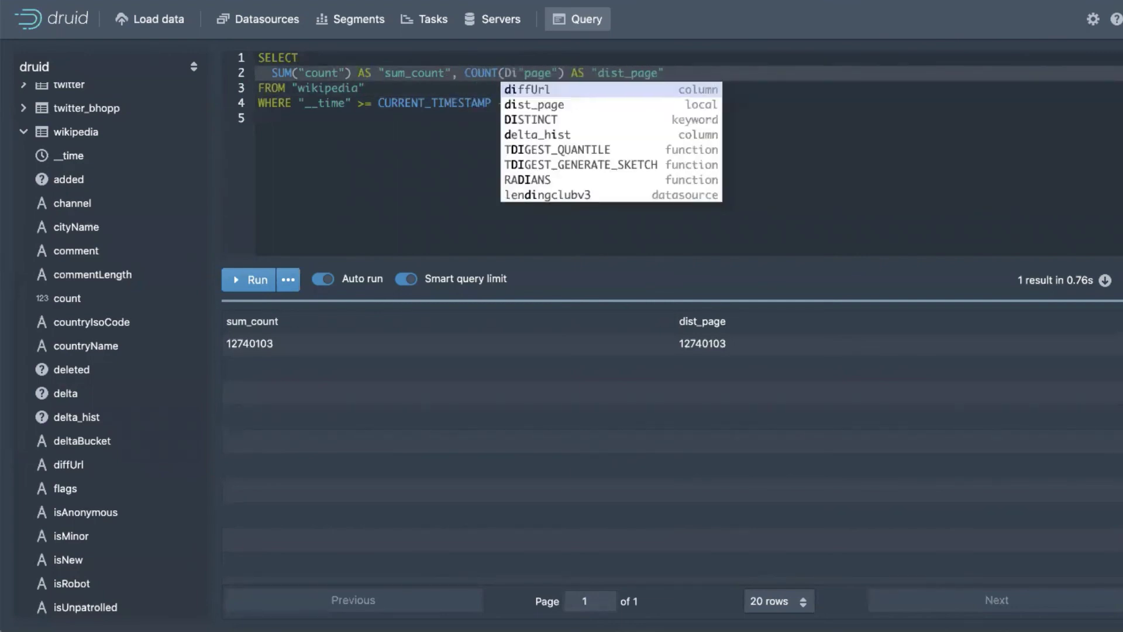
type("S")
key("Return")
left_click(243, 280)
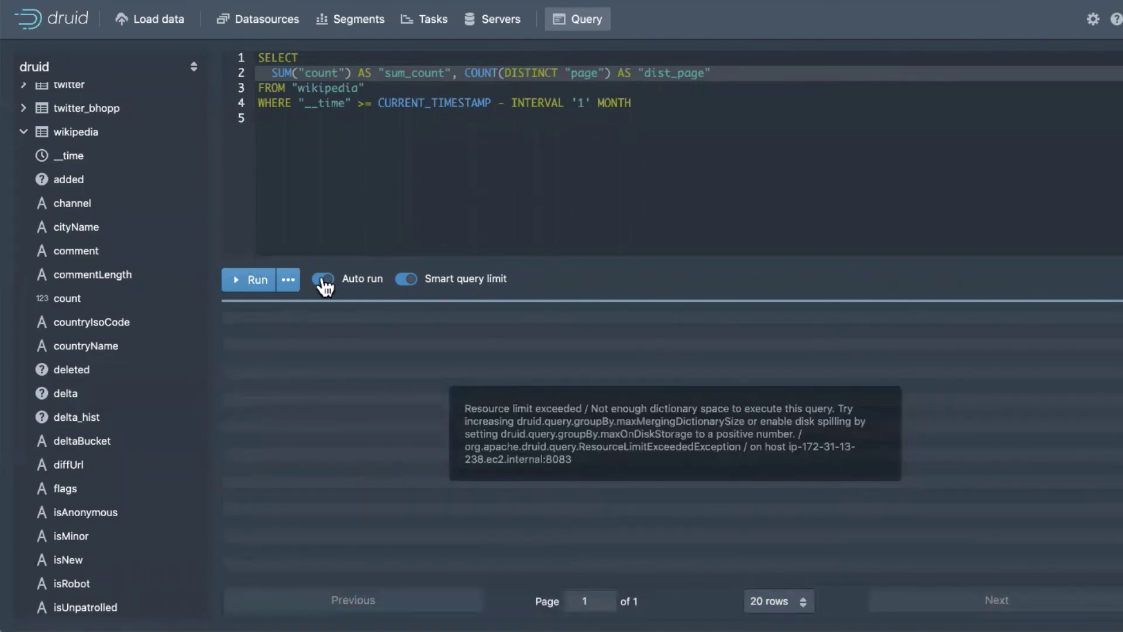
- Turn approximate COUNT(DISTINCT) back on, rerun the distinct page query, and check the option
left_click(288, 280)
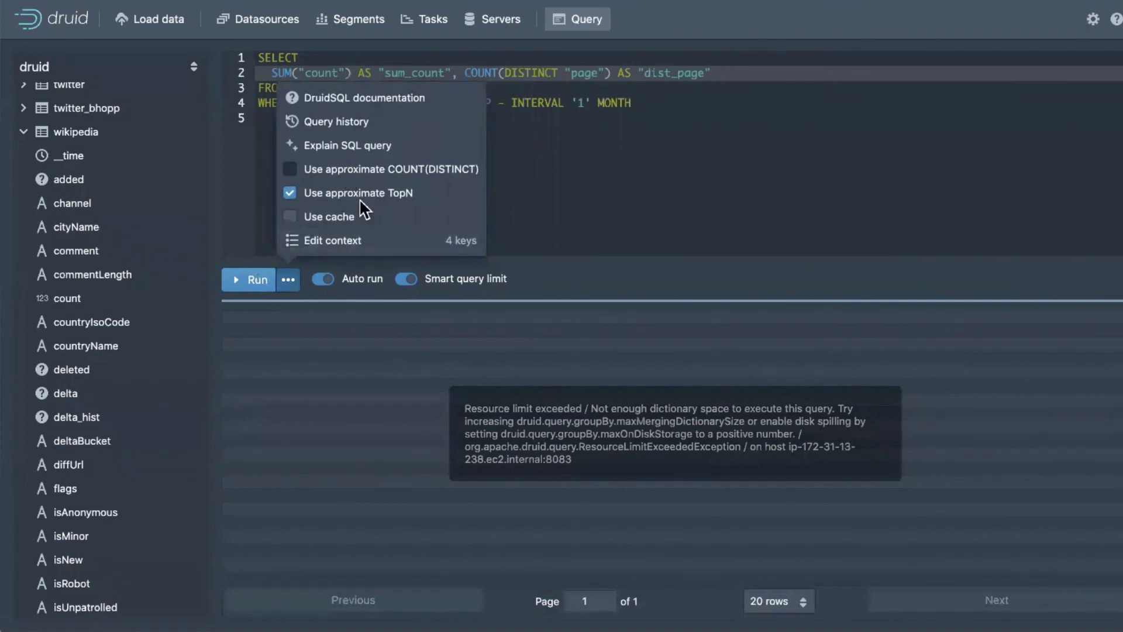
left_click(483, 232)
left_click(258, 280)
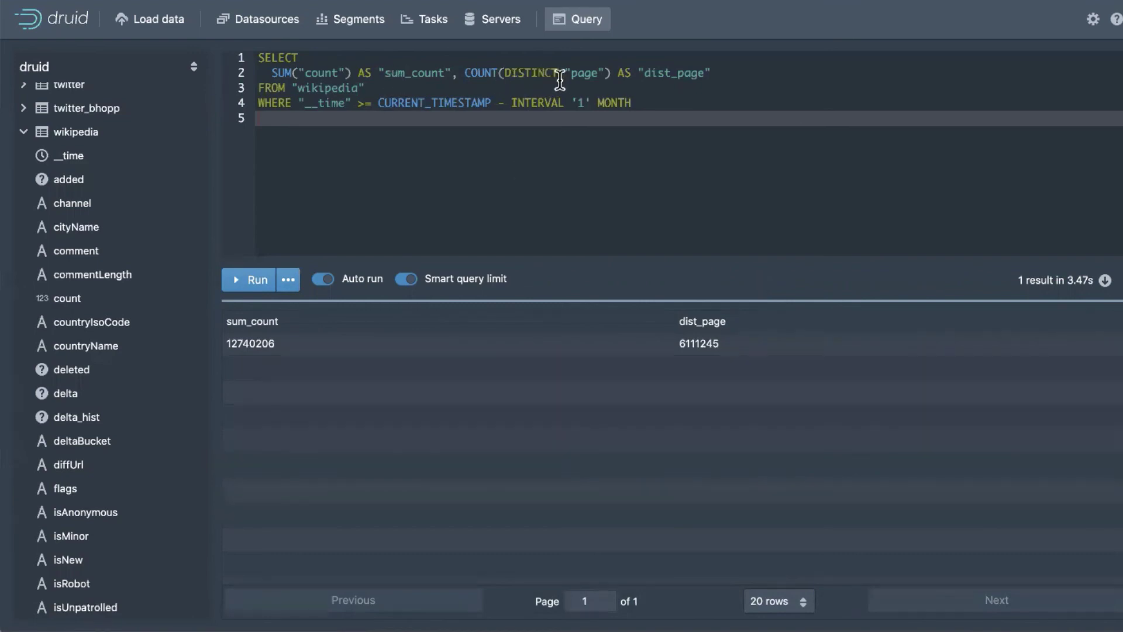
left_click(291, 283)
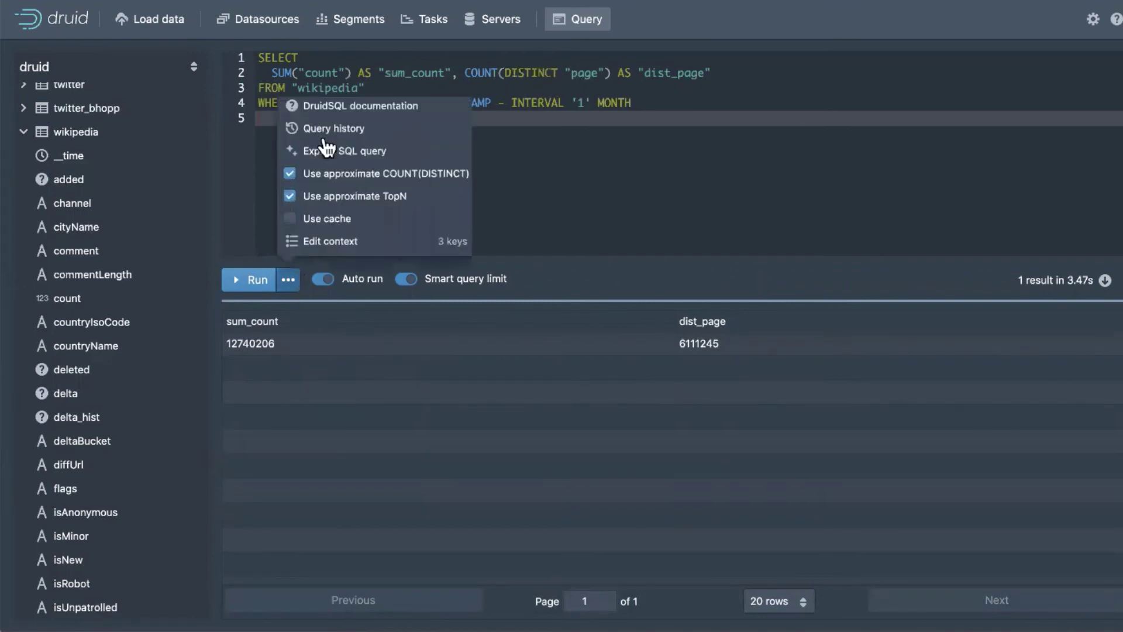
left_click(685, 157)
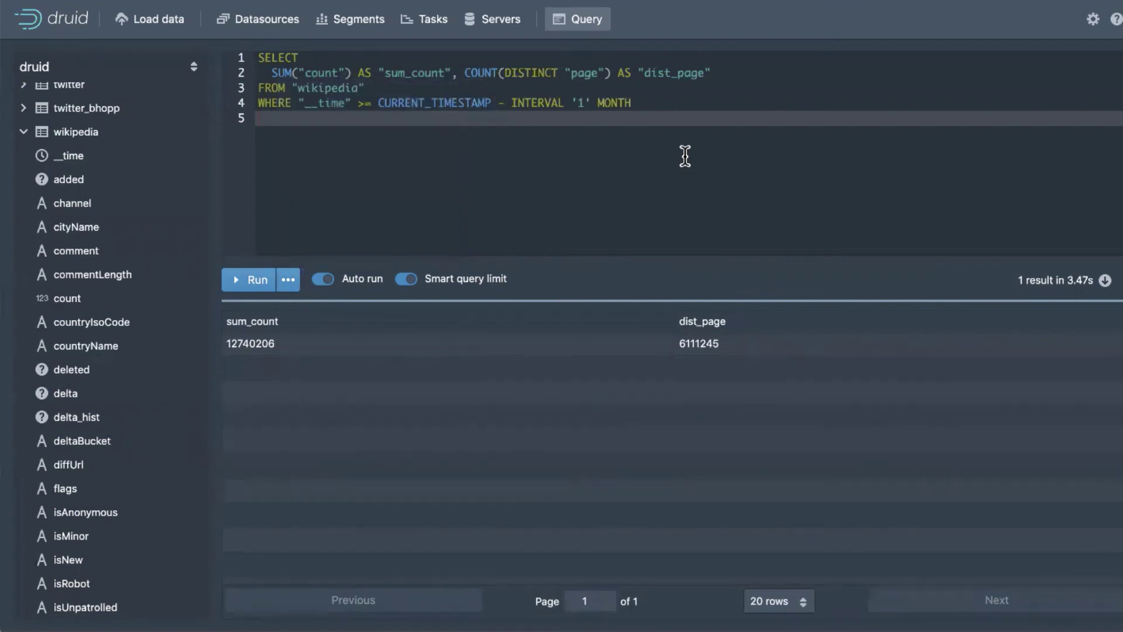